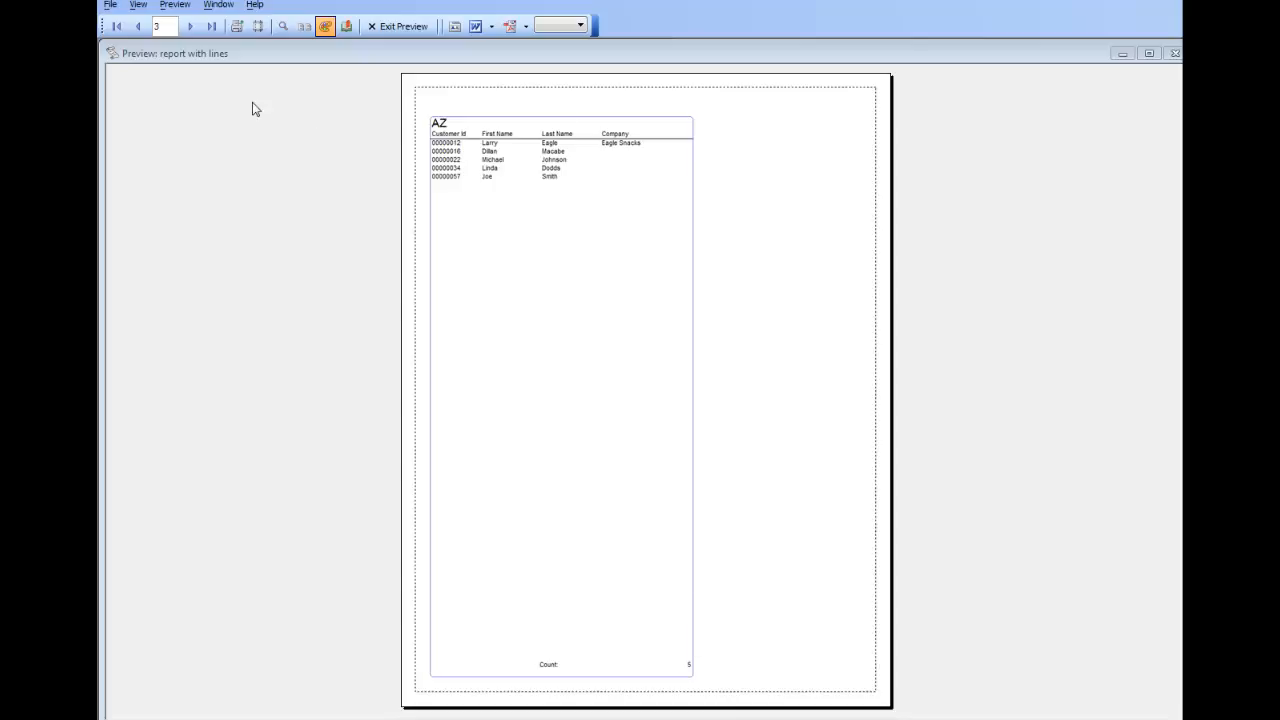
Step: Page forward and back through the preview of the report with lines, examining each state group and its count
{"action": "left_click", "coordinate": [188, 26]}
{"action": "left_click", "coordinate": [188, 26]}
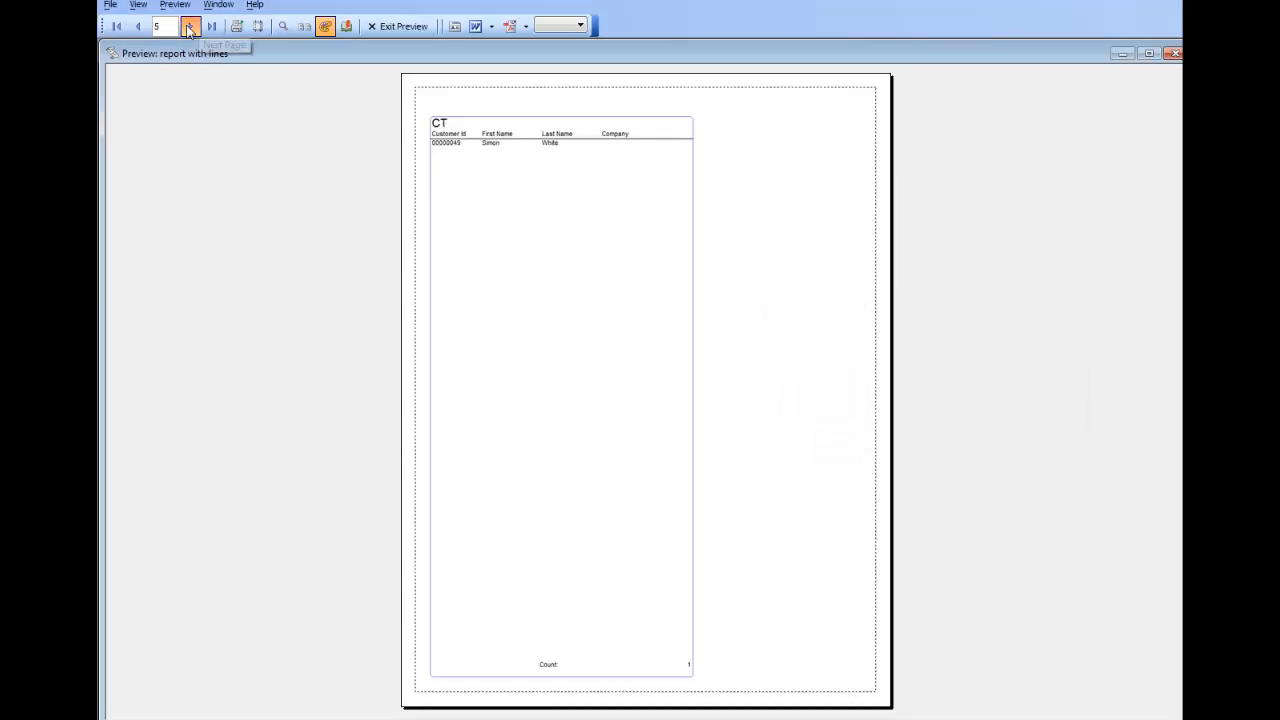
{"action": "left_click", "coordinate": [188, 26]}
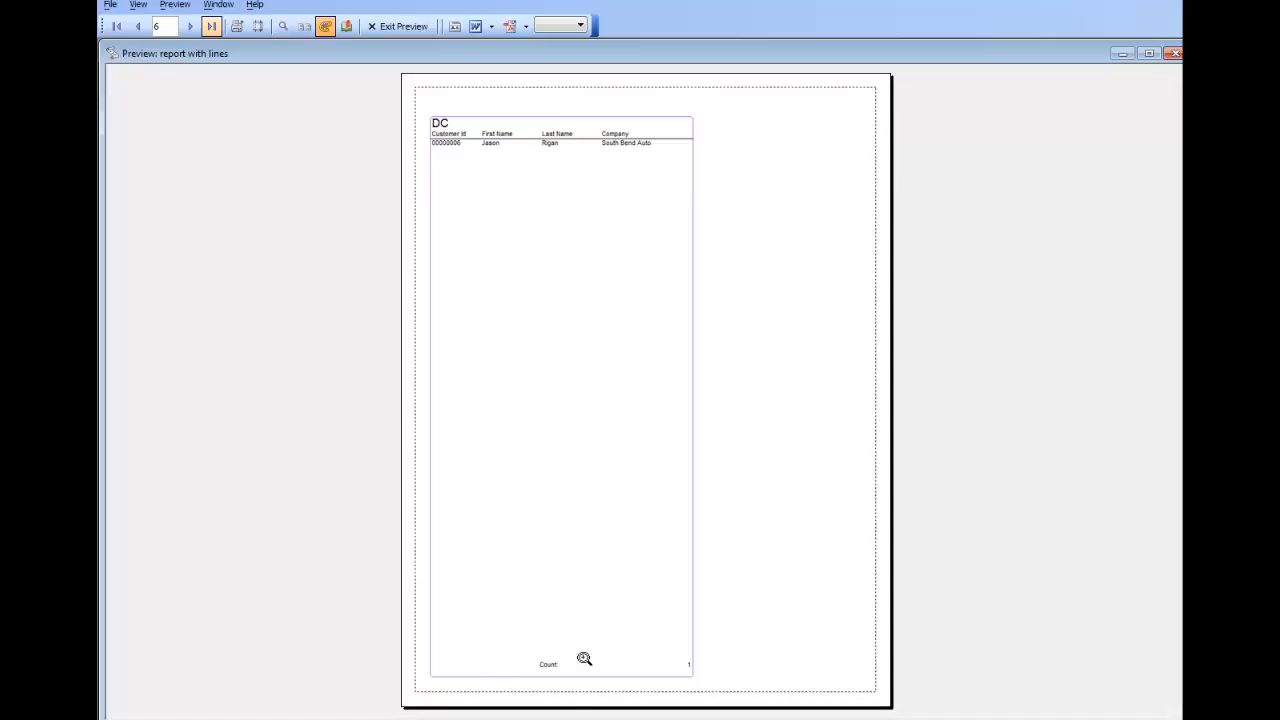
{"action": "left_click", "coordinate": [190, 26]}
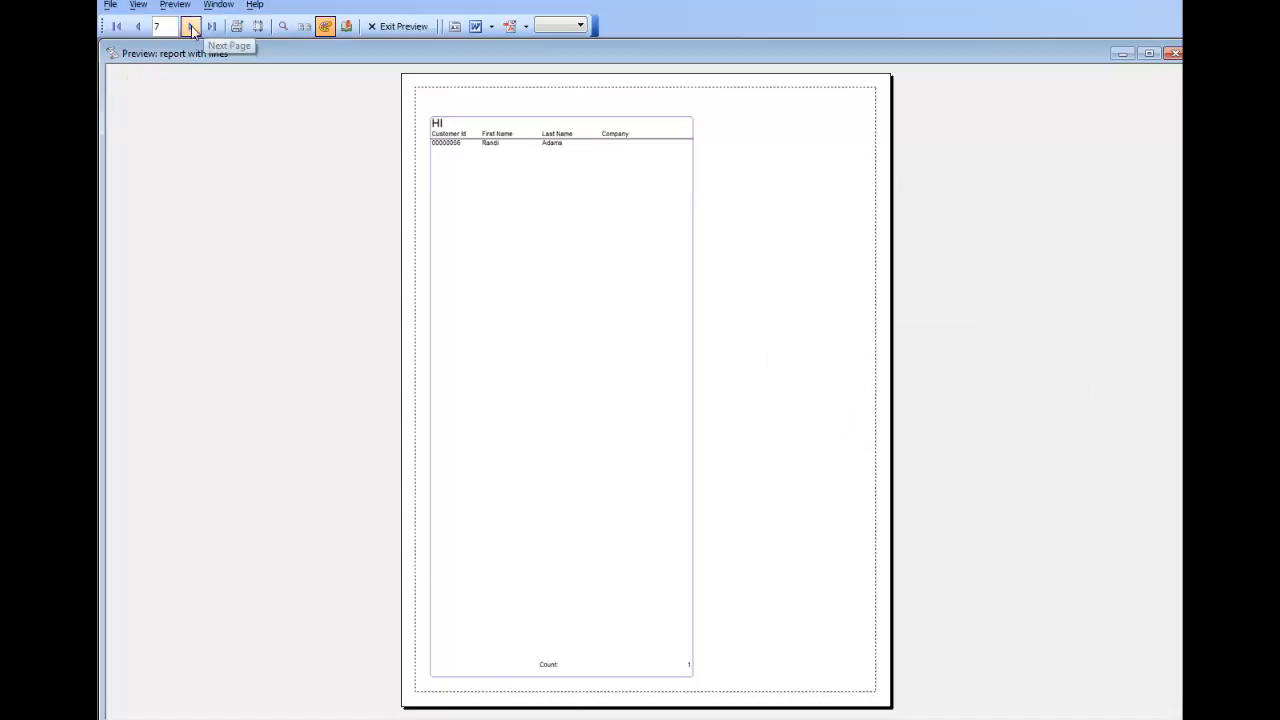
{"action": "left_click", "coordinate": [190, 26]}
{"action": "left_click", "coordinate": [138, 26]}
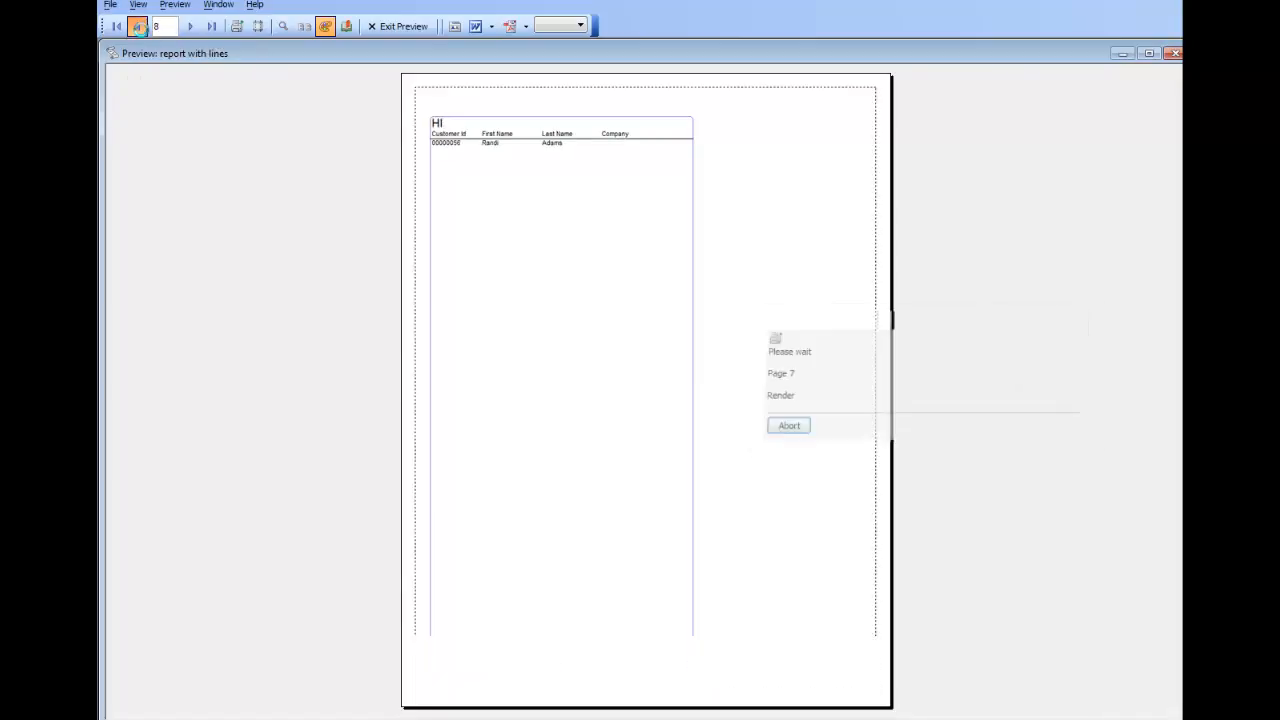
{"action": "left_click", "coordinate": [138, 26]}
{"action": "left_click", "coordinate": [138, 26]}
{"action": "left_click", "coordinate": [138, 26]}
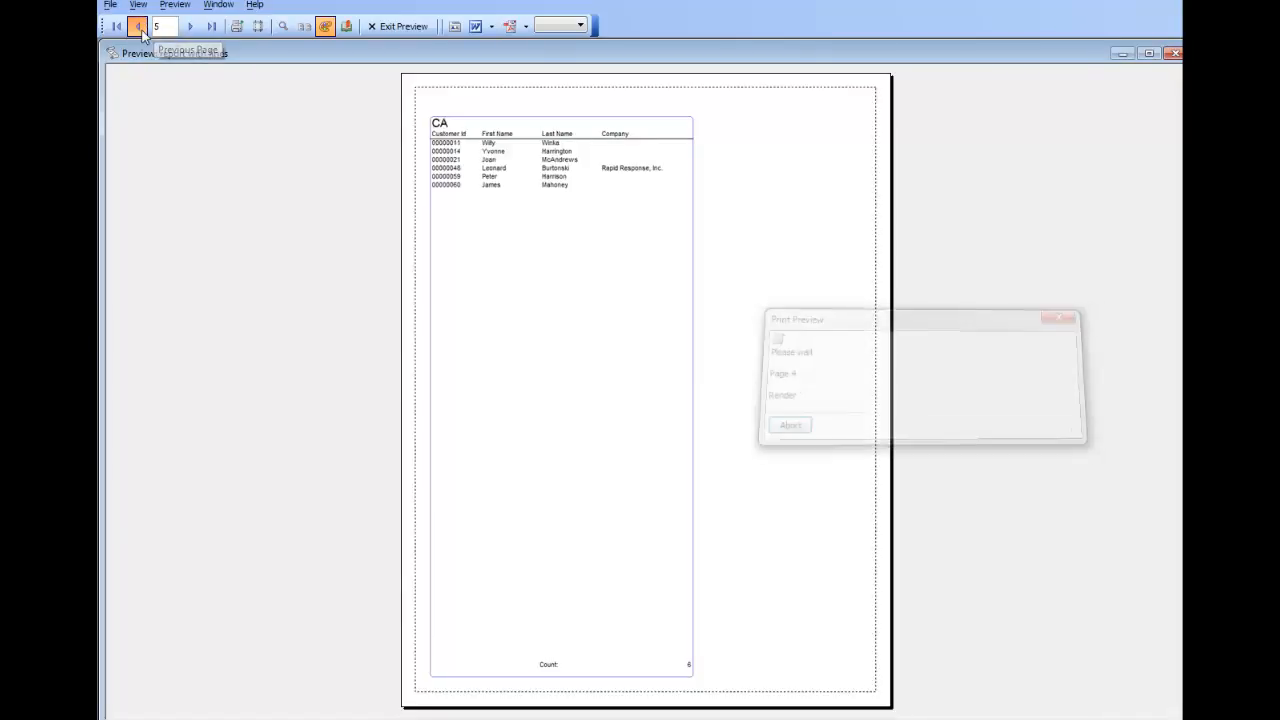
{"action": "left_click", "coordinate": [142, 32]}
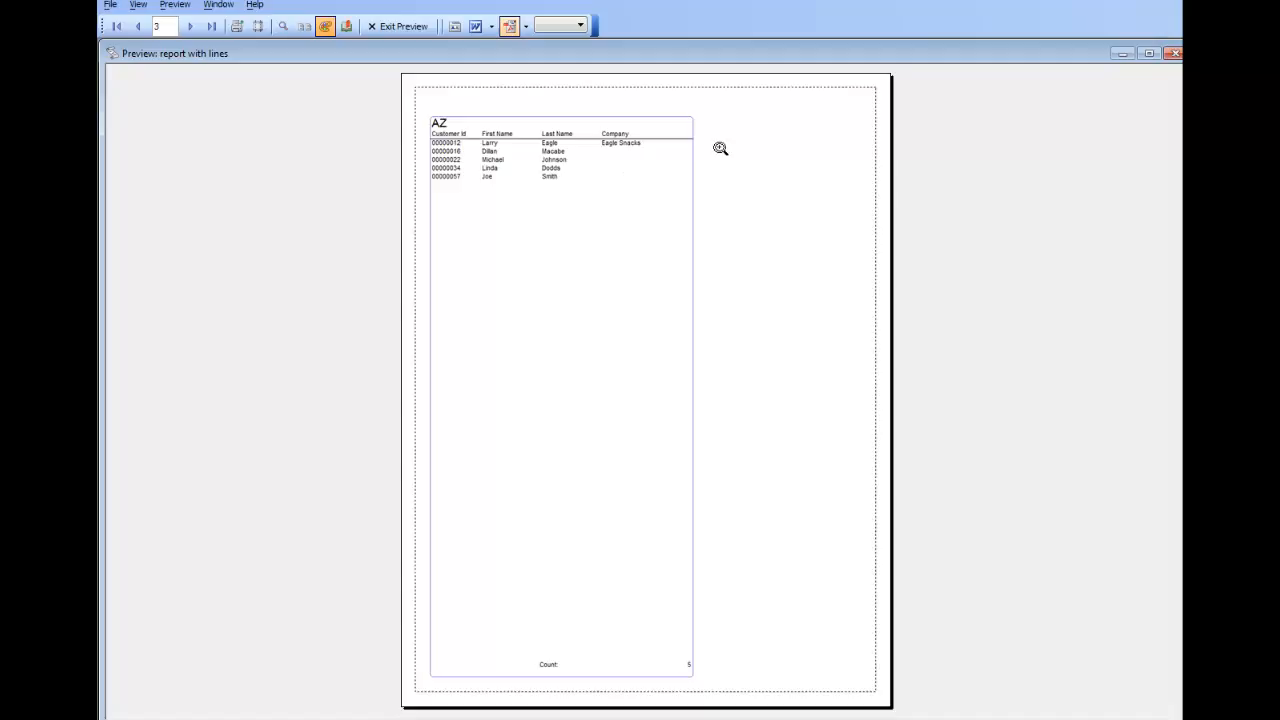
Step: Close the report with lines and start a new Quick Report based on the customer table
{"action": "left_click", "coordinate": [1174, 55]}
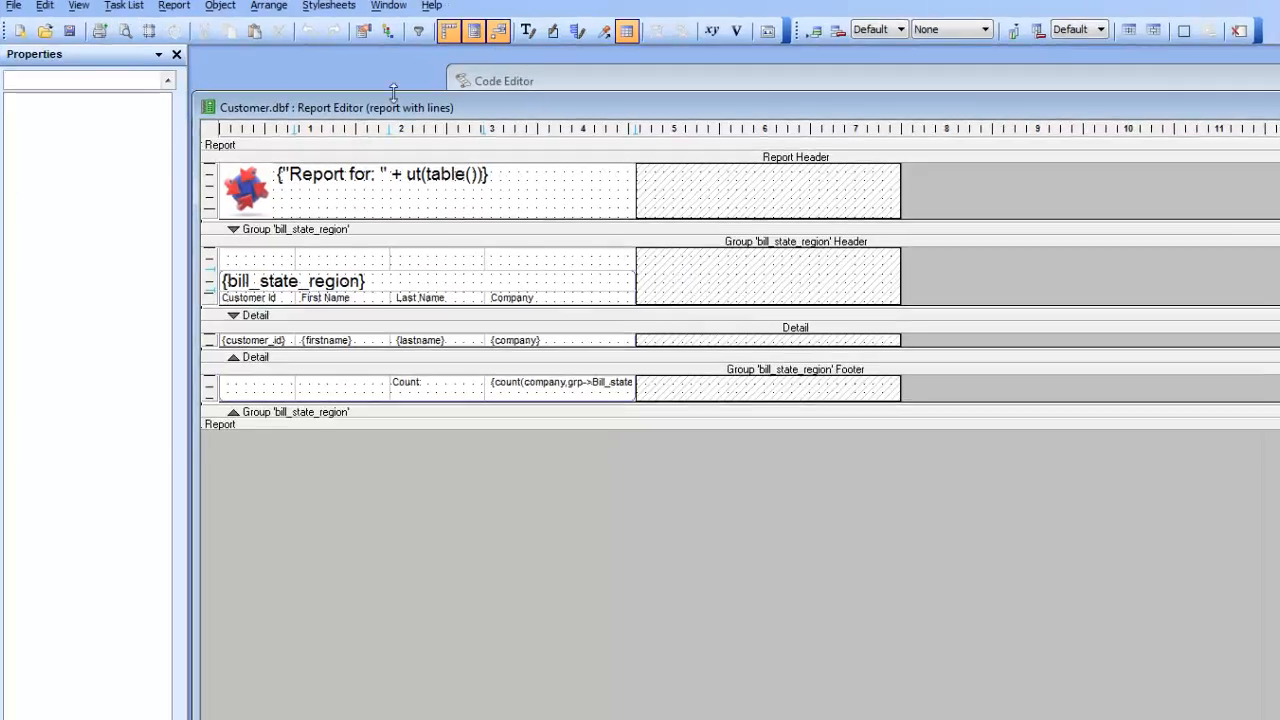
{"action": "double_click", "coordinate": [207, 107]}
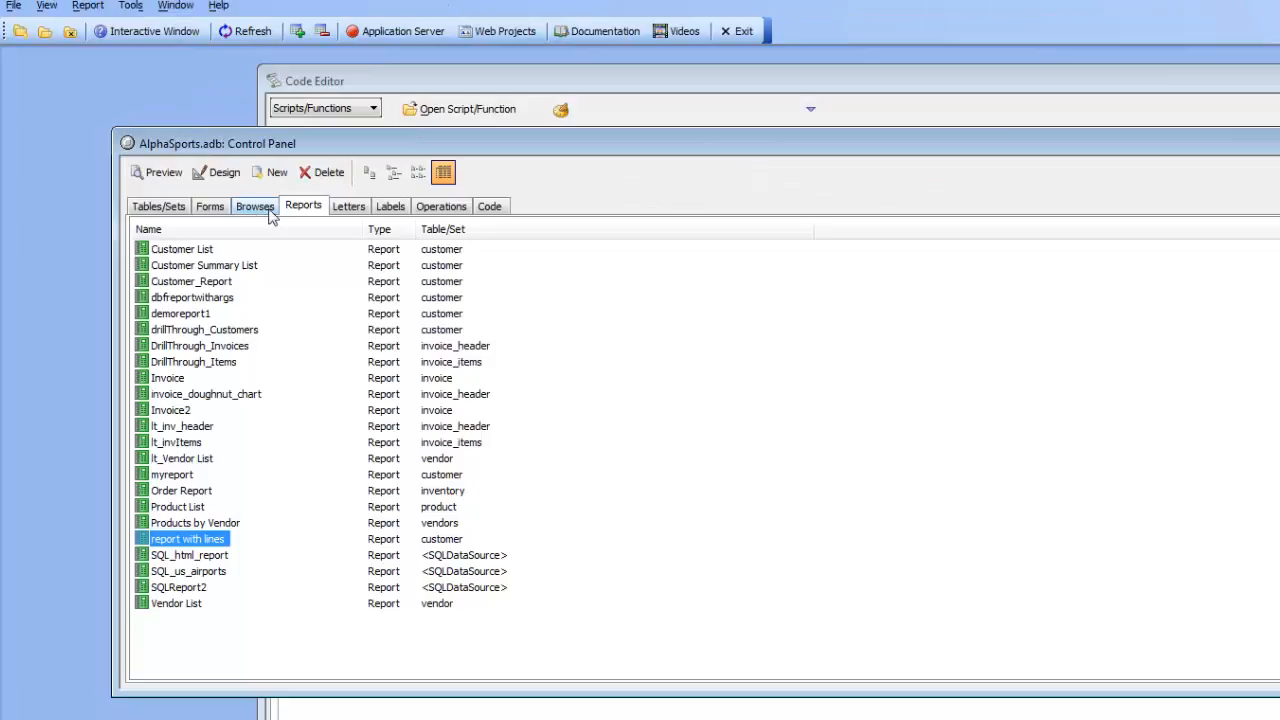
{"action": "left_click", "coordinate": [271, 172]}
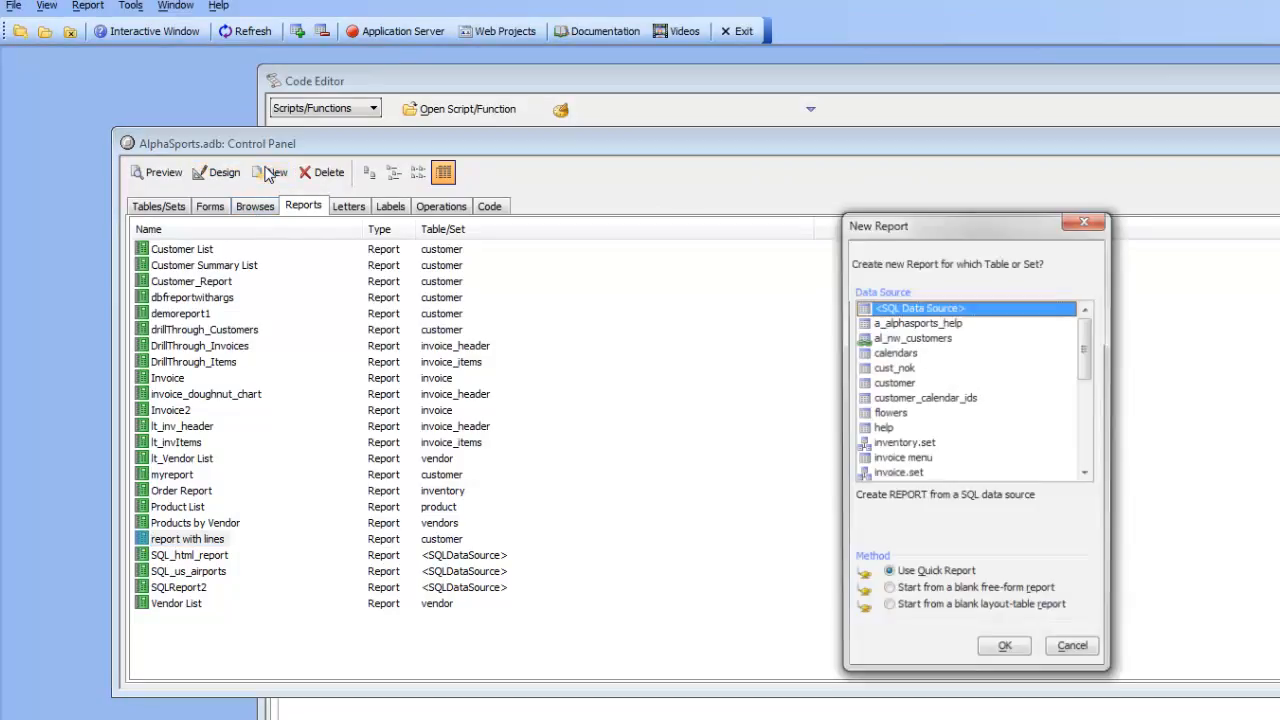
{"action": "left_click", "coordinate": [908, 384]}
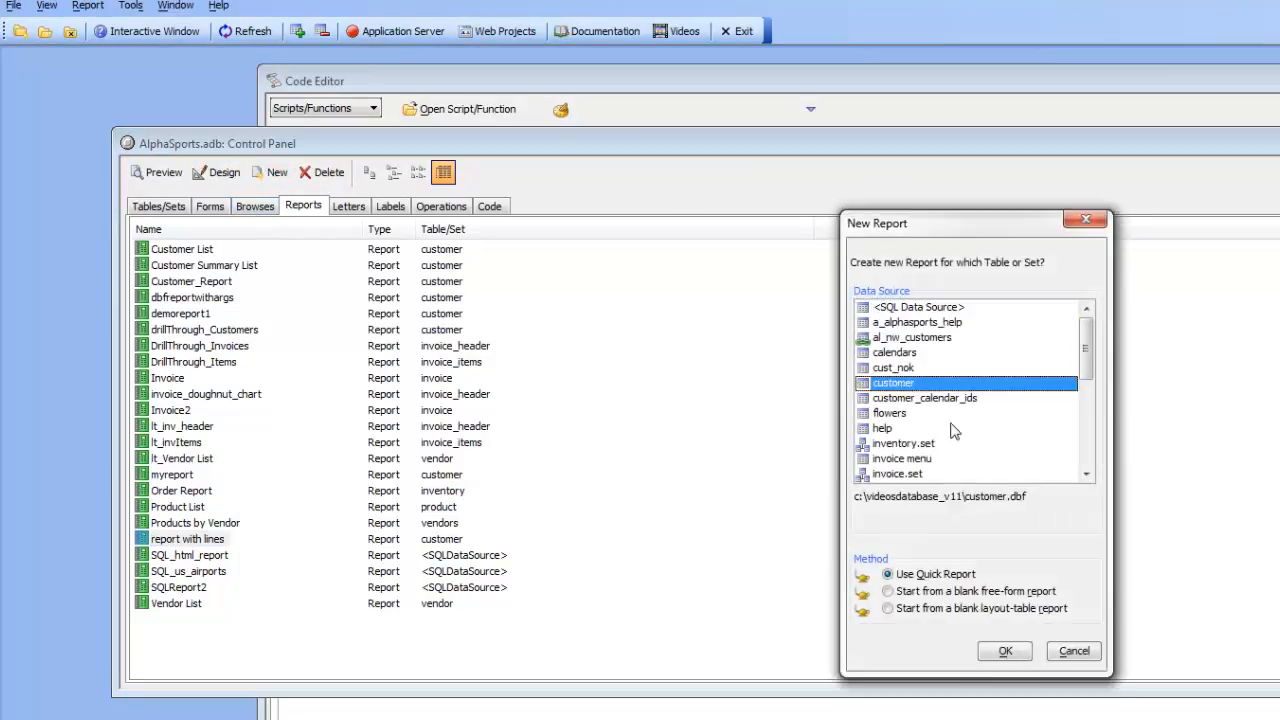
{"action": "left_click", "coordinate": [992, 649]}
Step: Add customer_id, firstname, lastname and bill_city as report columns, and enable the Count summary for bill_city
{"action": "left_click", "coordinate": [274, 201]}
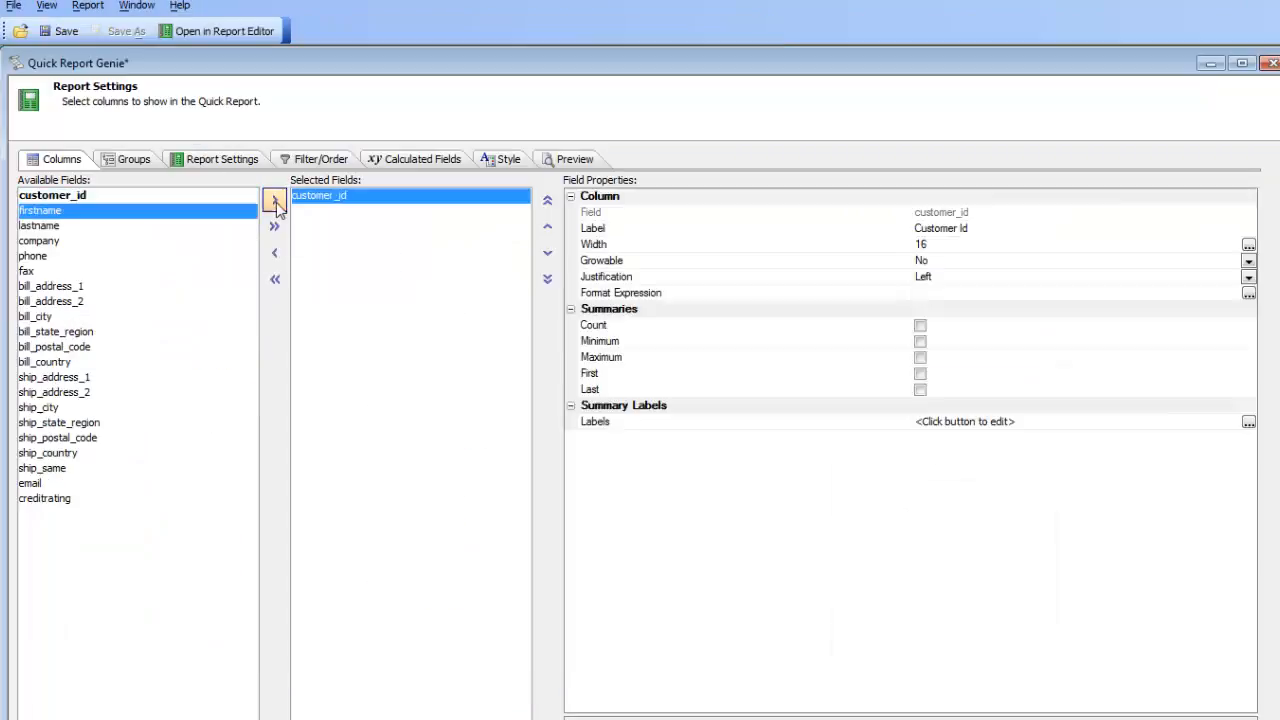
{"action": "left_click", "coordinate": [275, 202]}
{"action": "left_click", "coordinate": [275, 202]}
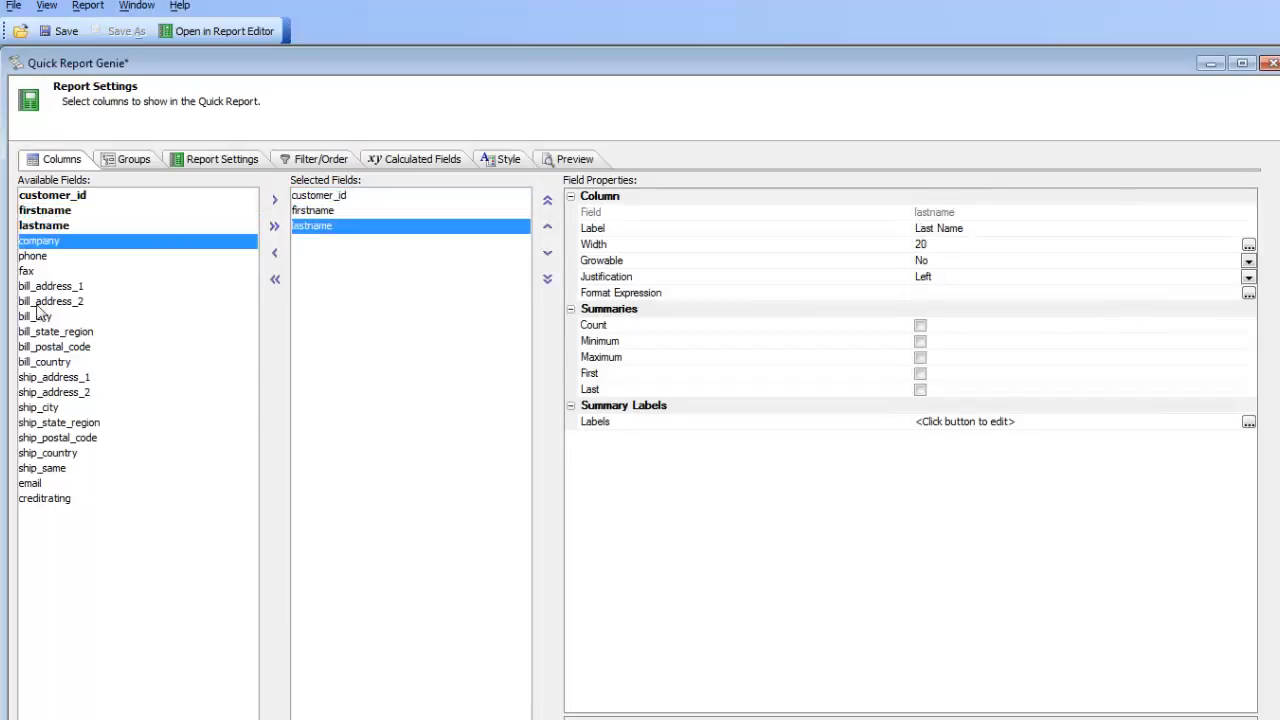
{"action": "left_click", "coordinate": [37, 316]}
{"action": "left_click", "coordinate": [273, 203]}
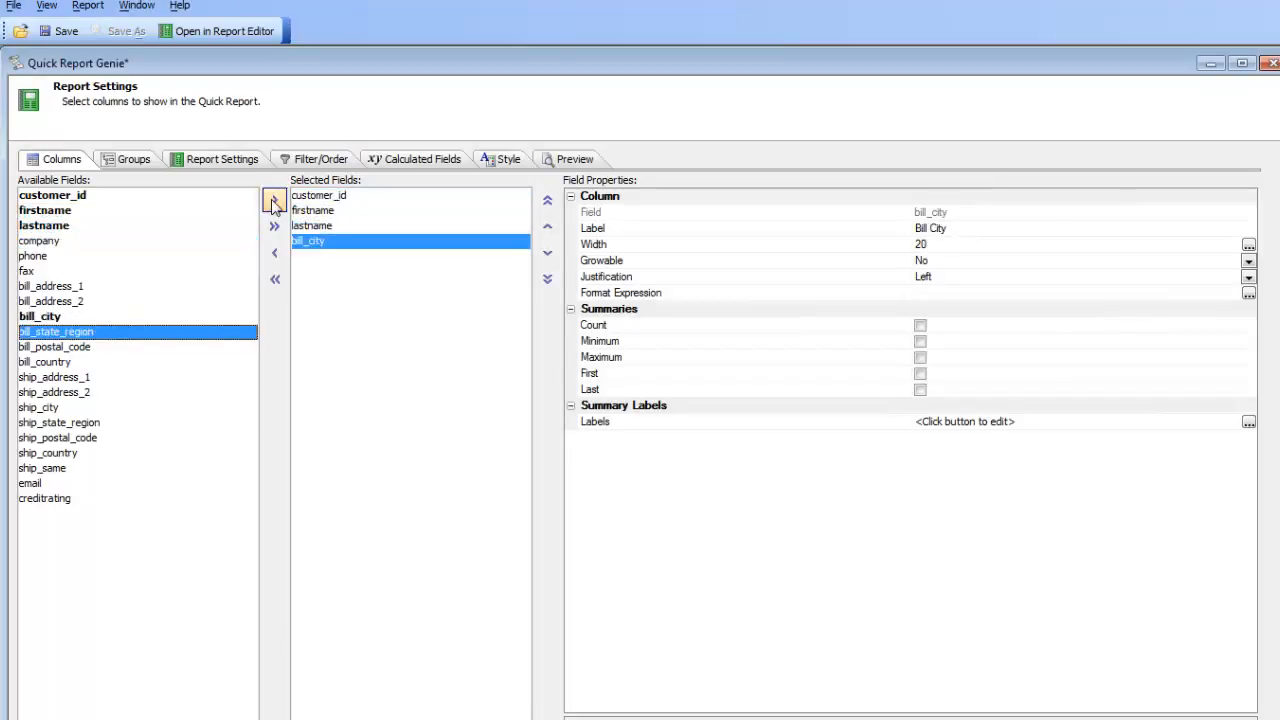
{"action": "left_click", "coordinate": [920, 326]}
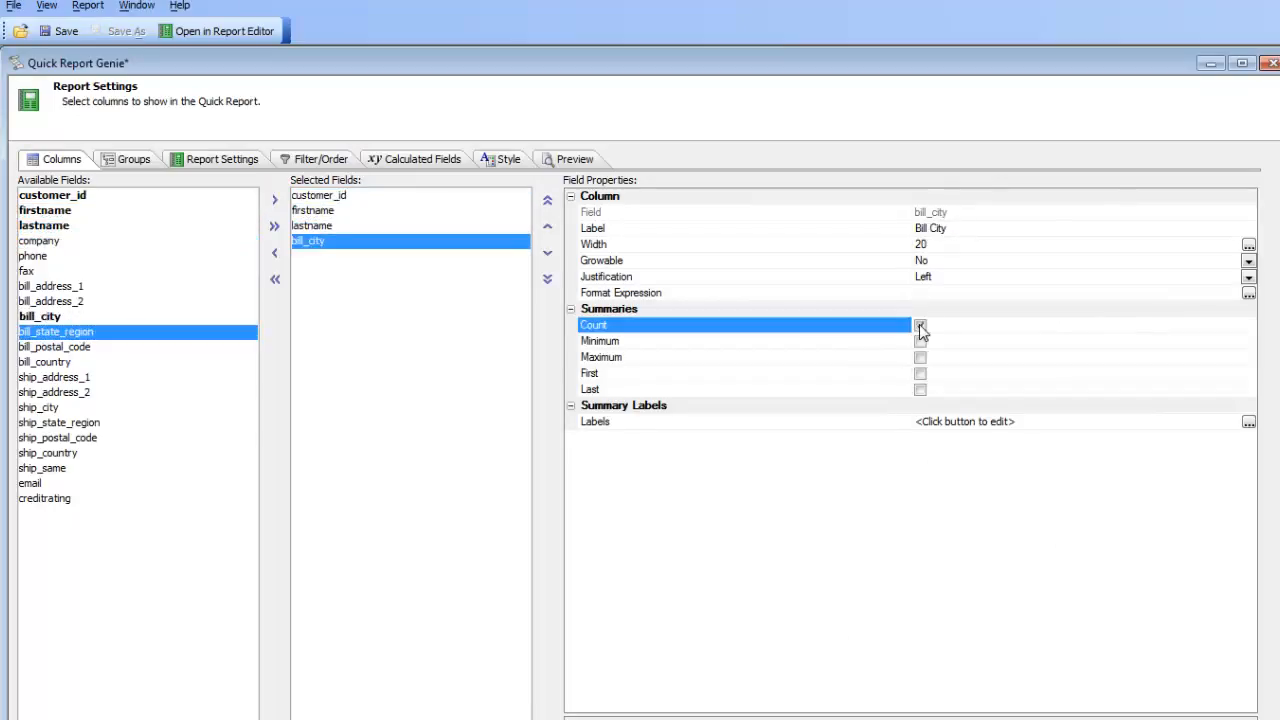
Step: Group the report by bill_state_region and preview it
{"action": "left_click", "coordinate": [120, 158]}
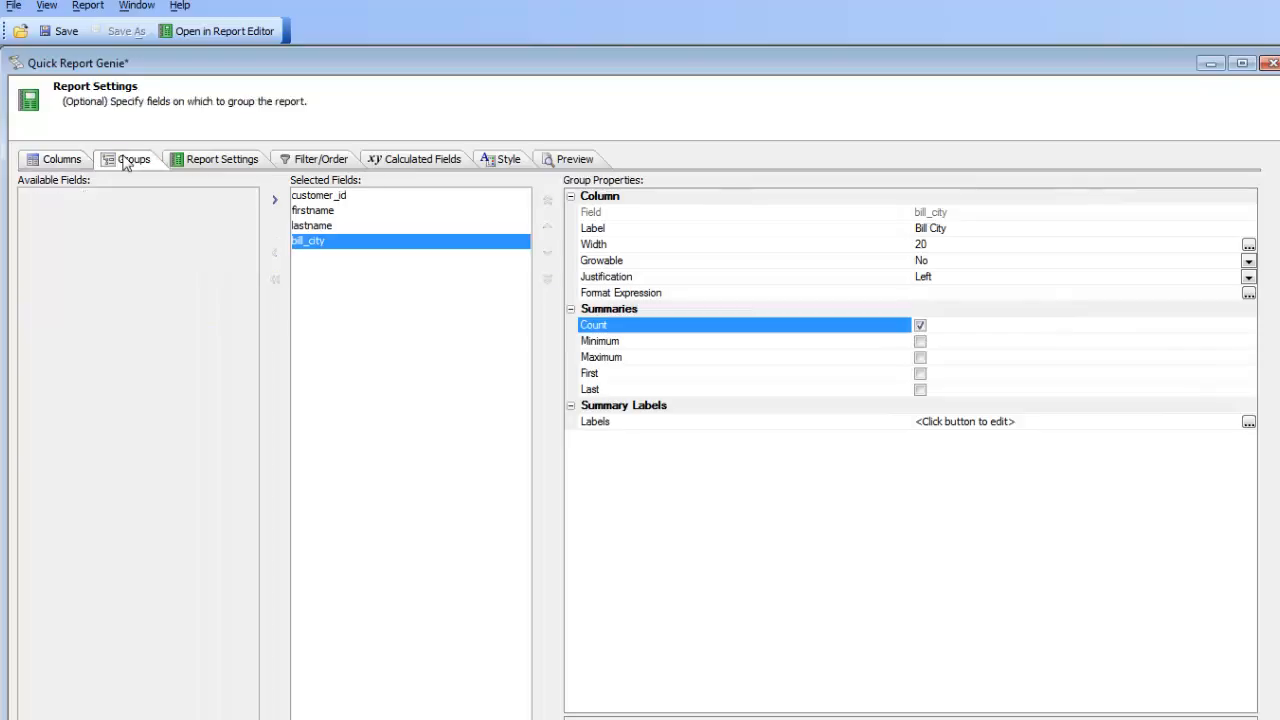
{"action": "left_click", "coordinate": [74, 333]}
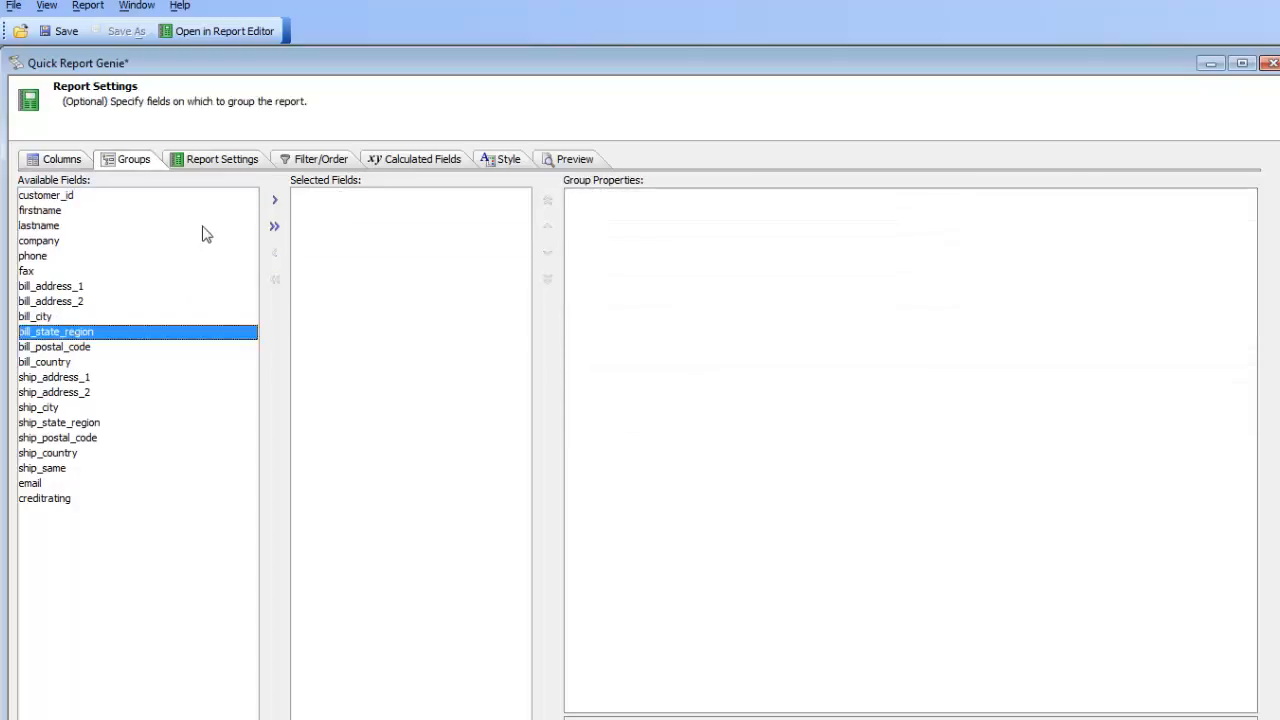
{"action": "left_click", "coordinate": [274, 199]}
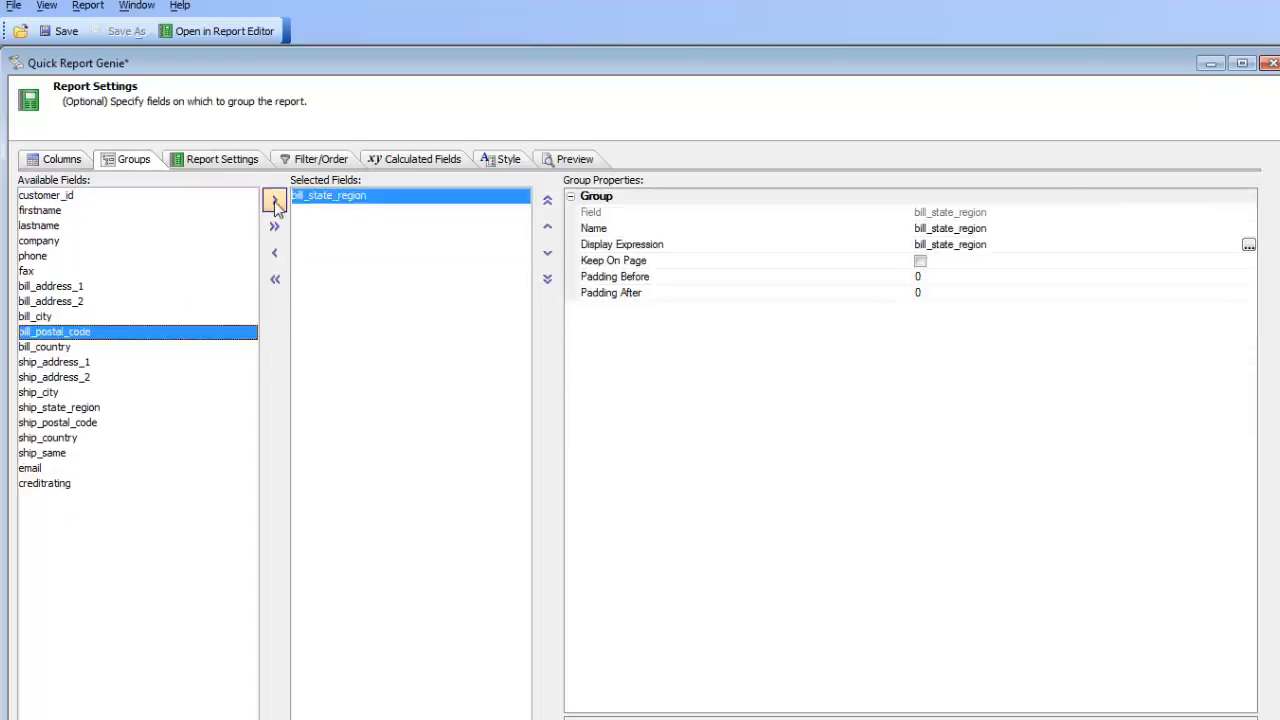
{"action": "left_click", "coordinate": [574, 163]}
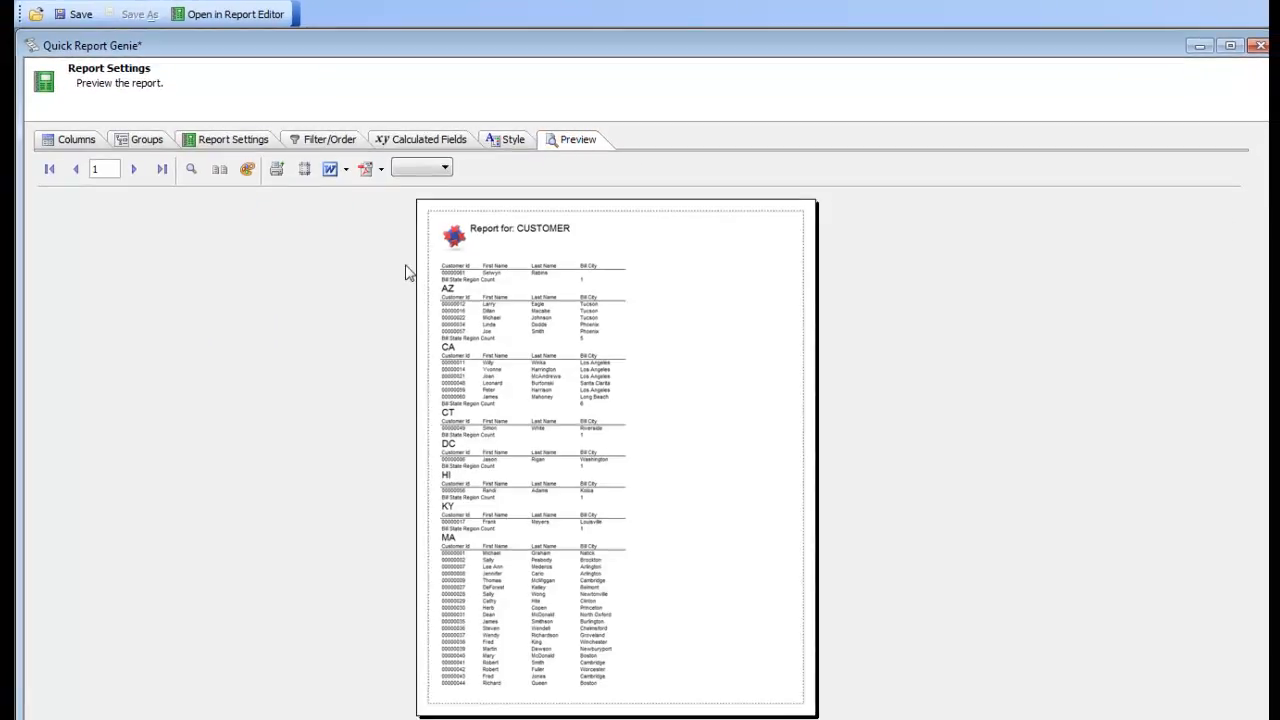
Step: Try the Section Borders style with the Blue theme in a preview, and restore the Minimal style
{"action": "left_click", "coordinate": [511, 144]}
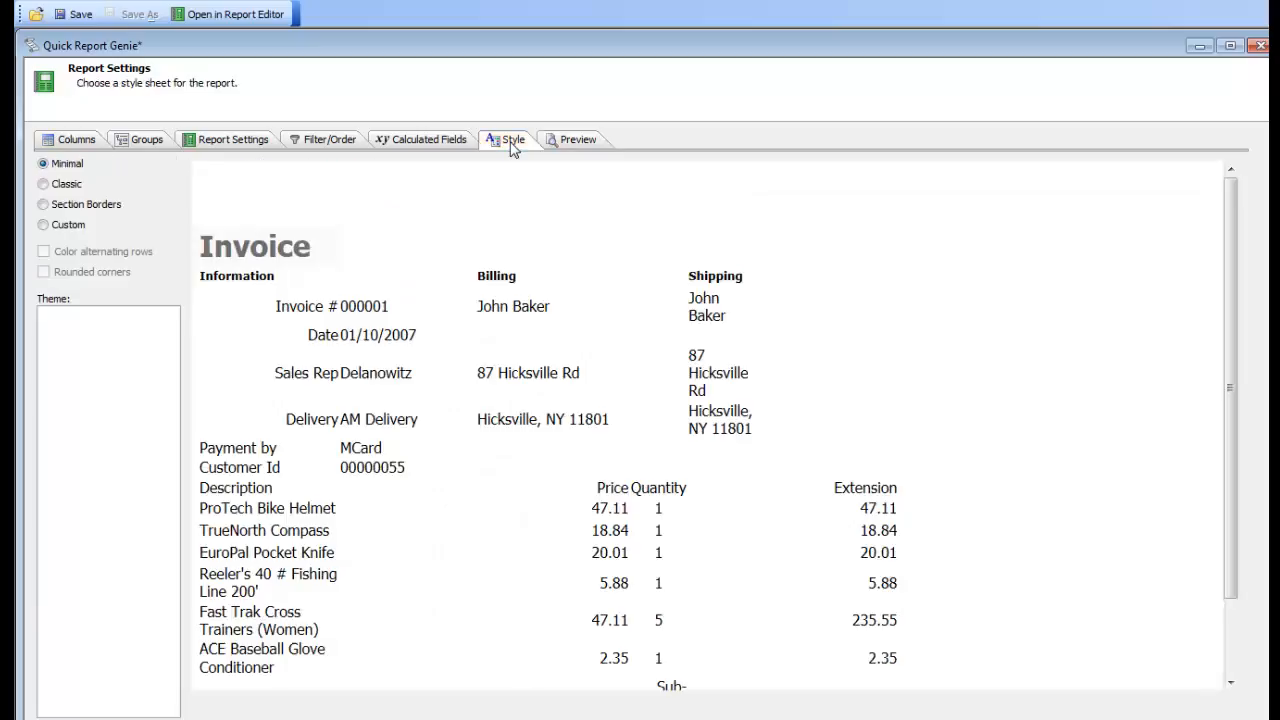
{"action": "left_click", "coordinate": [43, 205]}
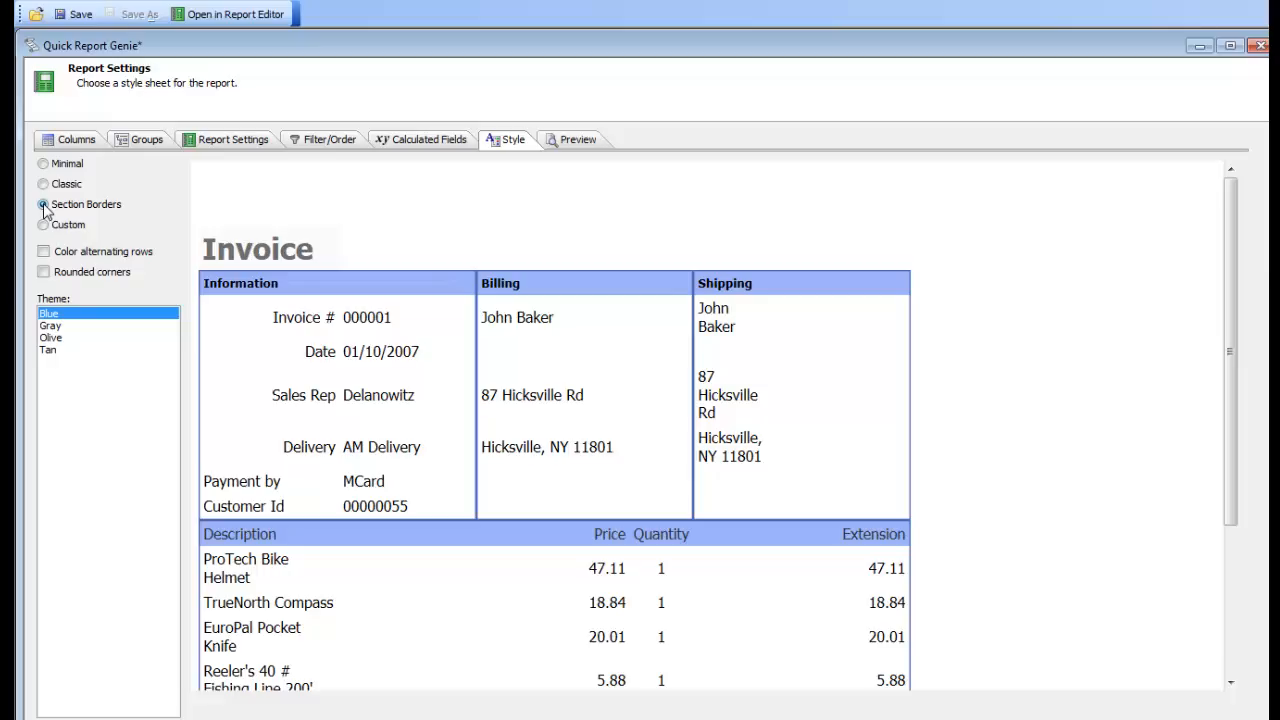
{"action": "left_click", "coordinate": [566, 140]}
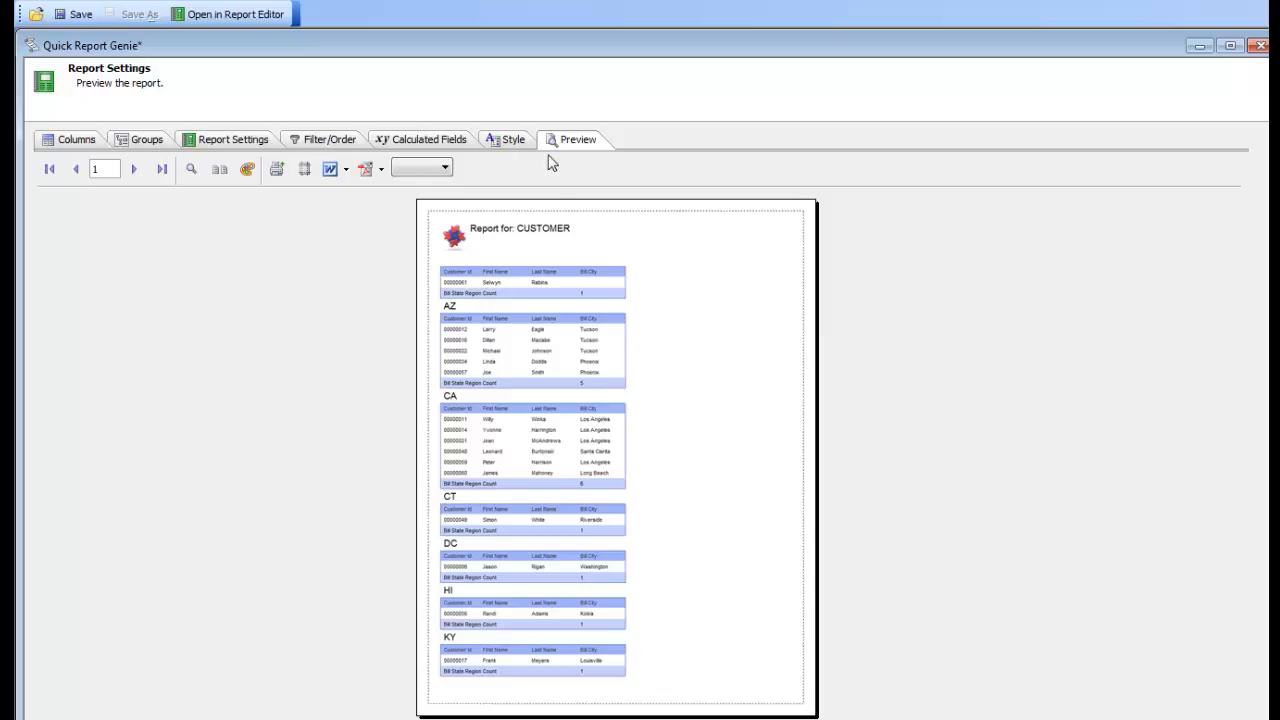
{"action": "left_click", "coordinate": [510, 140]}
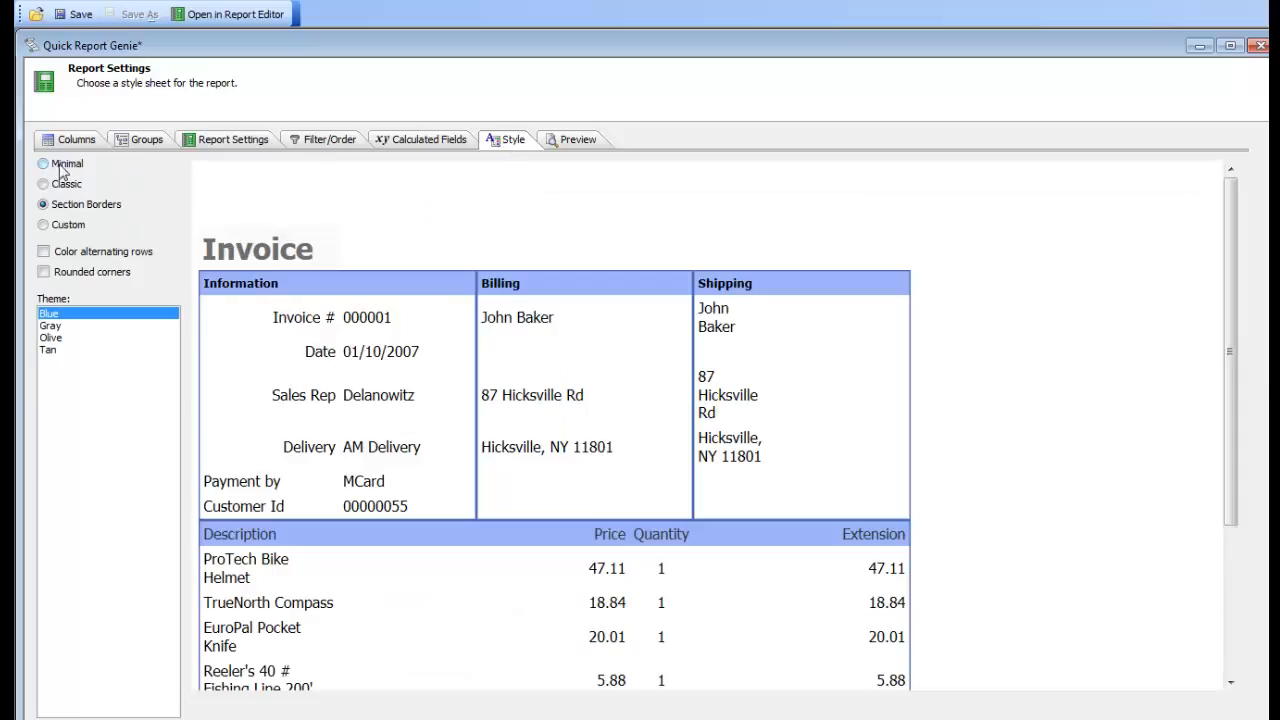
{"action": "left_click", "coordinate": [60, 168]}
{"action": "left_click", "coordinate": [576, 141]}
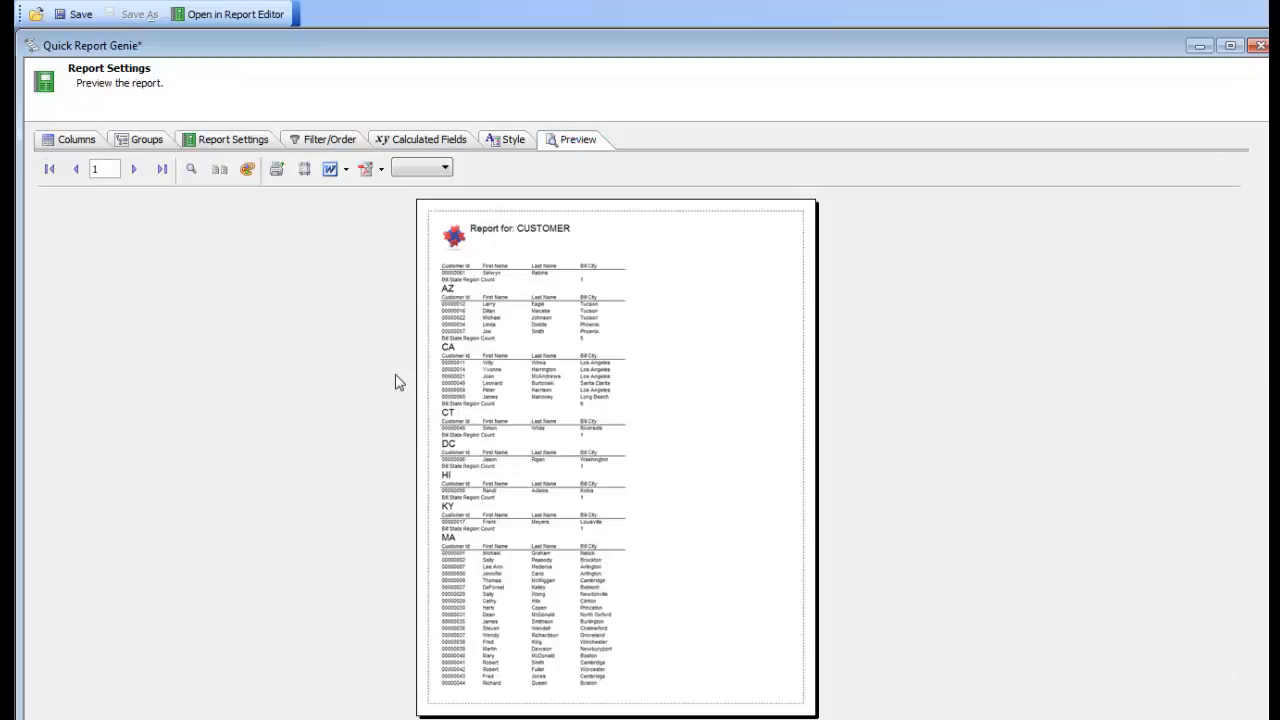
Step: Save the quick report as a Layout Table report, open it in the Report Editor and check its preview
{"action": "left_click", "coordinate": [222, 18]}
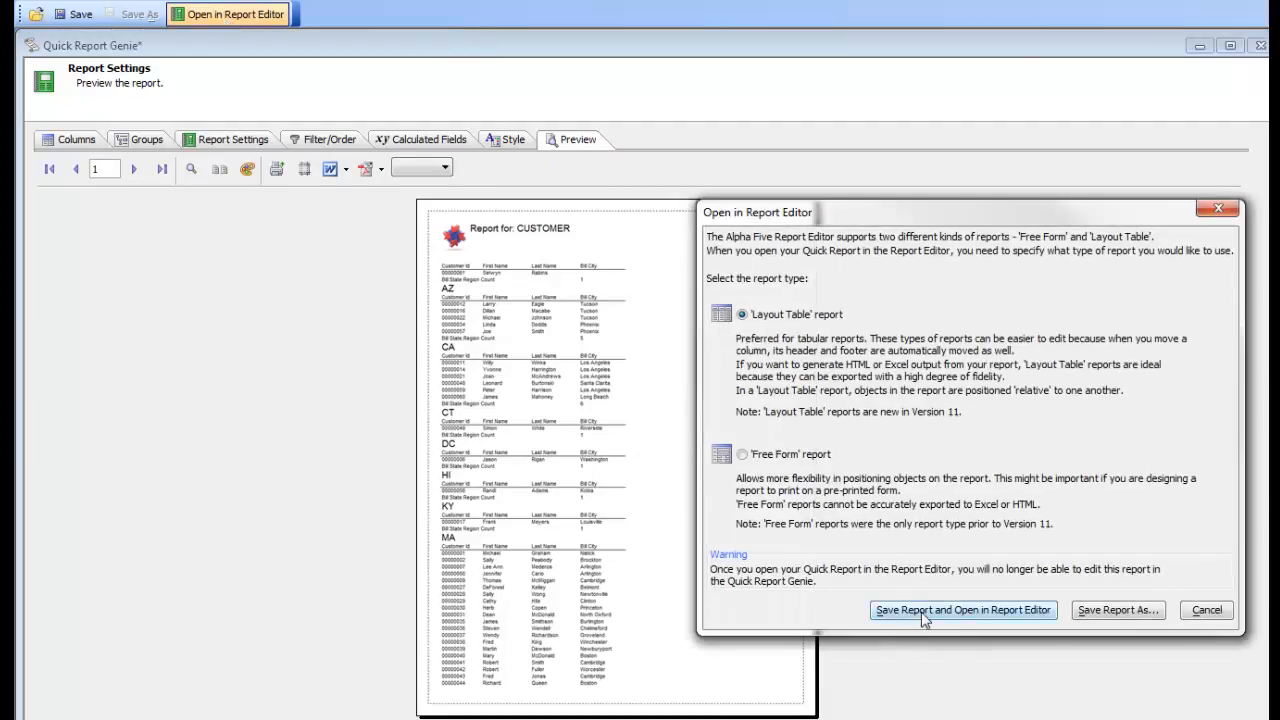
{"action": "left_click", "coordinate": [911, 613]}
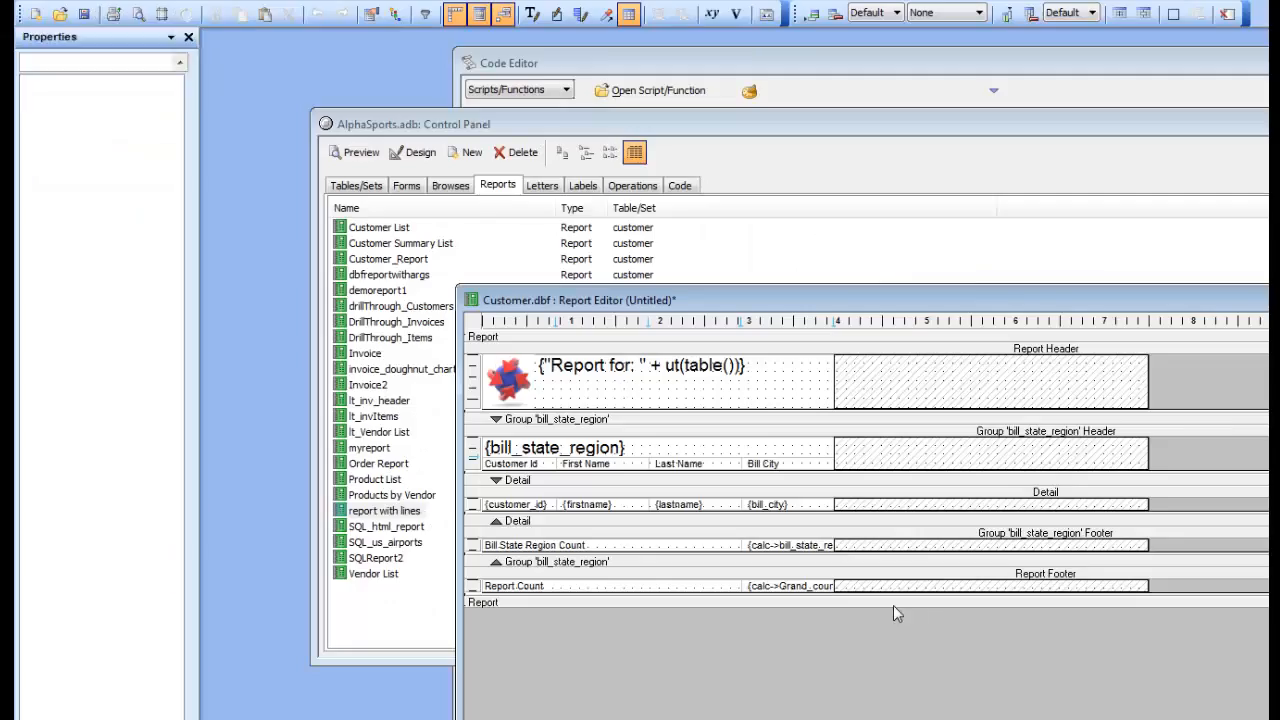
{"action": "left_click_drag", "start_coordinate": [712, 310], "coordinate": [482, 106]}
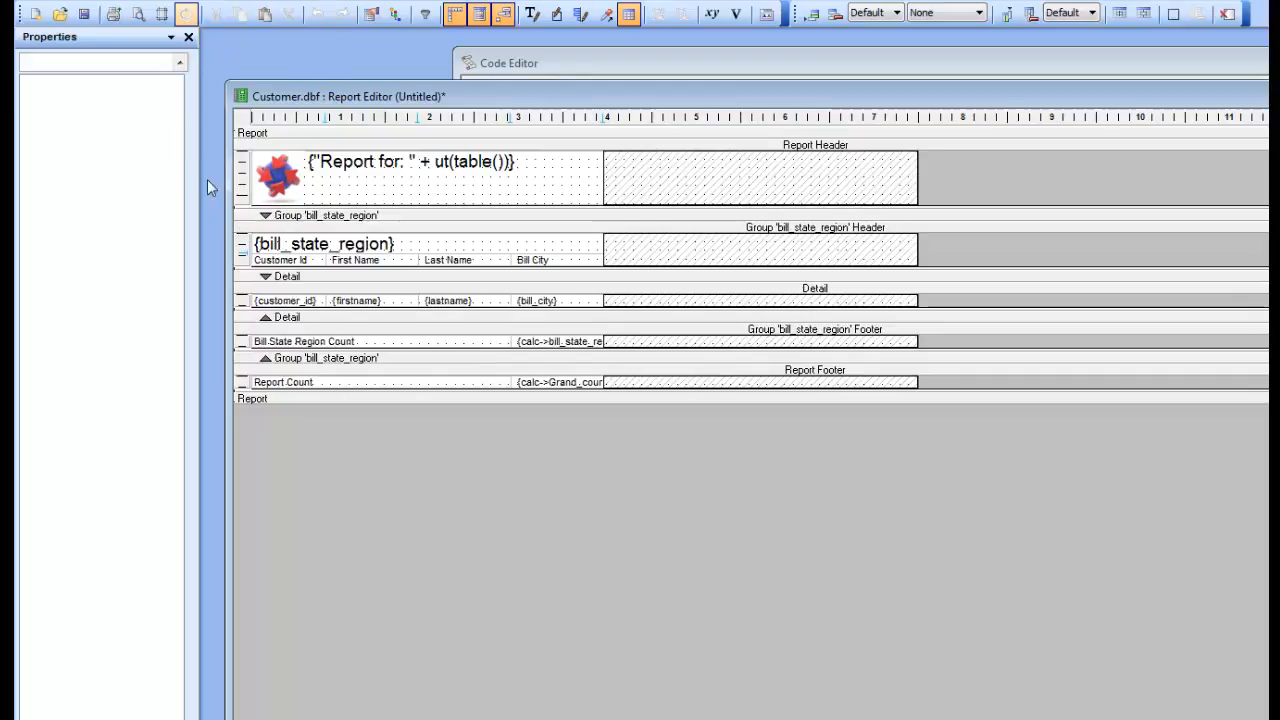
{"action": "left_click", "coordinate": [139, 14]}
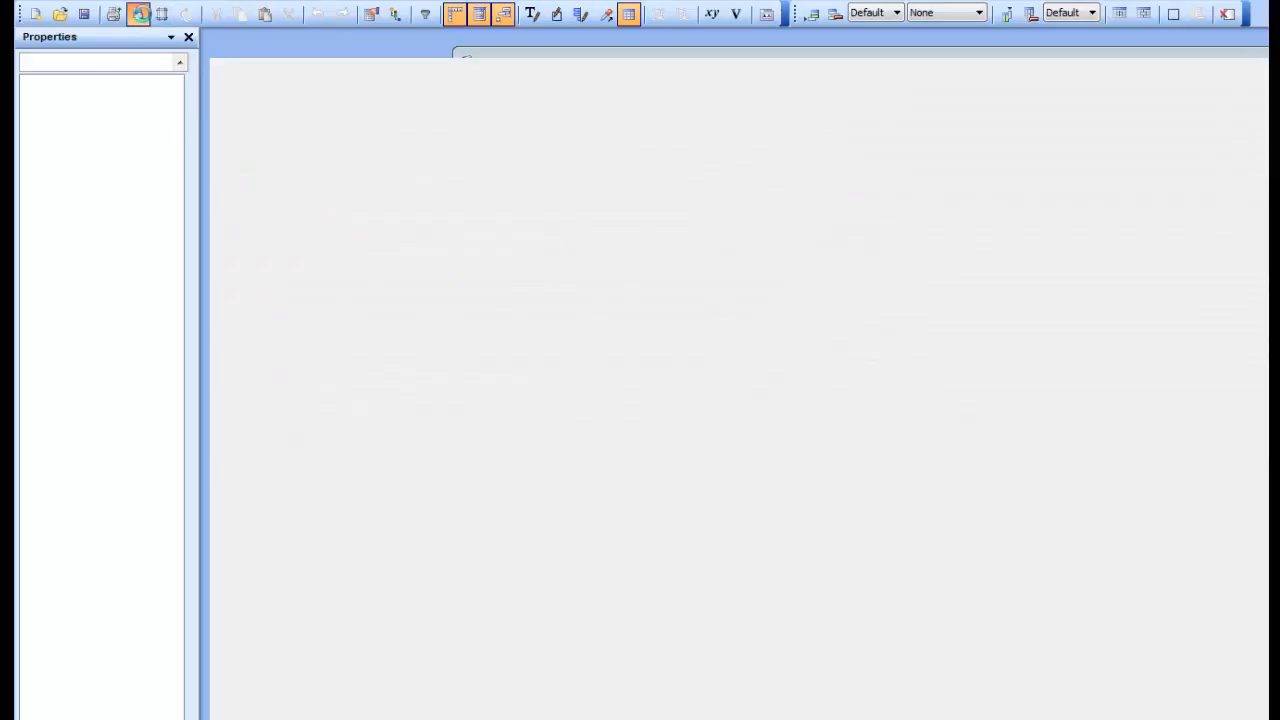
{"action": "left_click", "coordinate": [340, 16]}
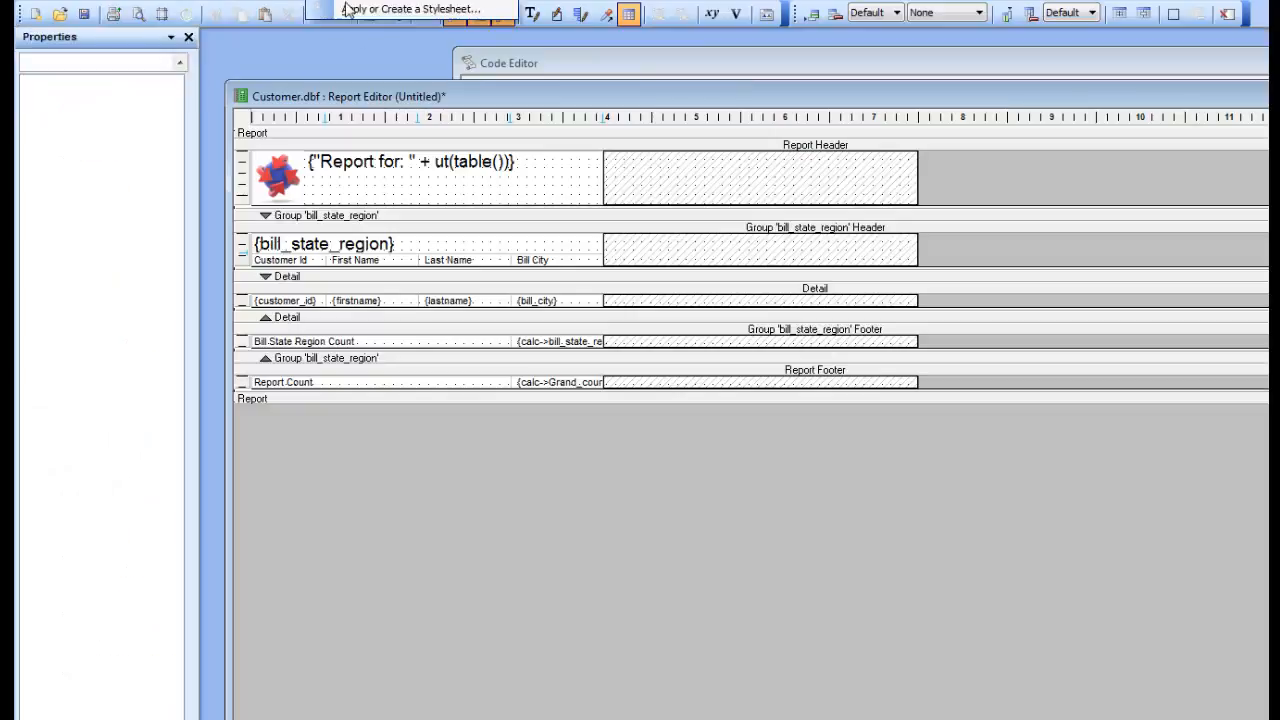
Step: Apply the Section Borders style sheet with the Blue theme to the report
{"action": "left_click", "coordinate": [370, 14]}
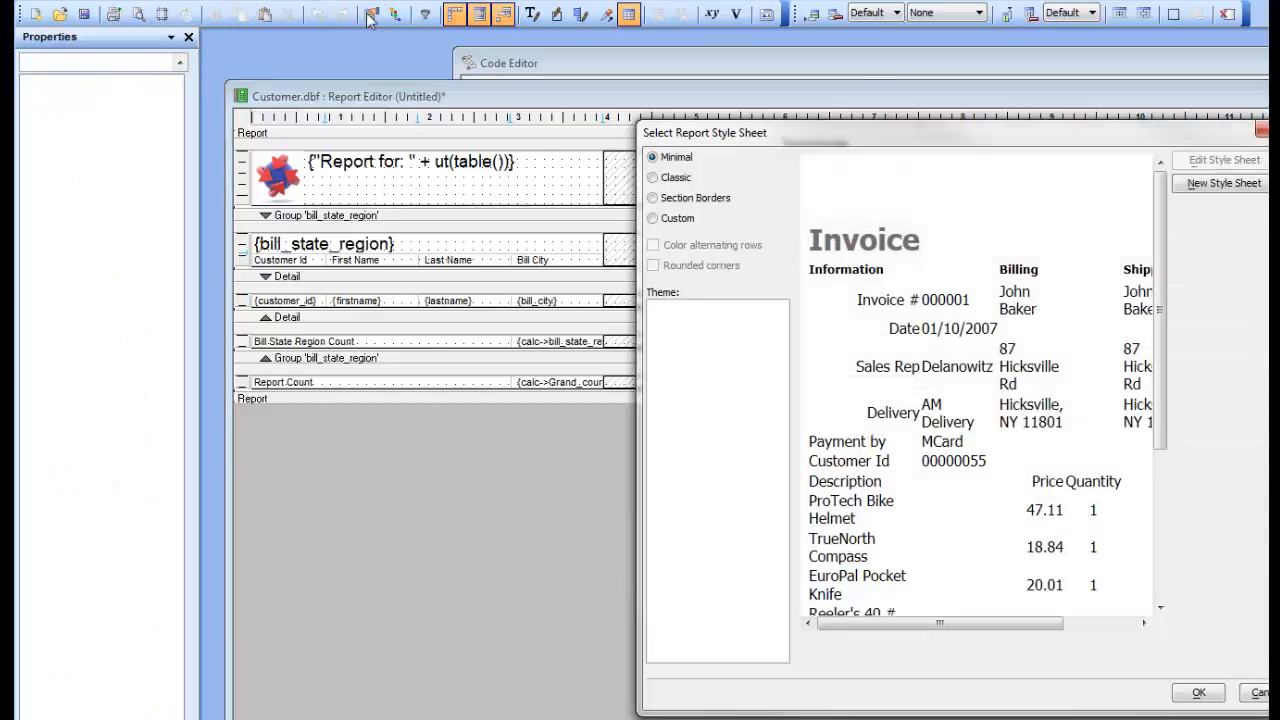
{"action": "left_click", "coordinate": [653, 199]}
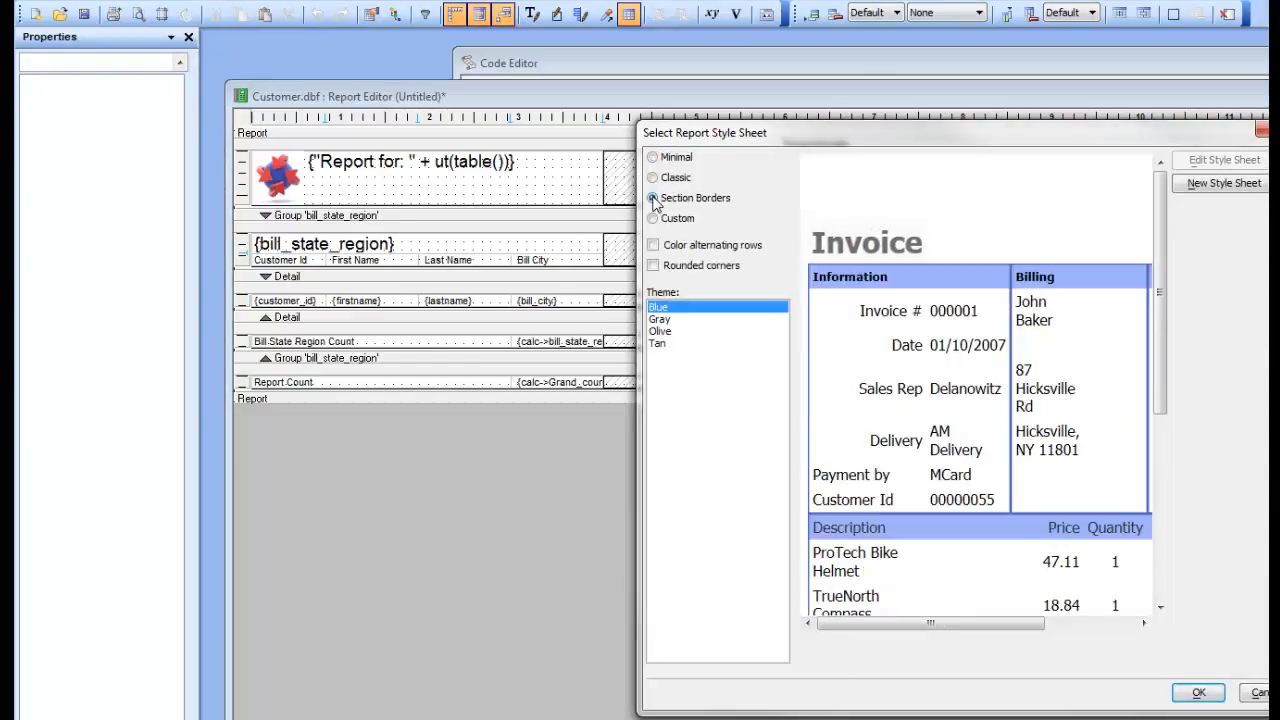
{"action": "left_click", "coordinate": [1197, 693]}
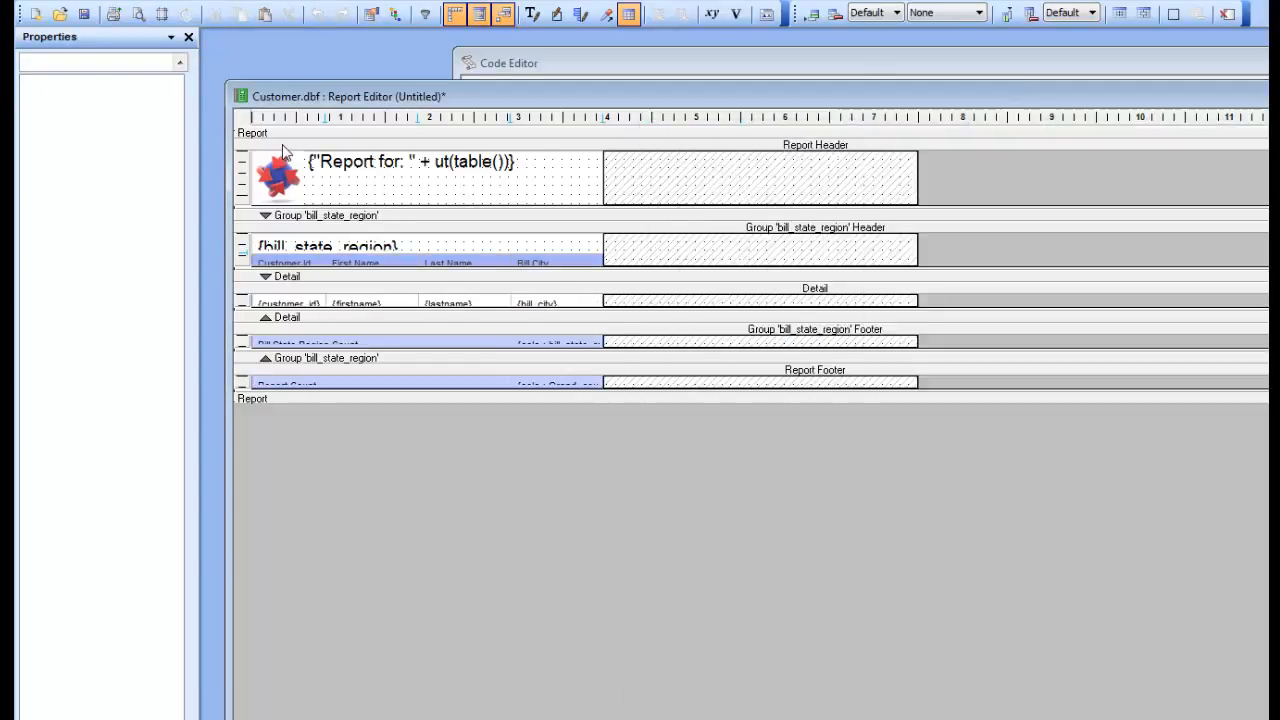
Step: Increase the heights of the group header, detail, group footer and report footer rows to fit their text, checking the preview in between
{"action": "left_click_drag", "start_coordinate": [244, 268], "coordinate": [244, 411]}
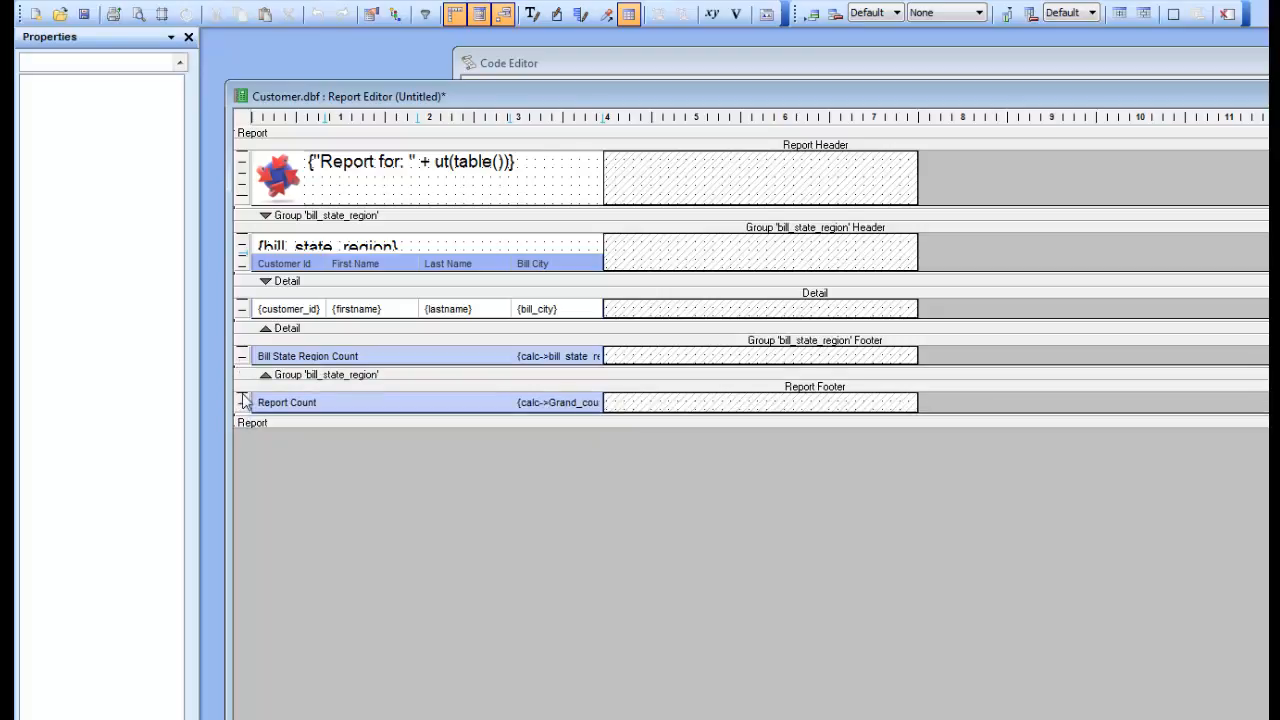
{"action": "left_click", "coordinate": [114, 15]}
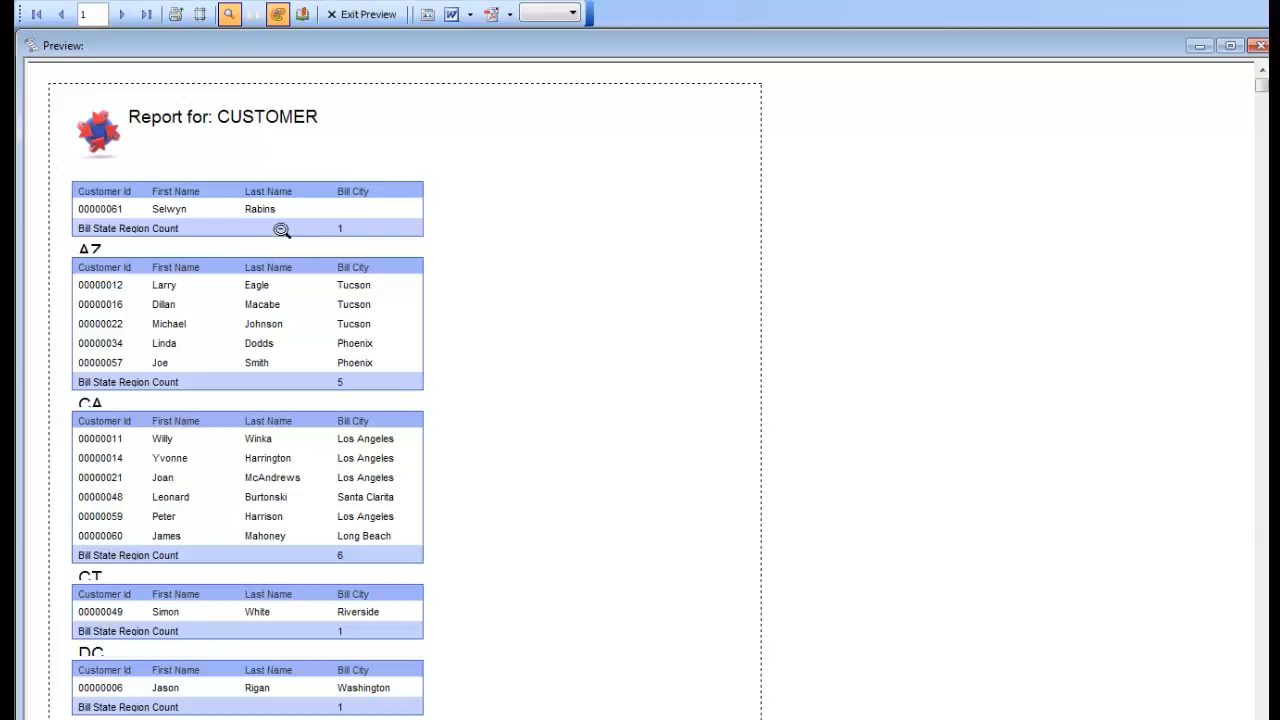
{"action": "left_click", "coordinate": [336, 15]}
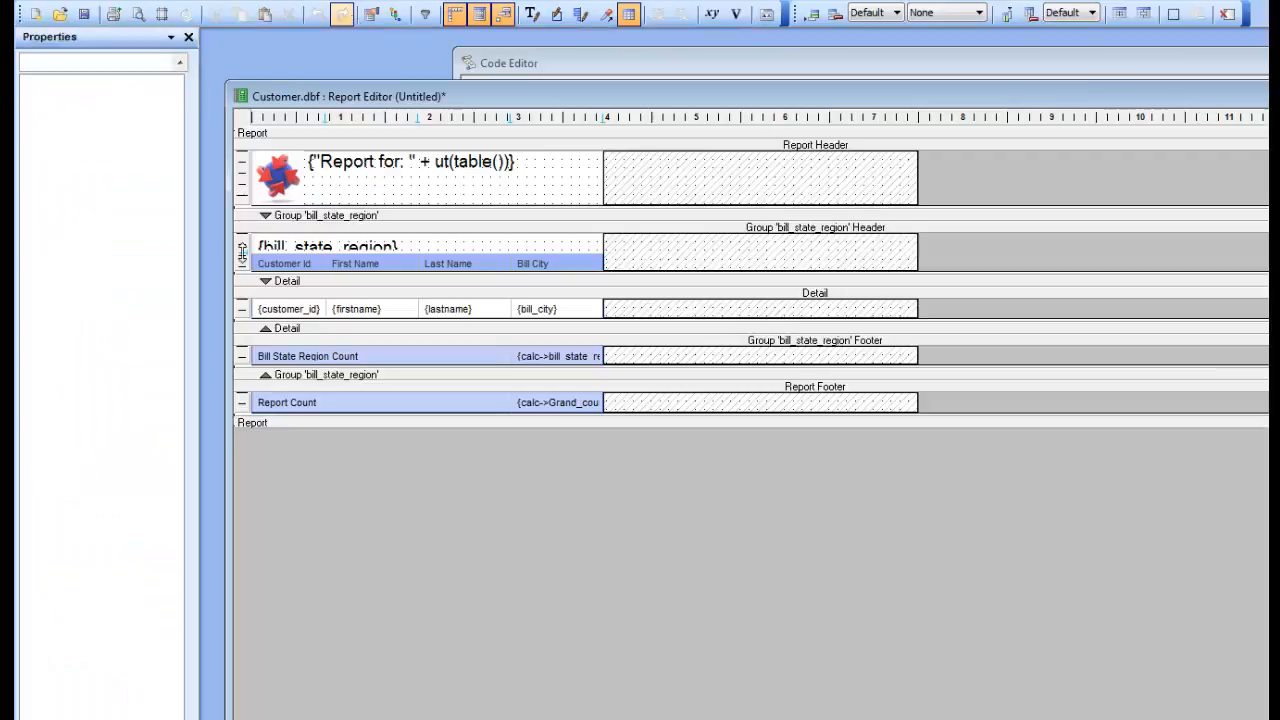
{"action": "left_click_drag", "start_coordinate": [243, 250], "coordinate": [245, 257]}
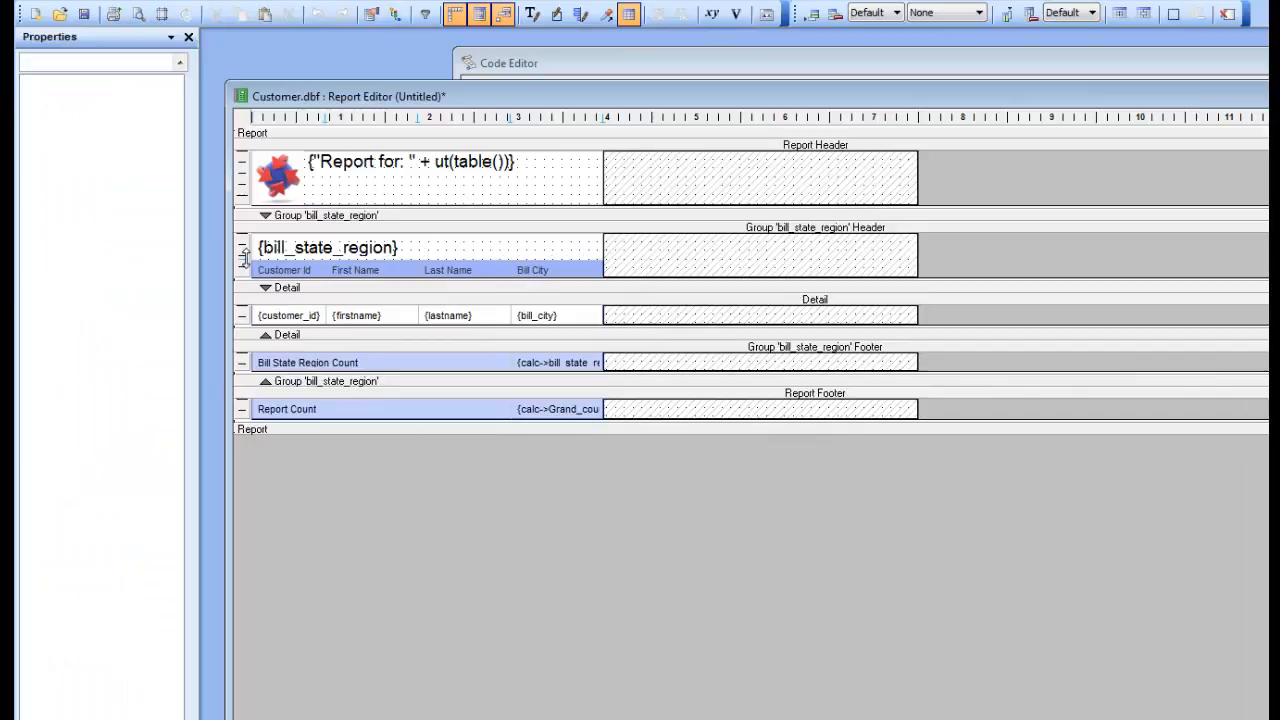
Step: Preview the Section Borders report, switch its style sheet to Minimal, and preview it again
{"action": "left_click", "coordinate": [138, 14]}
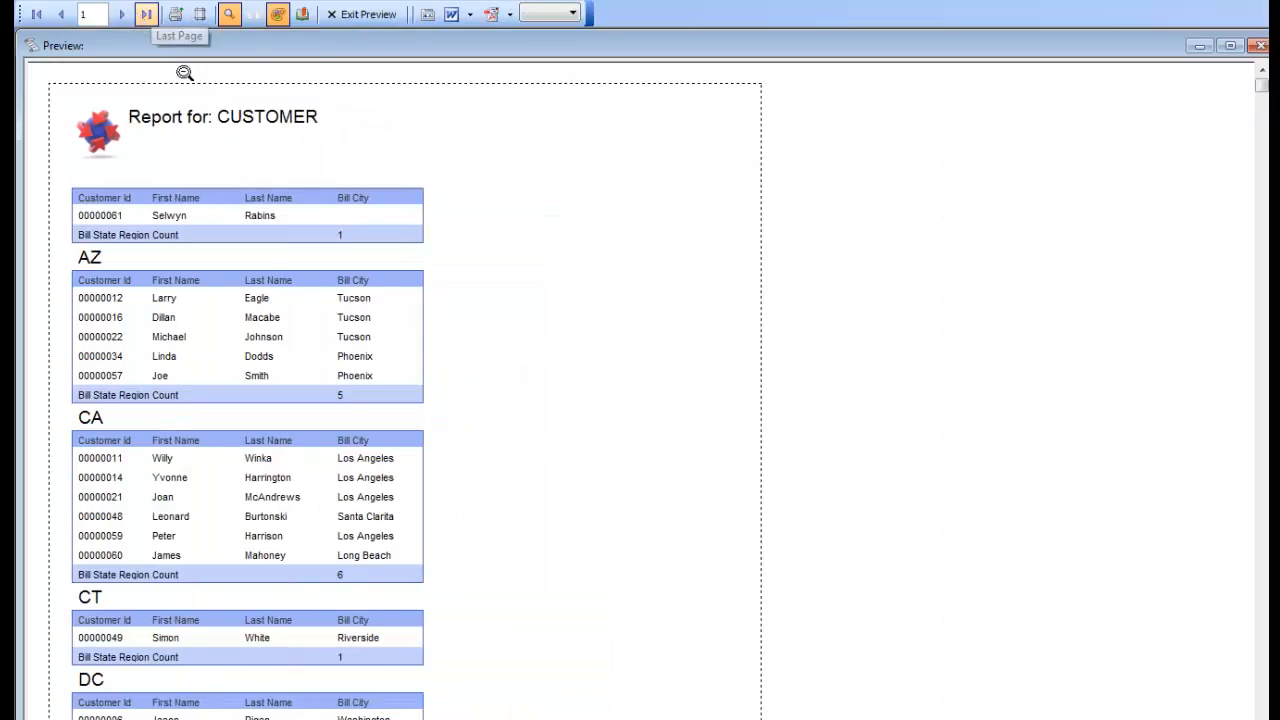
{"action": "left_click", "coordinate": [362, 14]}
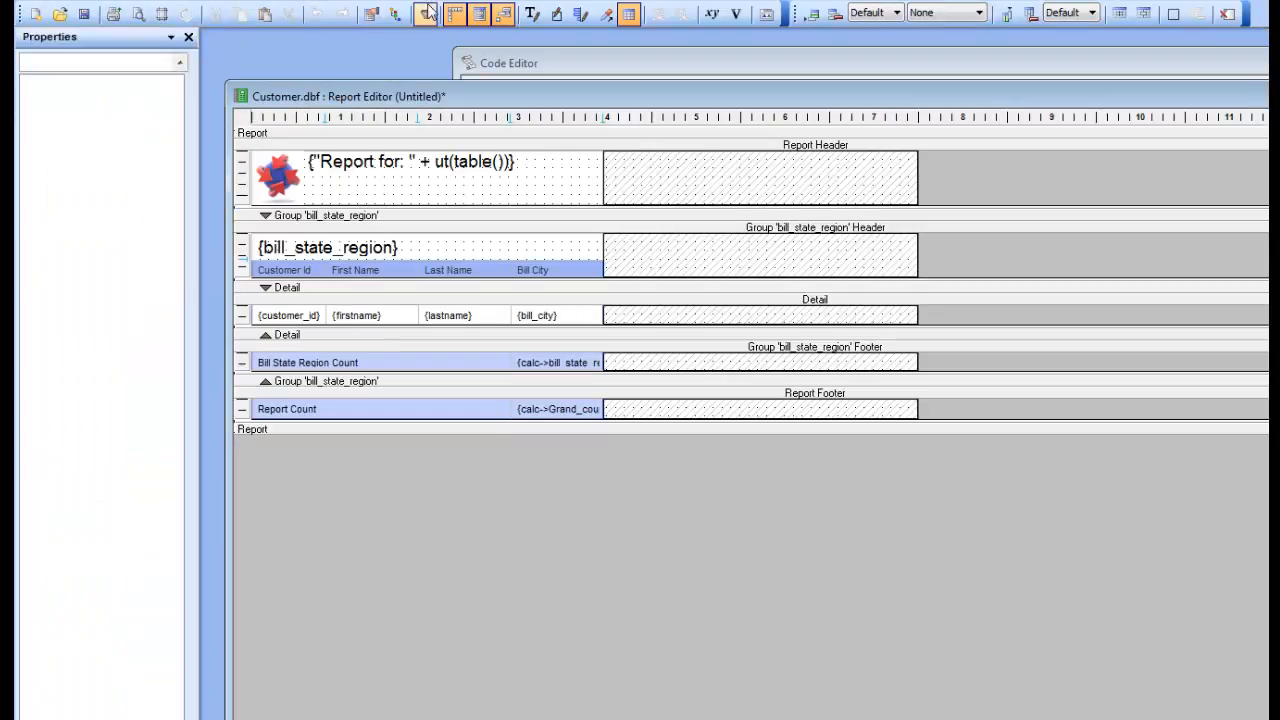
{"action": "left_click", "coordinate": [395, 13]}
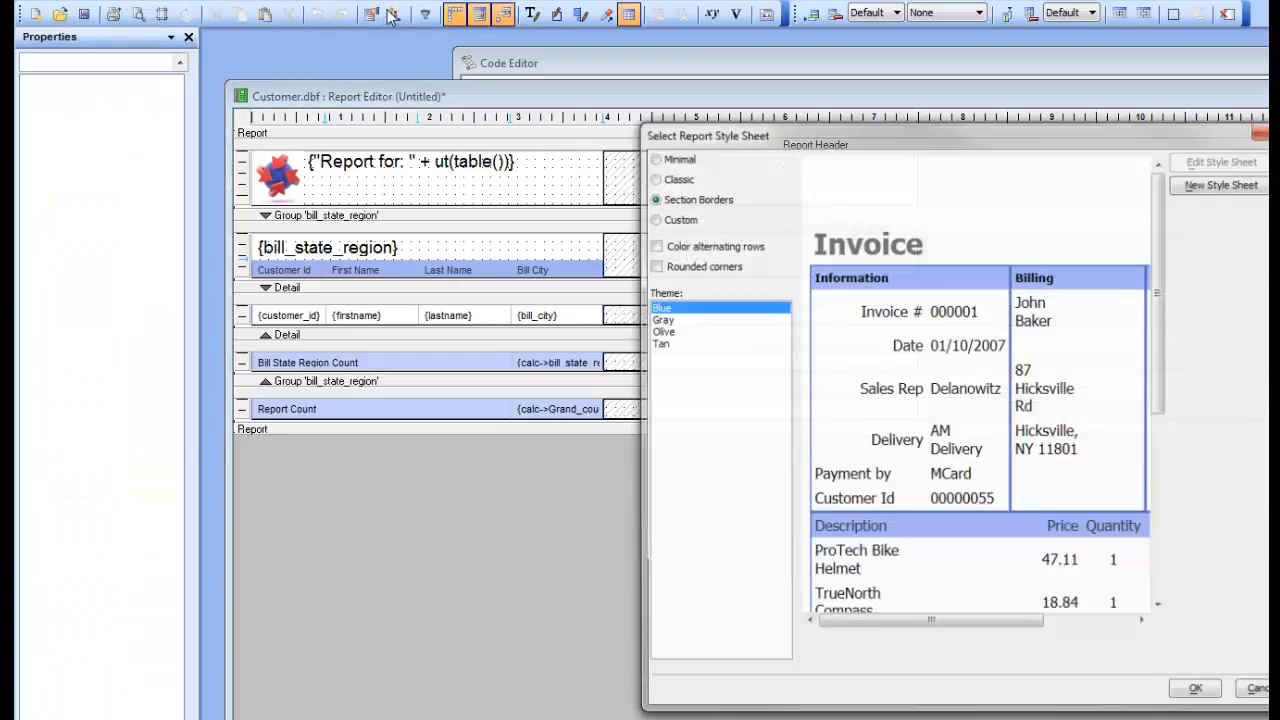
{"action": "left_click", "coordinate": [662, 162]}
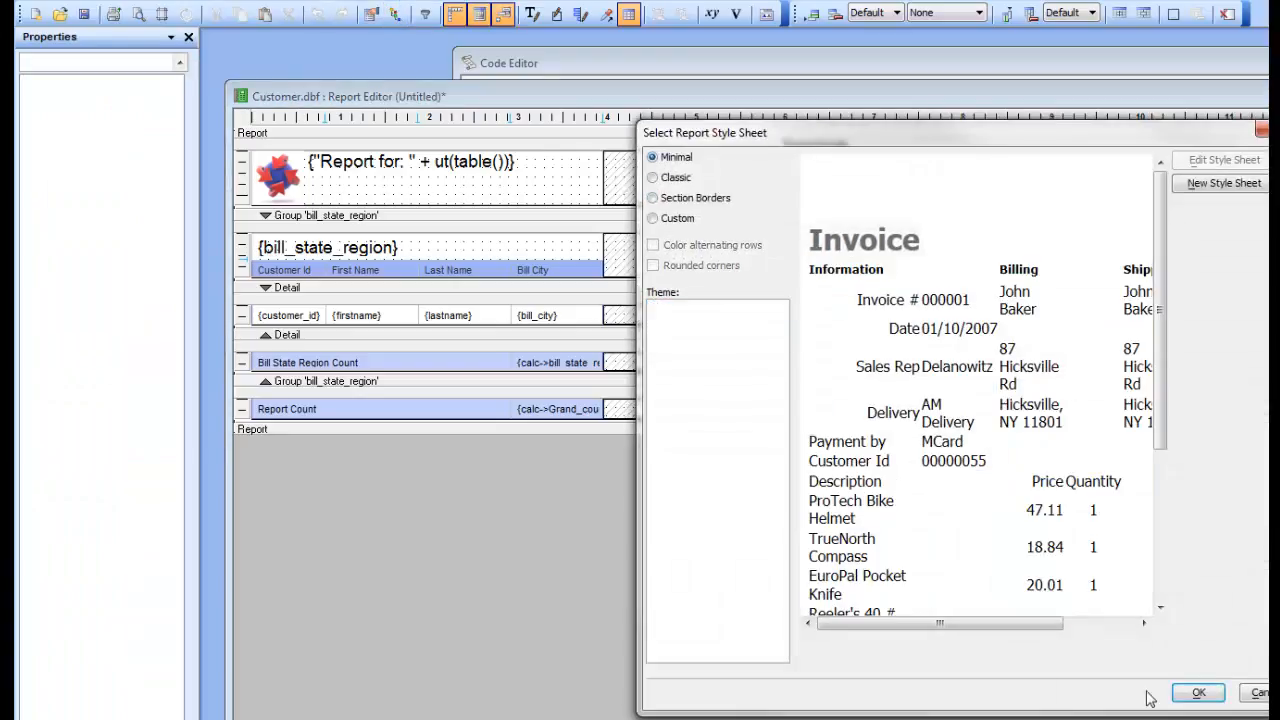
{"action": "left_click", "coordinate": [1196, 693]}
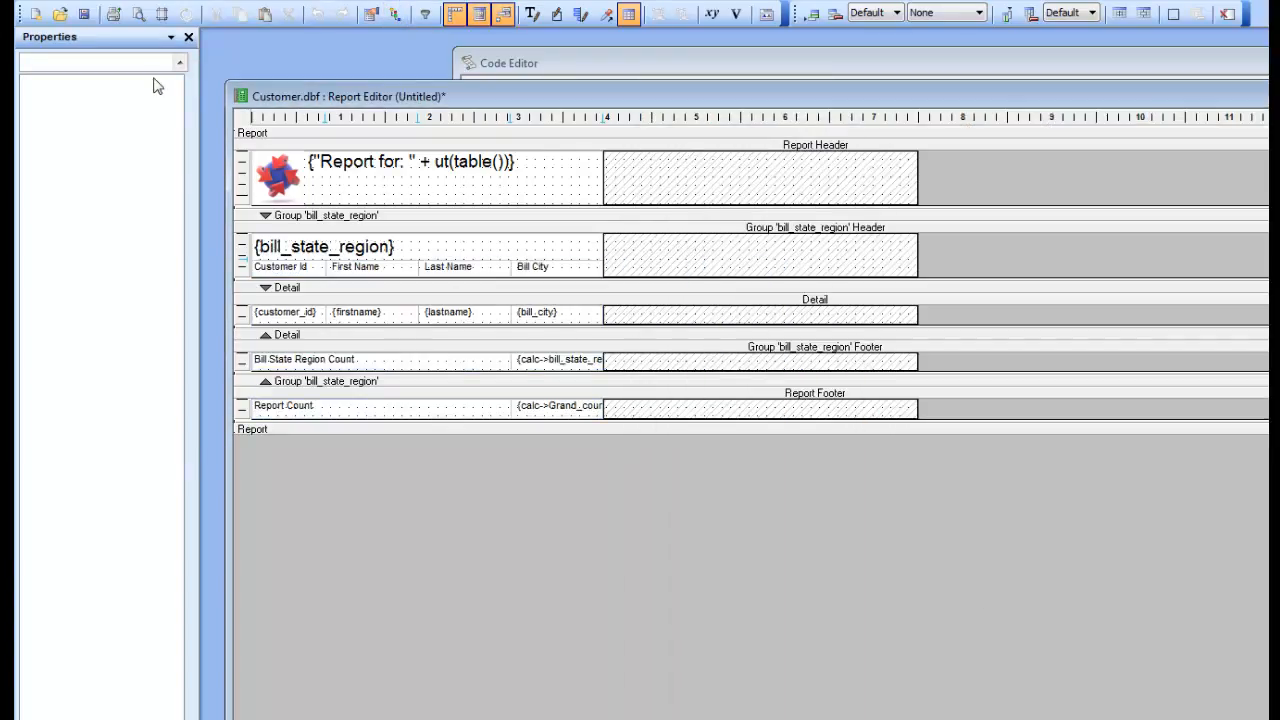
{"action": "left_click", "coordinate": [137, 14]}
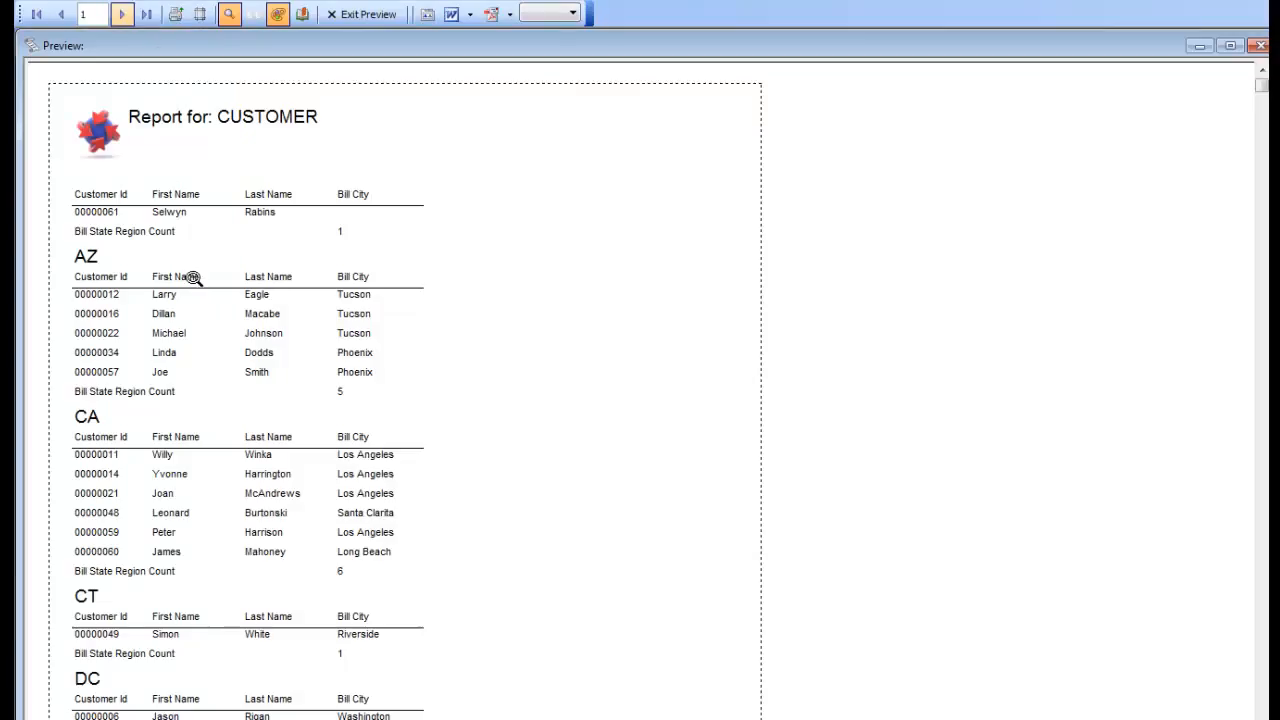
{"action": "left_click", "coordinate": [360, 15]}
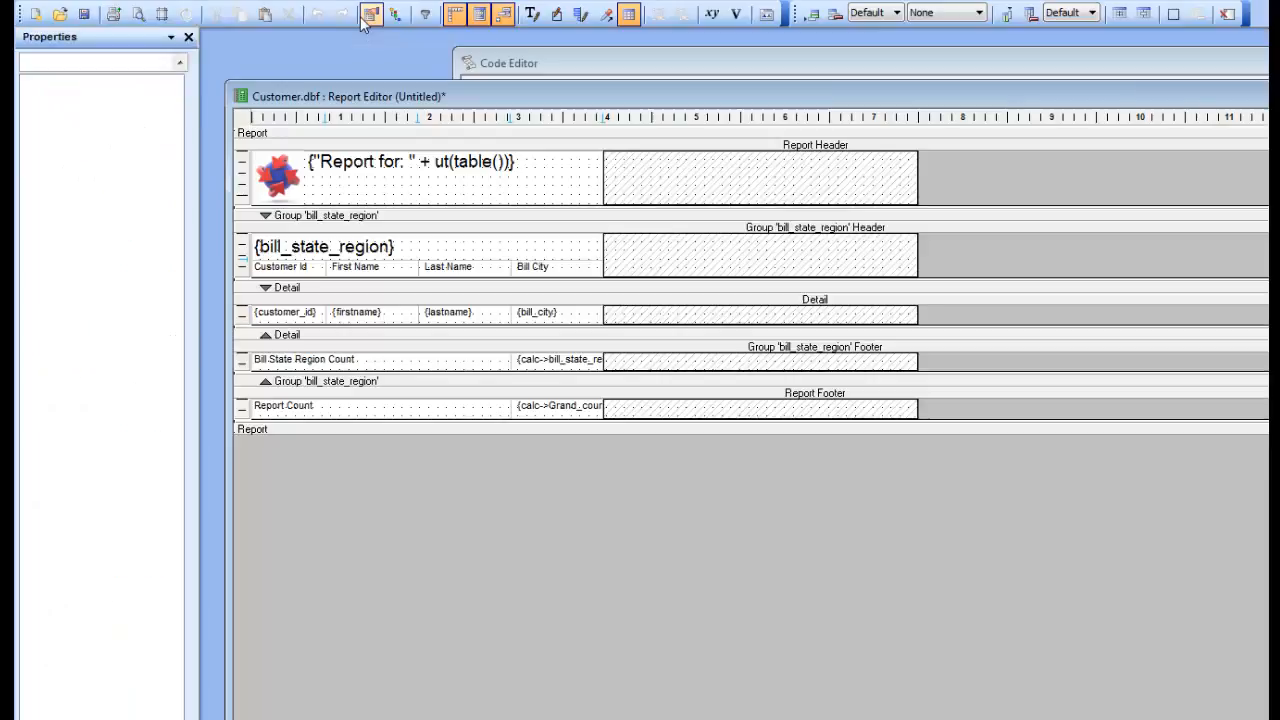
Step: Select the box that starts at the Customer Id heading cell in the bill_state_region group header, and preview the report
{"action": "left_click", "coordinate": [296, 273]}
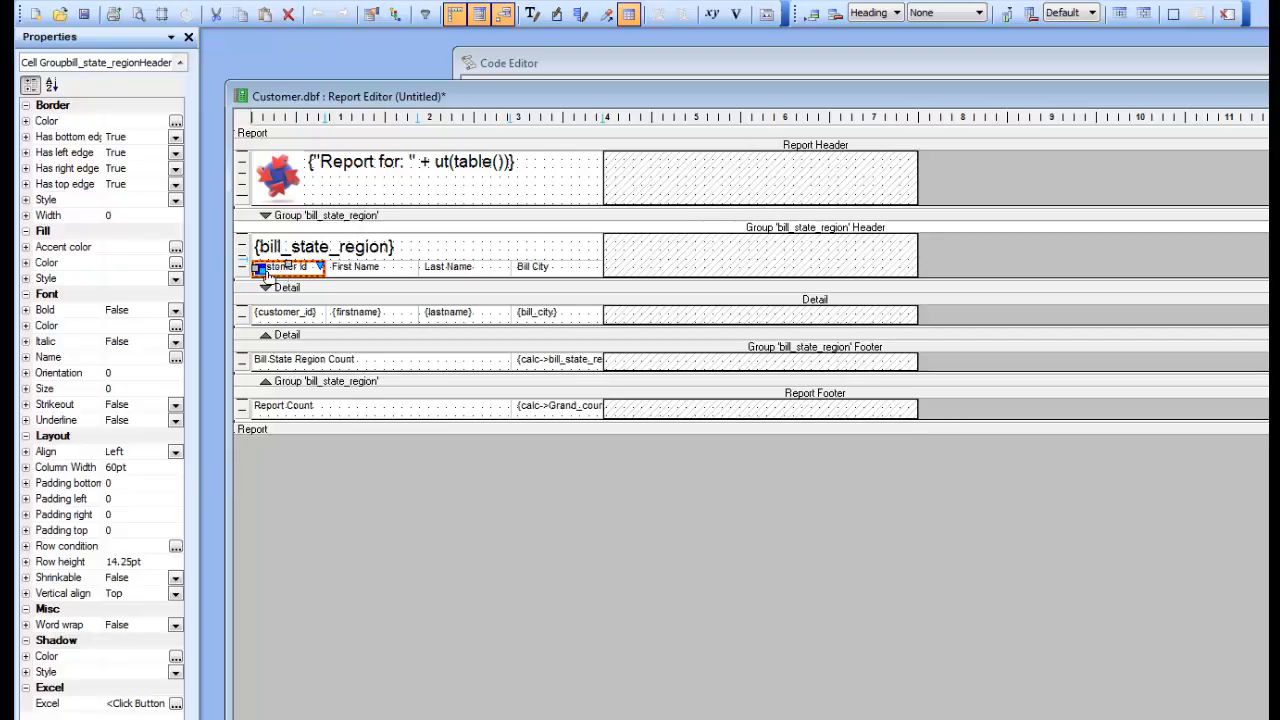
{"action": "left_click", "coordinate": [257, 269]}
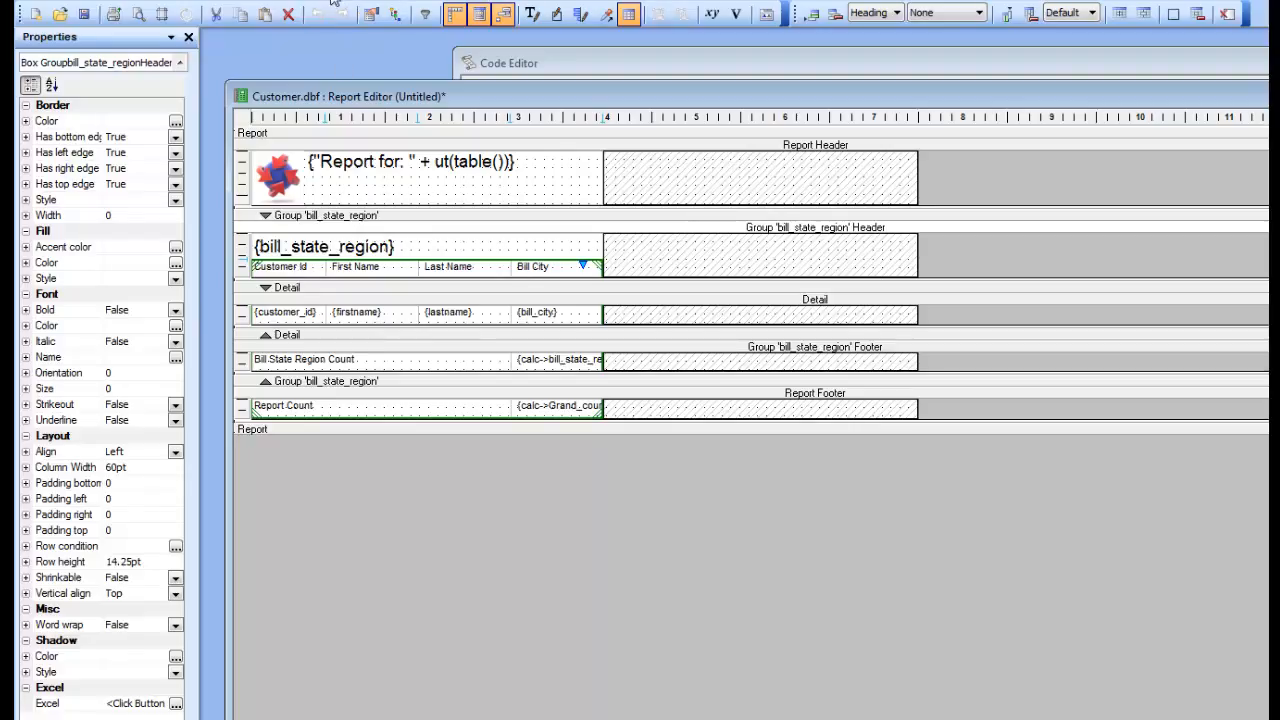
{"action": "left_click", "coordinate": [140, 14]}
{"action": "left_click", "coordinate": [366, 14]}
Step: Apply the Section Borders style sheet with the Blue theme and check the bordered groups in the preview
{"action": "left_click", "coordinate": [371, 14]}
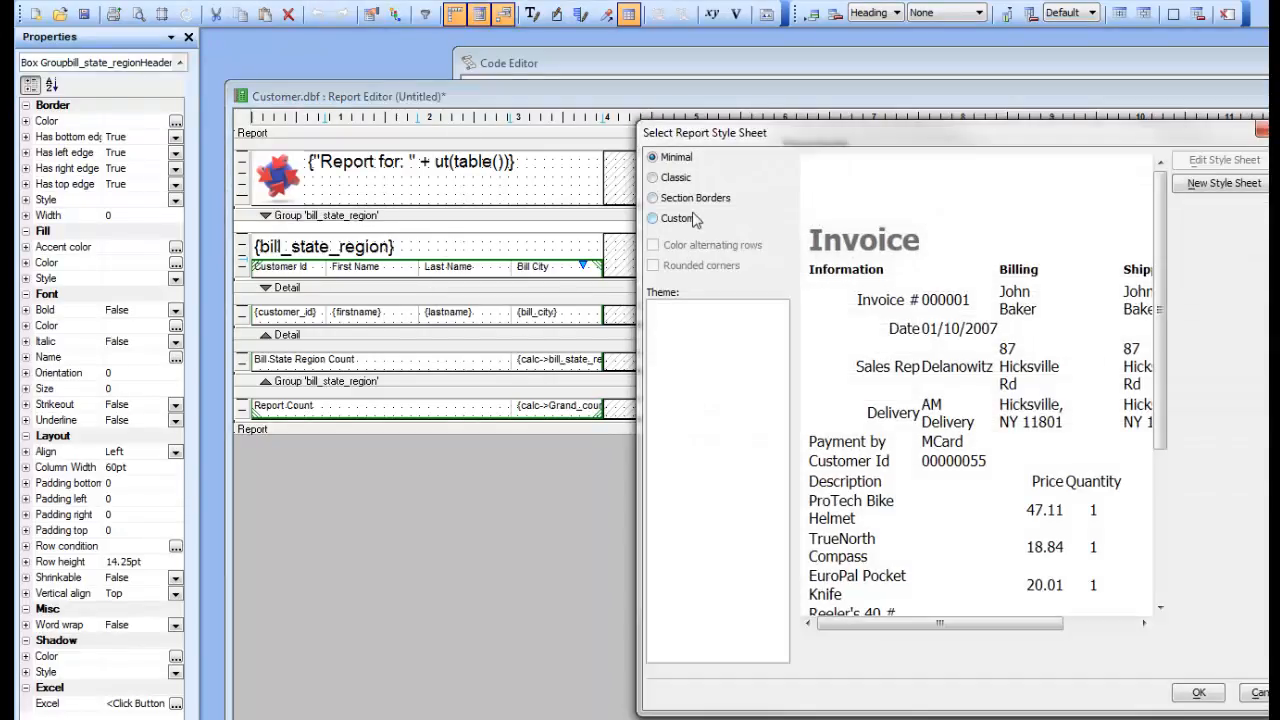
{"action": "left_click", "coordinate": [655, 203]}
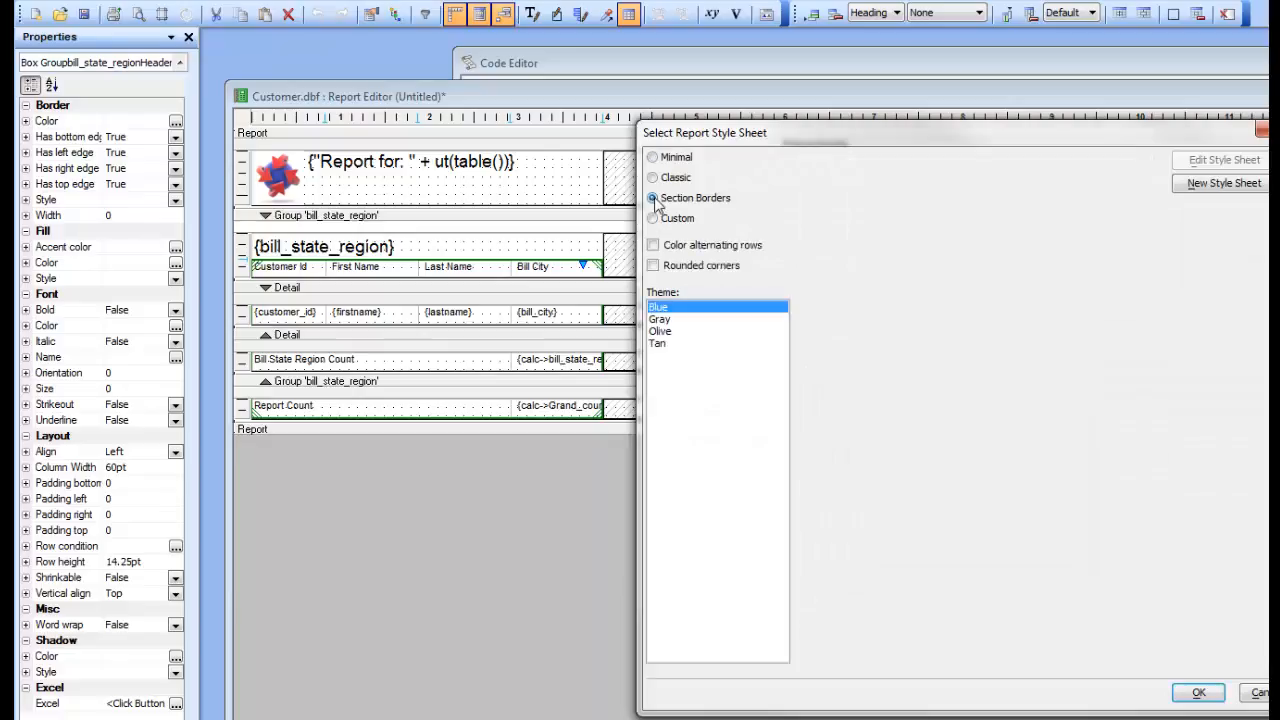
{"action": "left_click", "coordinate": [1197, 693]}
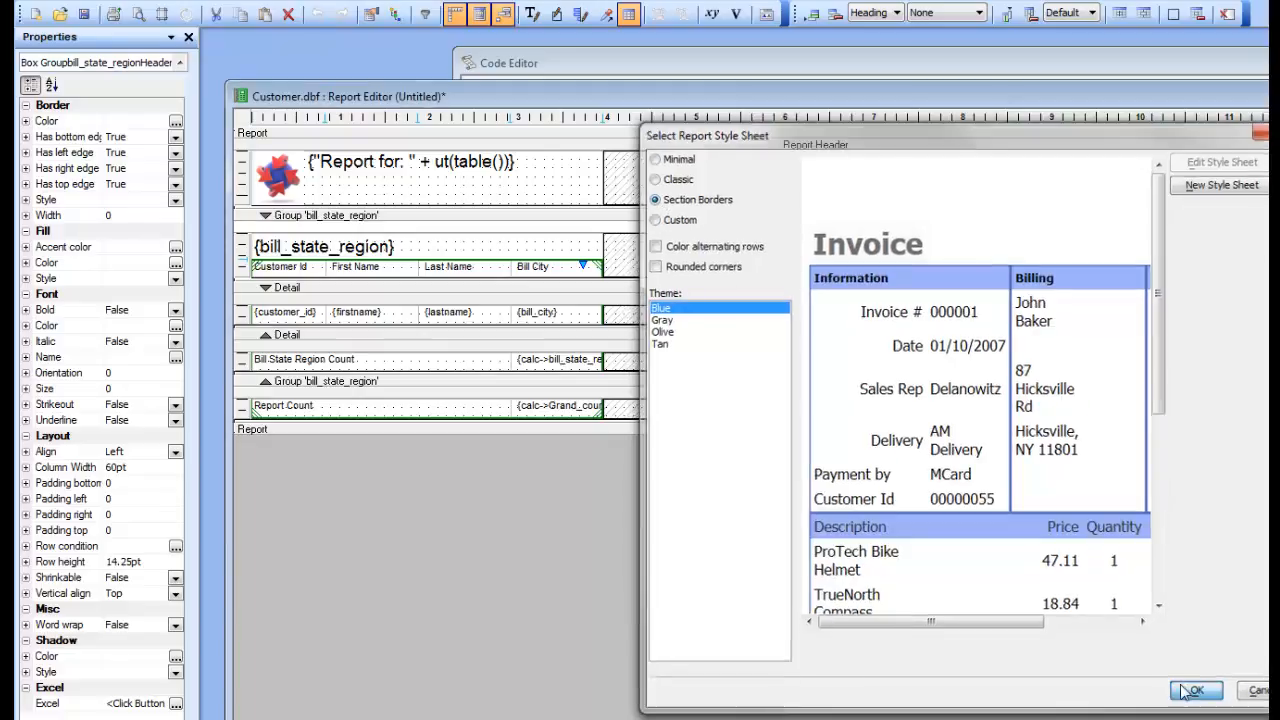
{"action": "left_click", "coordinate": [139, 13]}
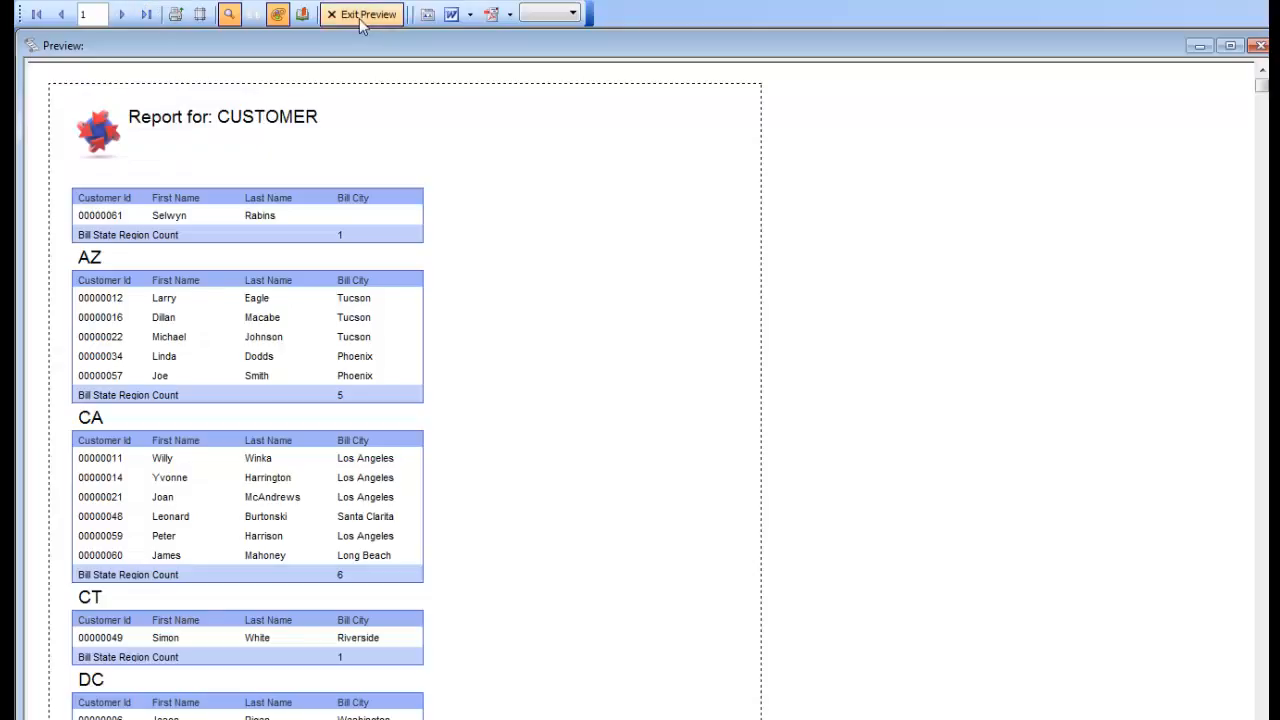
{"action": "left_click", "coordinate": [360, 15]}
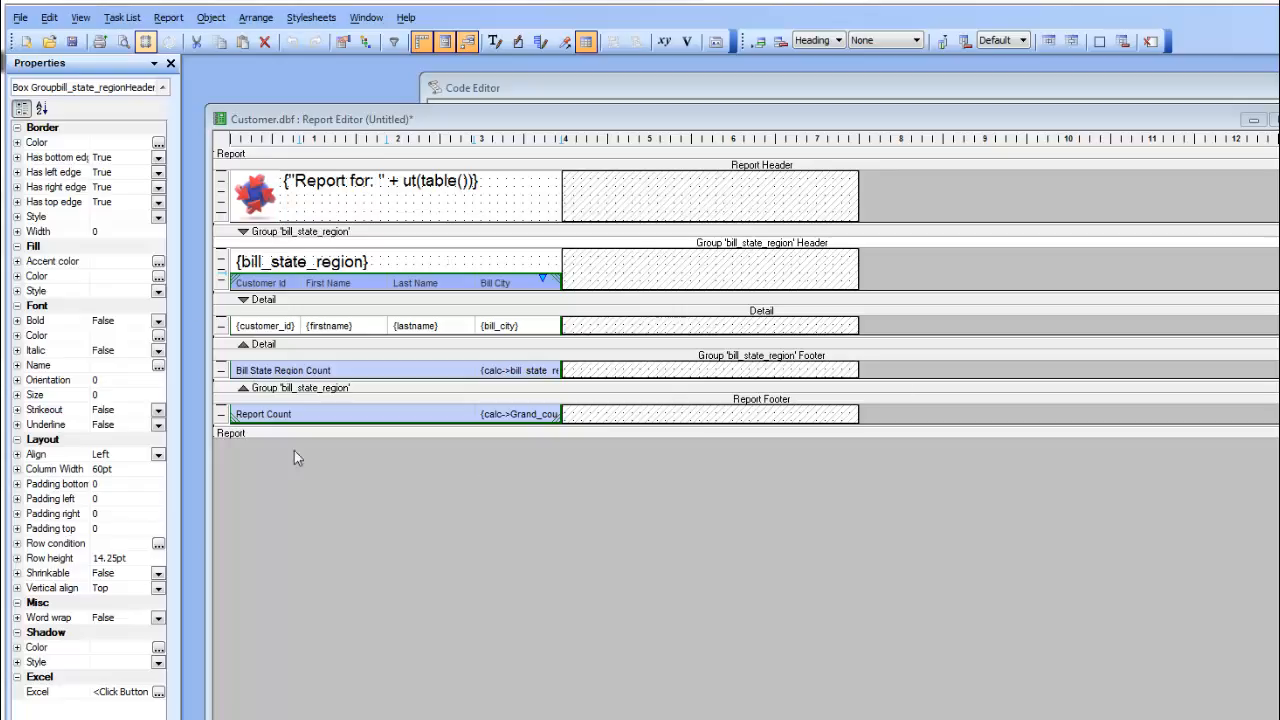
{"action": "left_click", "coordinate": [123, 43]}
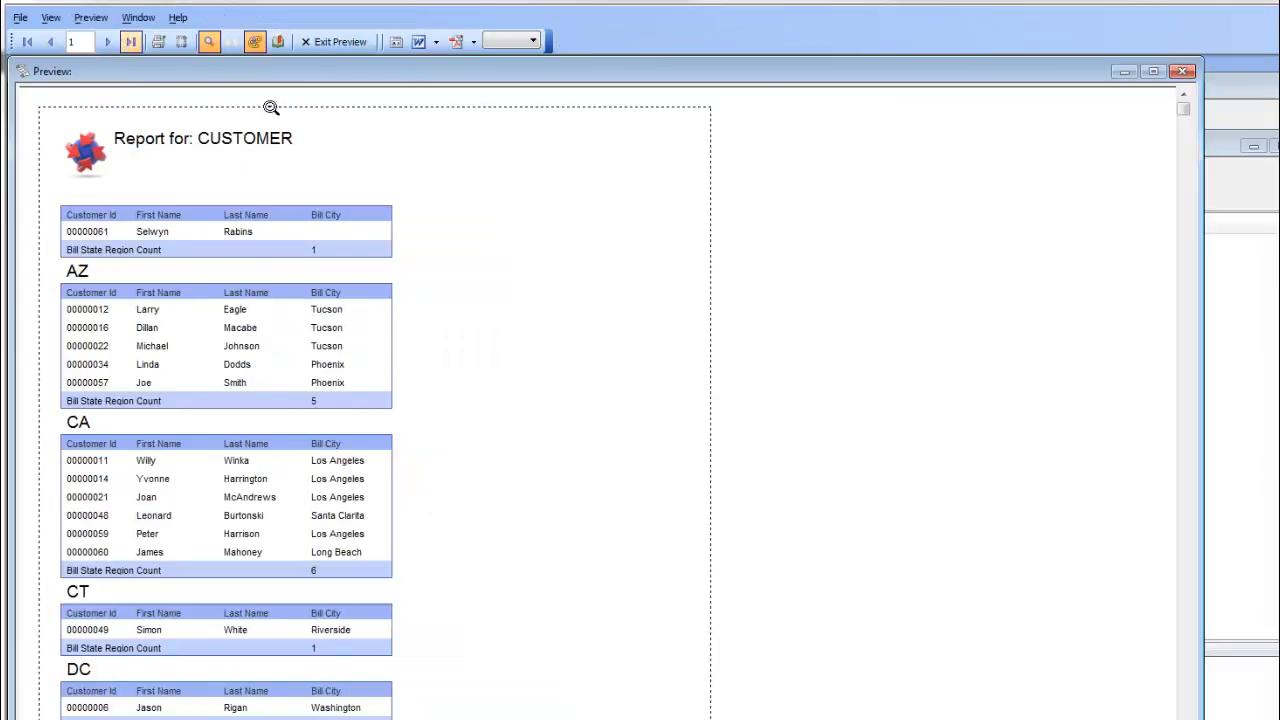
{"action": "left_click", "coordinate": [338, 42]}
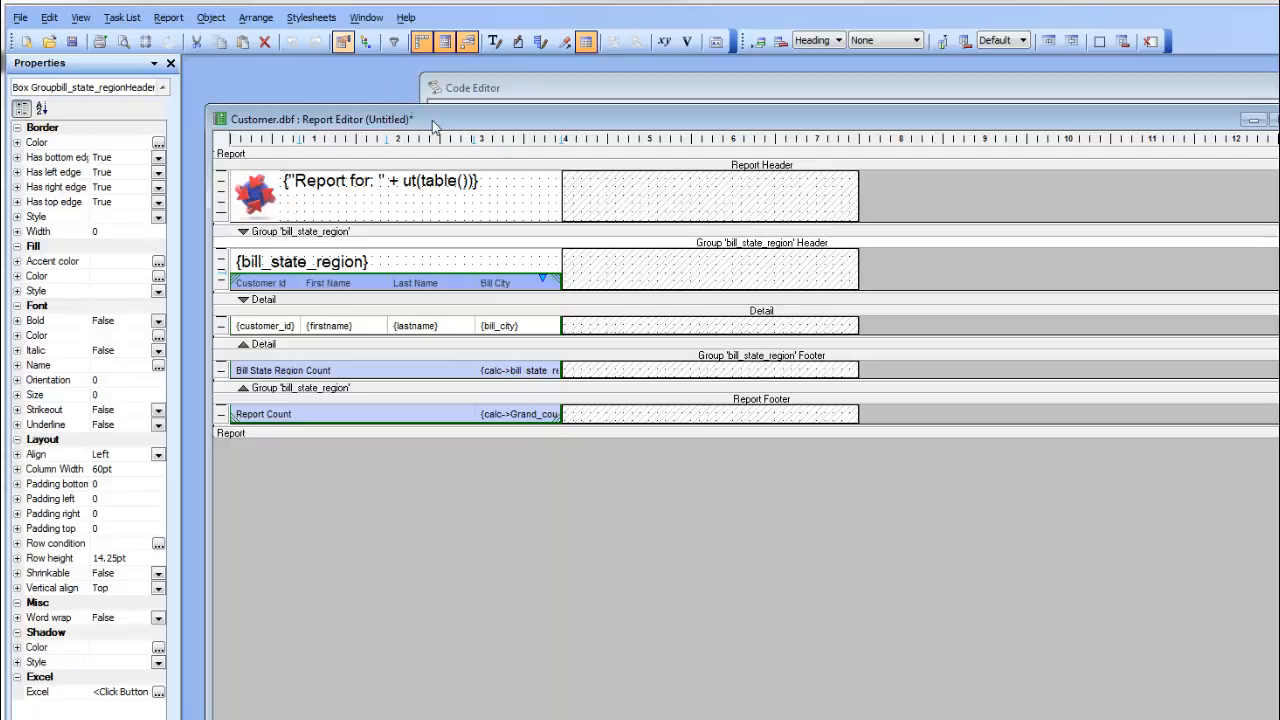
{"action": "left_click", "coordinate": [303, 19]}
{"action": "left_click", "coordinate": [336, 37]}
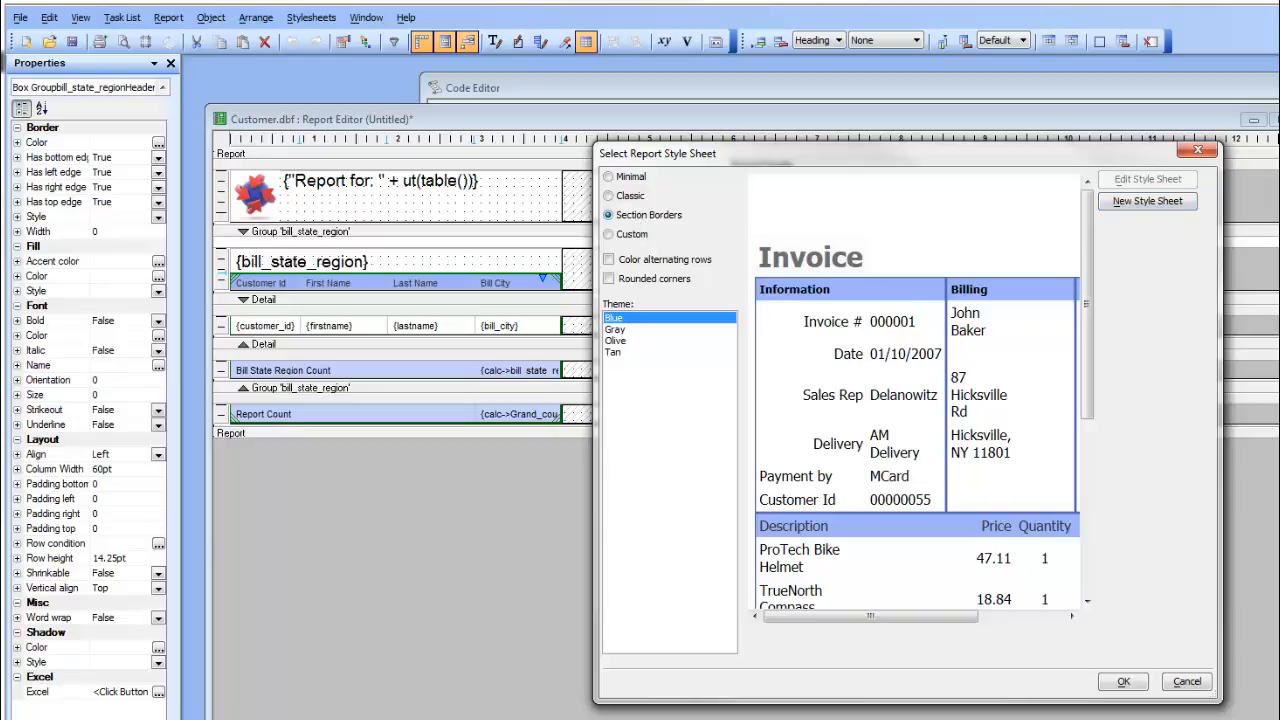
{"action": "left_click", "coordinate": [1186, 683]}
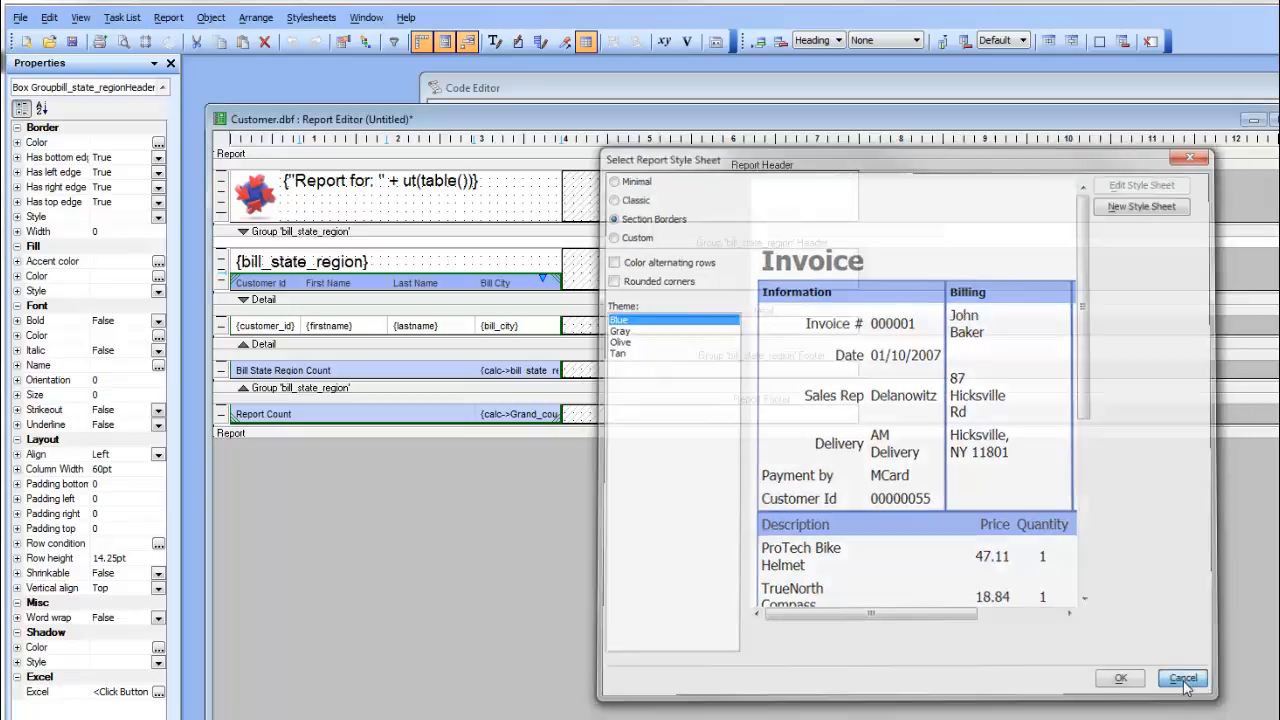
{"action": "left_click", "coordinate": [1186, 683]}
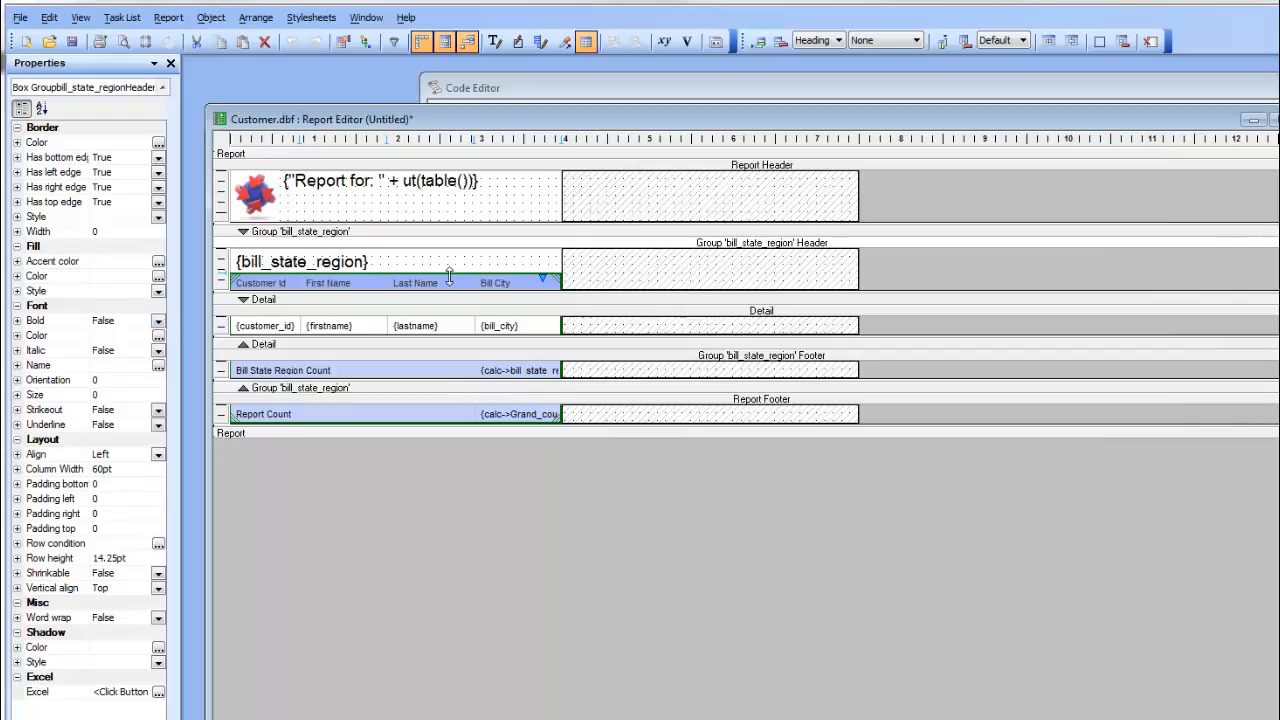
Step: Set the selected box's border color to red (#e00f0f) and check the group borders in the preview
{"action": "left_click", "coordinate": [158, 145]}
{"action": "left_click", "coordinate": [158, 145]}
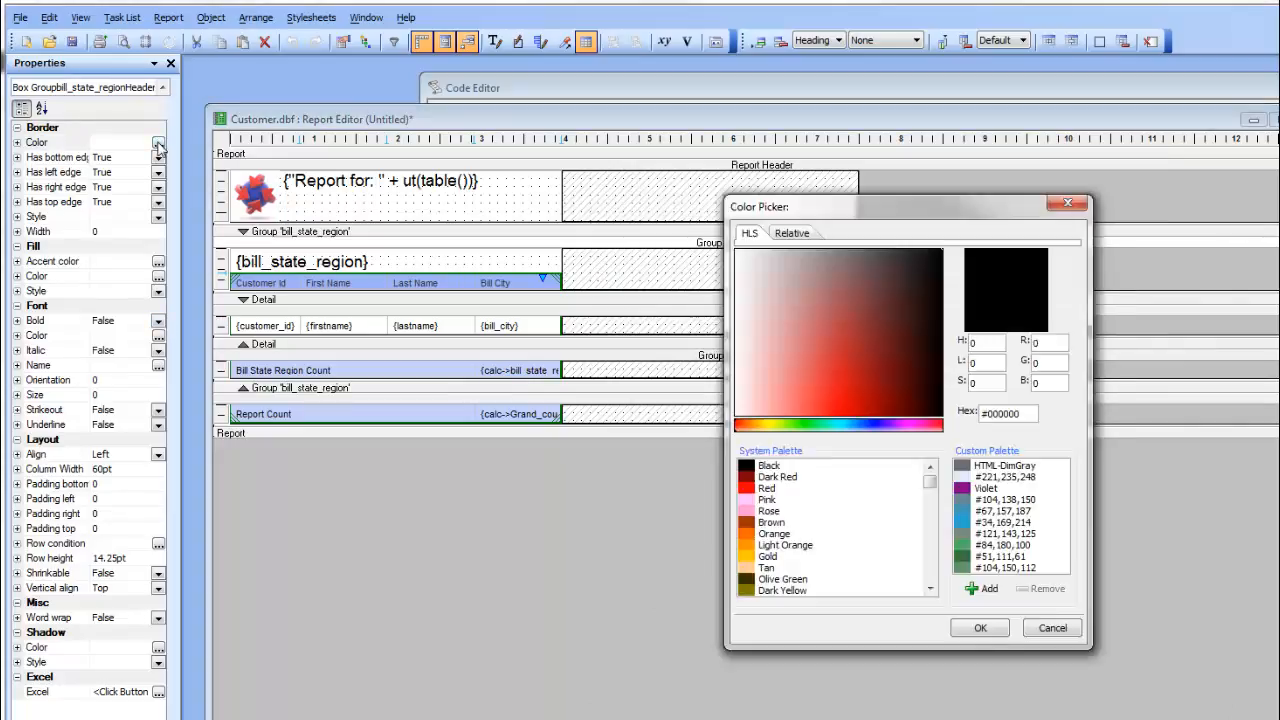
{"action": "left_click", "coordinate": [845, 395]}
{"action": "left_click", "coordinate": [981, 626]}
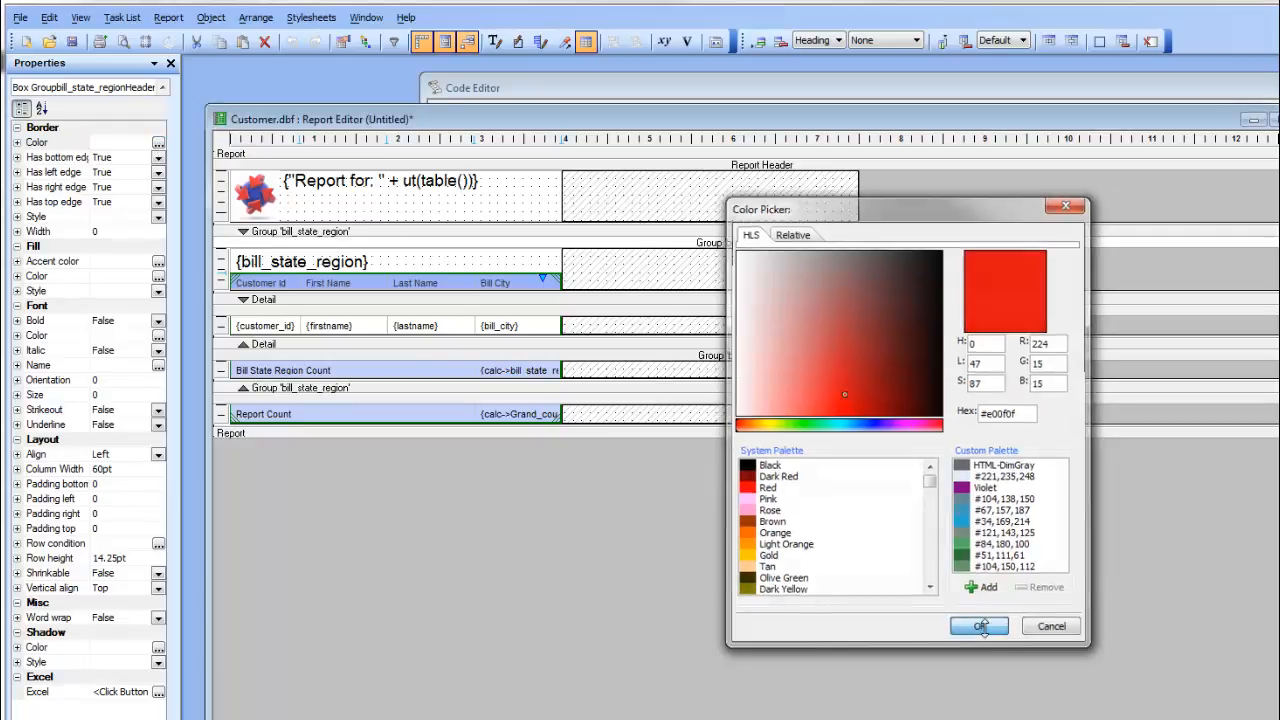
{"action": "left_click", "coordinate": [121, 45]}
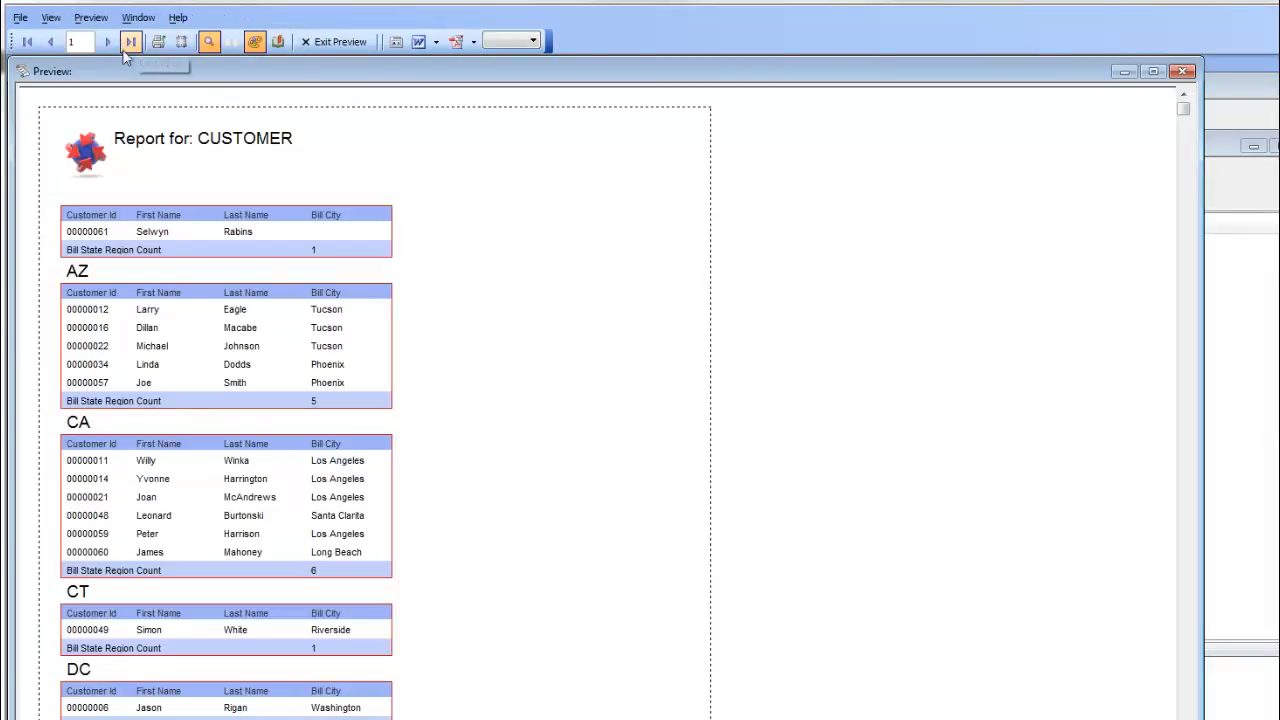
{"action": "left_click", "coordinate": [331, 45]}
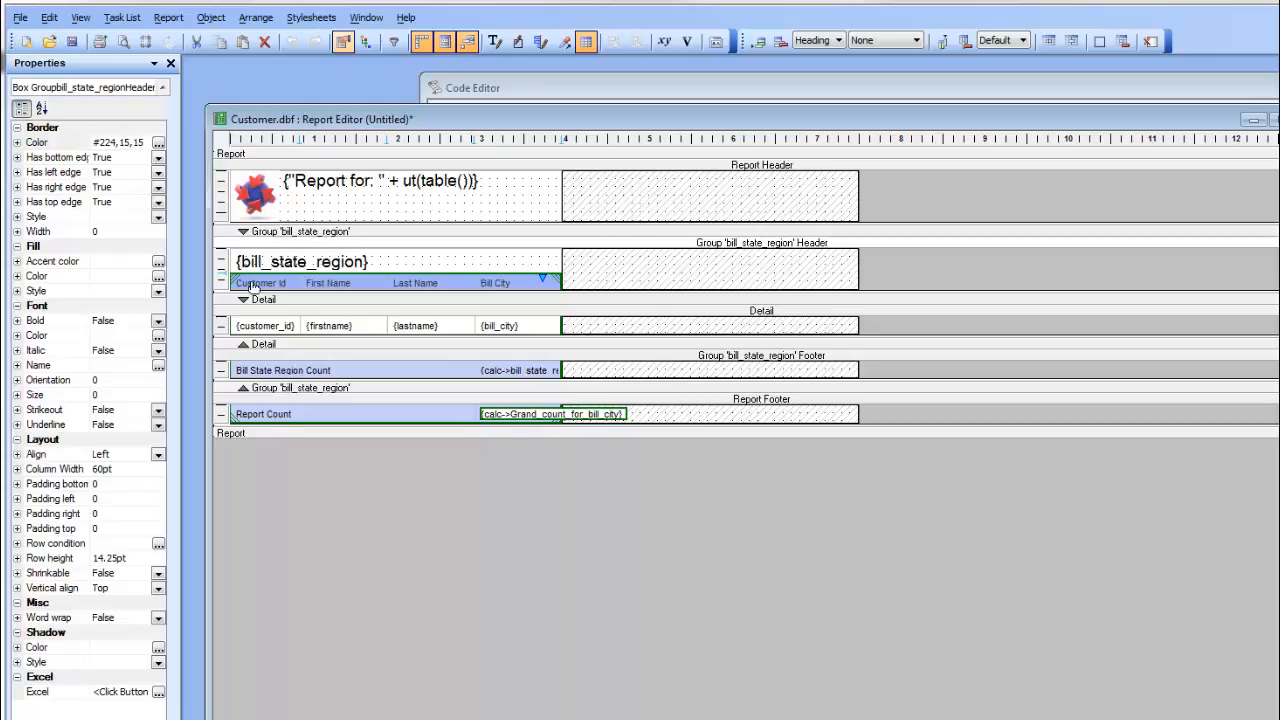
Step: Apply the Minimal style sheet to the report and check it in the preview
{"action": "left_click", "coordinate": [309, 20]}
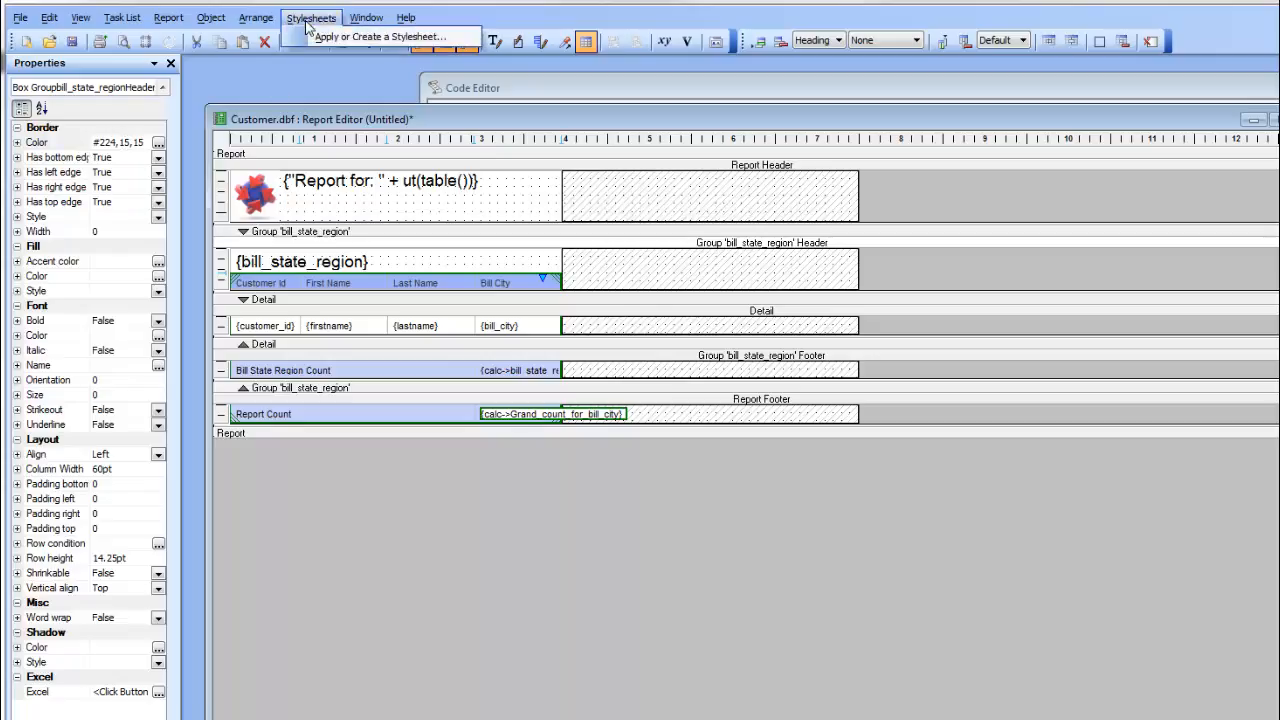
{"action": "left_click", "coordinate": [380, 36]}
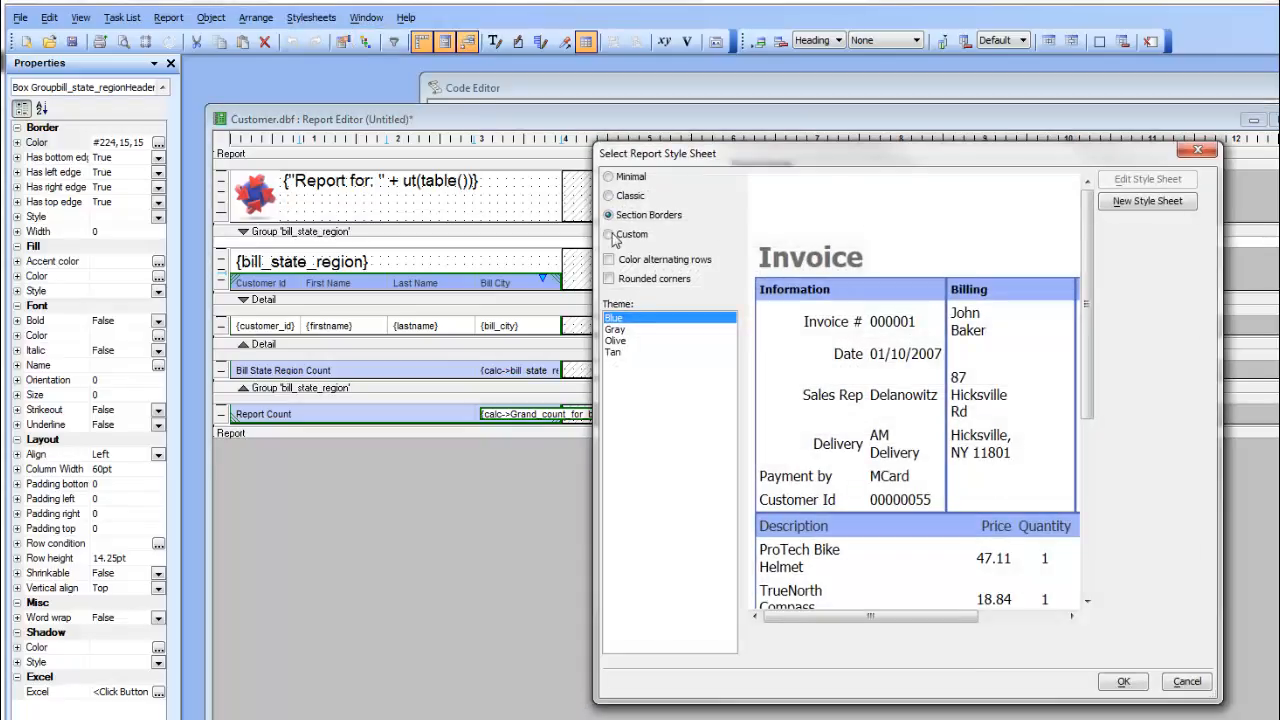
{"action": "left_click", "coordinate": [628, 177]}
{"action": "left_click", "coordinate": [1122, 683]}
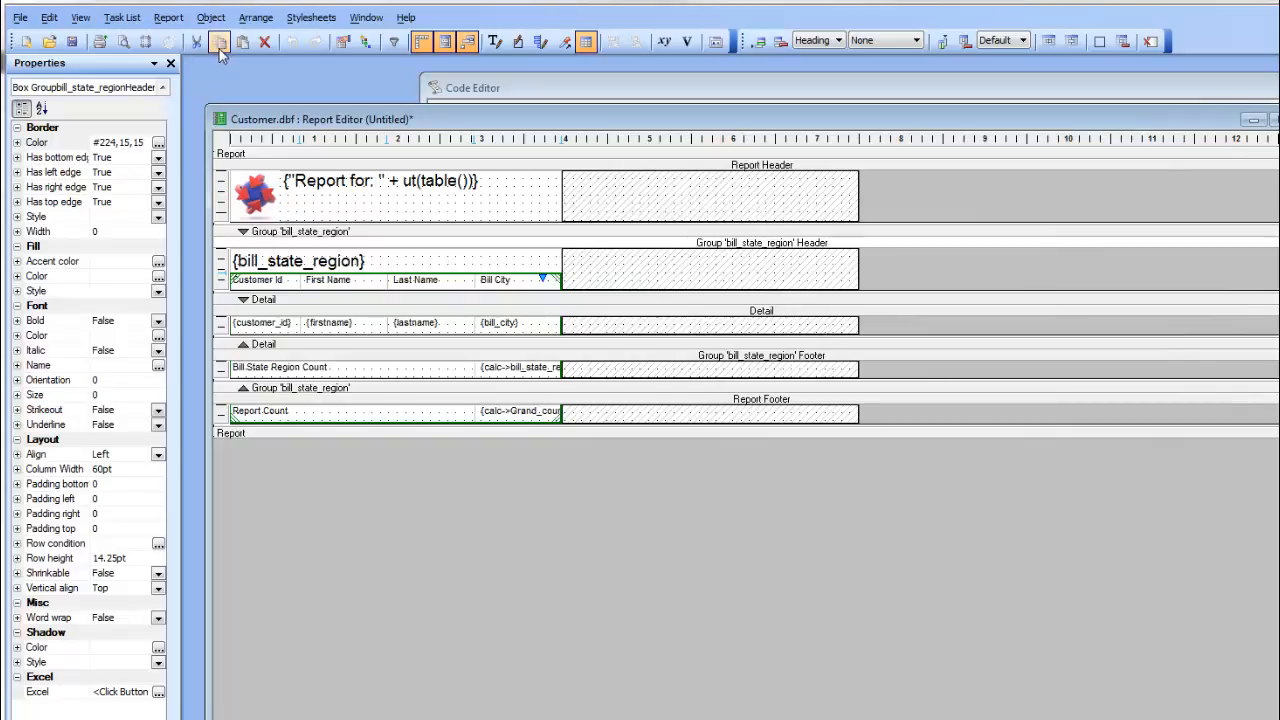
{"action": "left_click", "coordinate": [145, 41]}
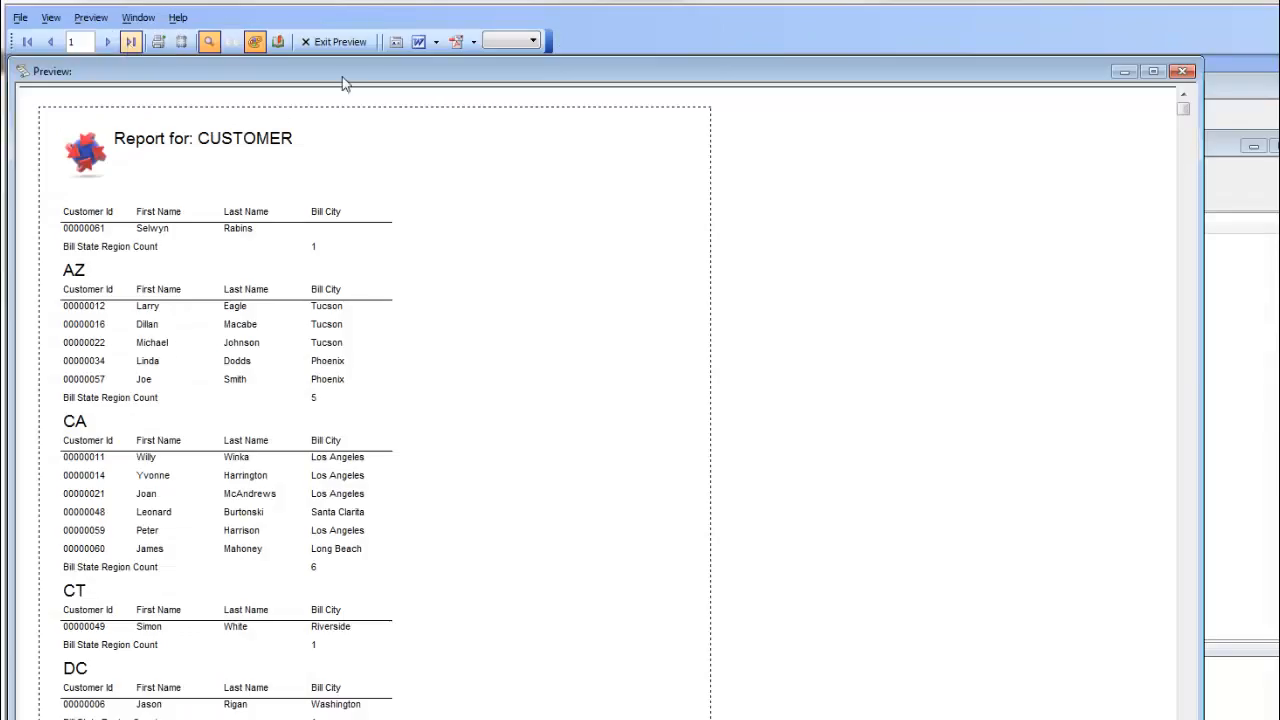
{"action": "left_click", "coordinate": [340, 42]}
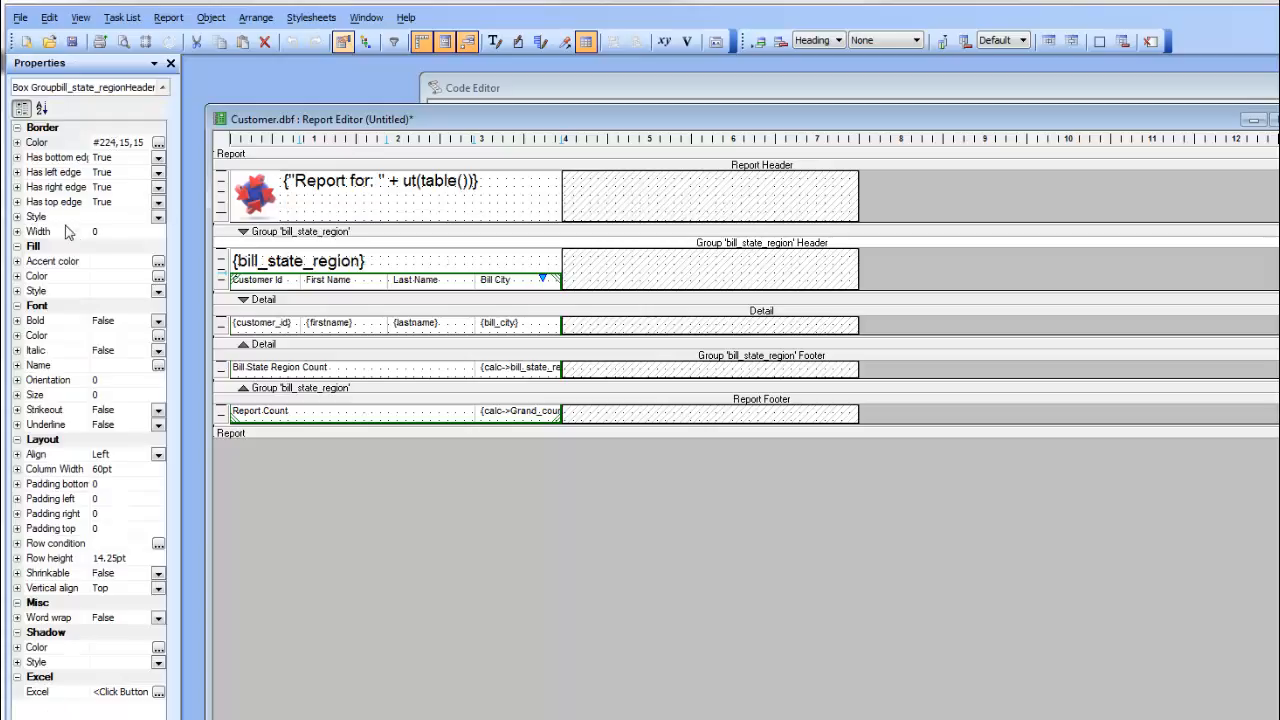
Step: Give the group box a Large-Rounded-Single line border with a width of 2, and check it in the preview
{"action": "left_click", "coordinate": [157, 218]}
{"action": "left_click_drag", "start_coordinate": [158, 238], "coordinate": [160, 280]}
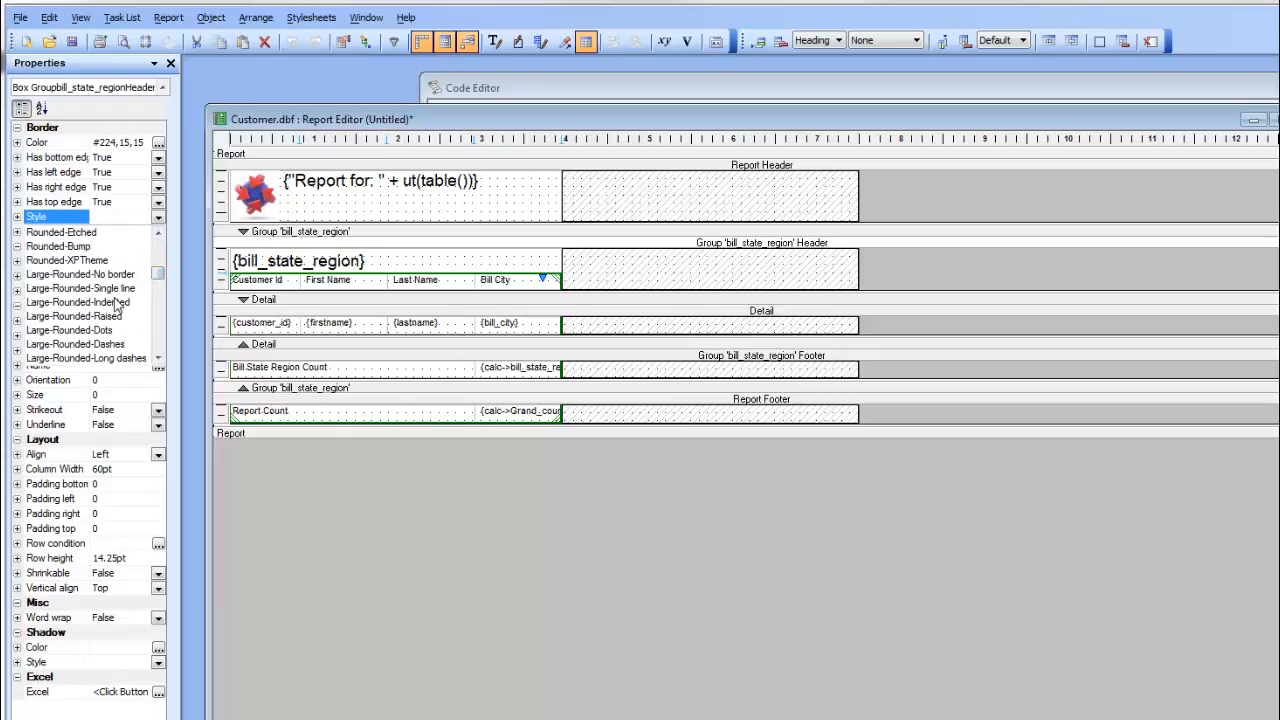
{"action": "left_click", "coordinate": [118, 289]}
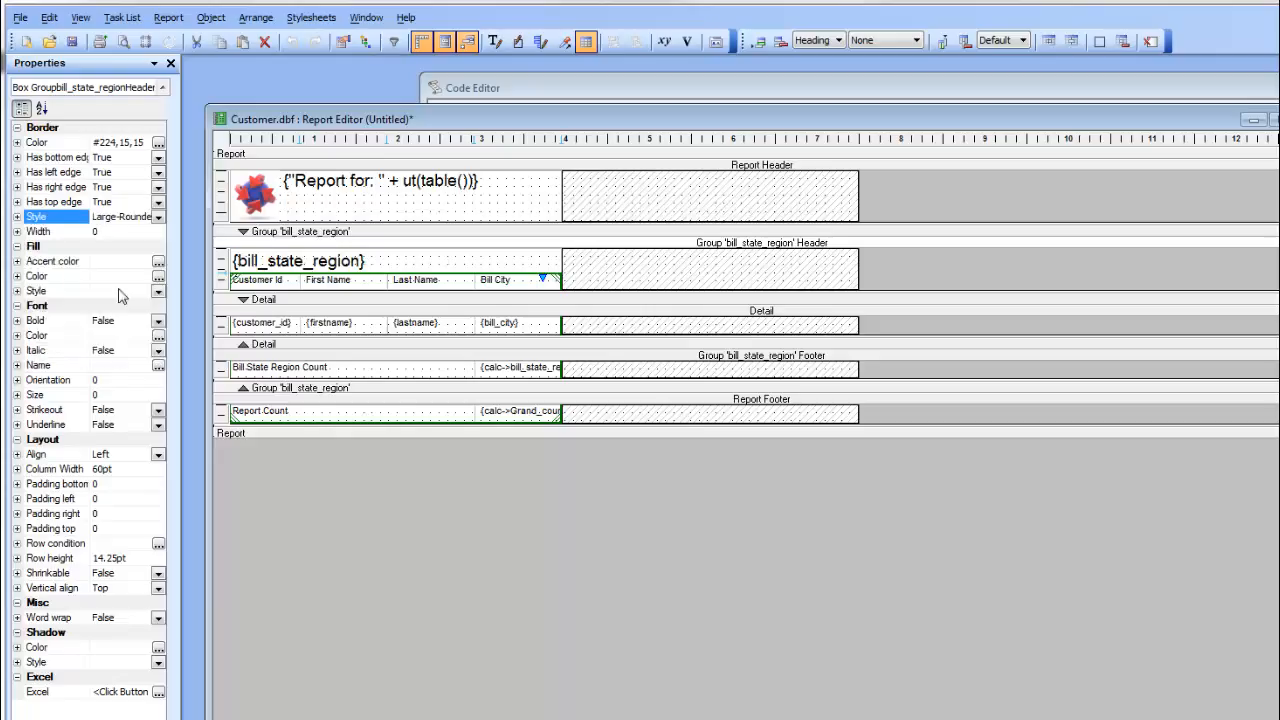
{"action": "left_click", "coordinate": [114, 234]}
{"action": "type", "text": "2"}
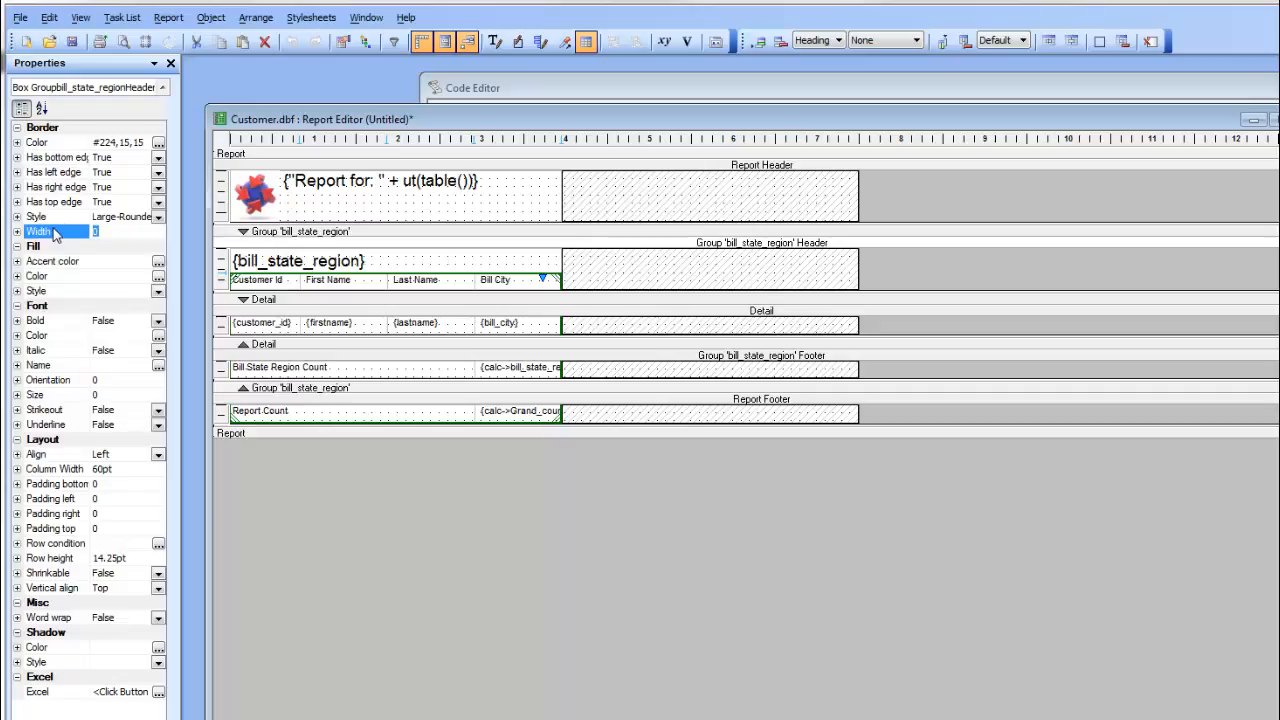
{"action": "key", "text": "Return"}
{"action": "left_click", "coordinate": [355, 284]}
{"action": "left_click", "coordinate": [355, 285]}
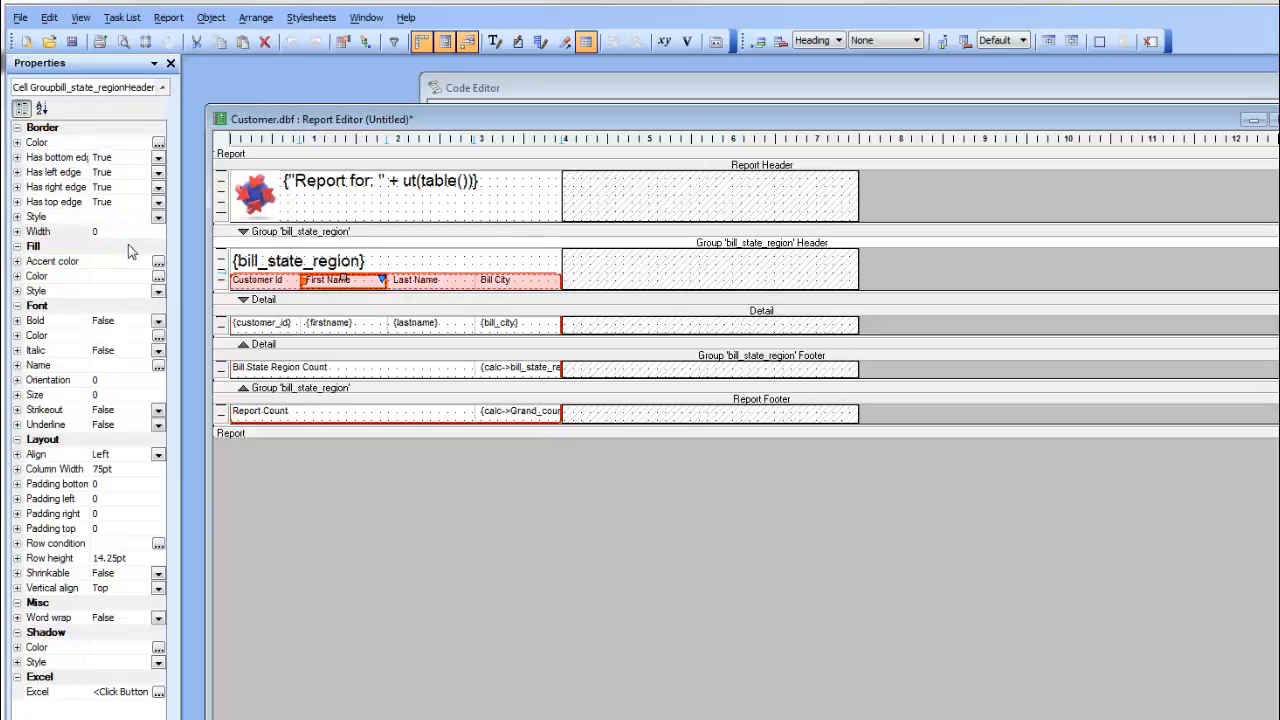
{"action": "left_click", "coordinate": [124, 43]}
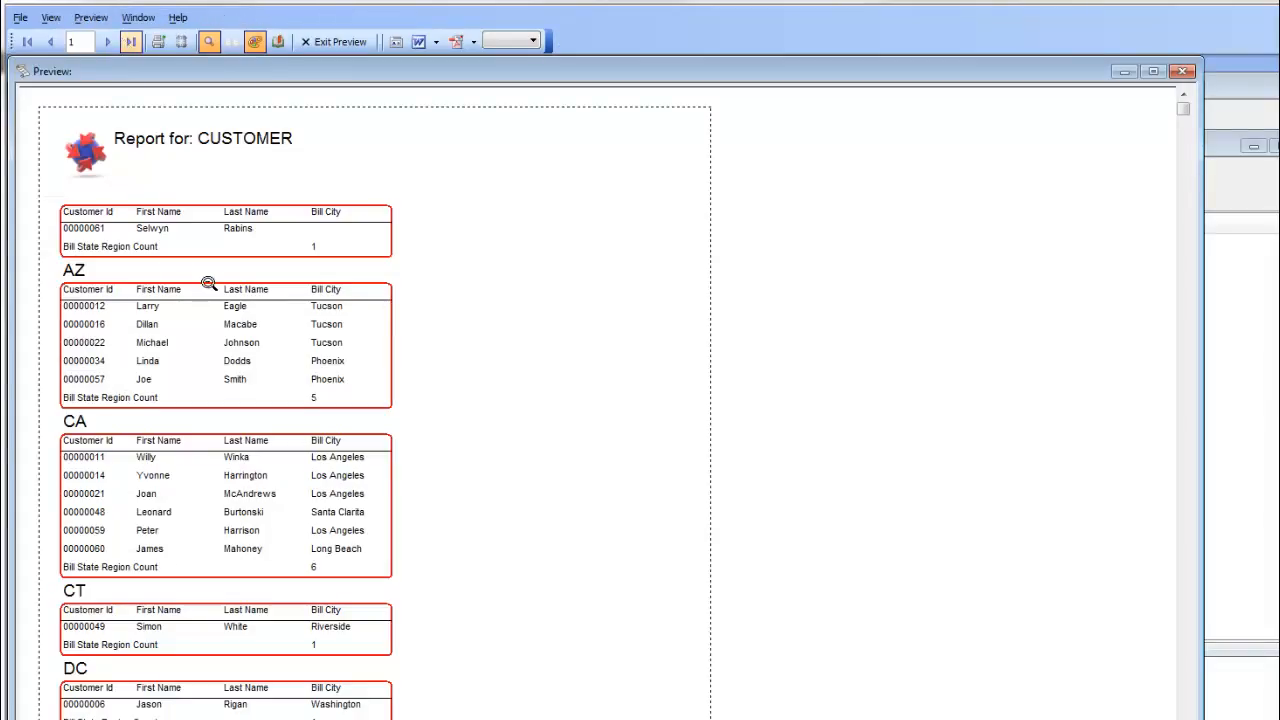
{"action": "left_click", "coordinate": [340, 42]}
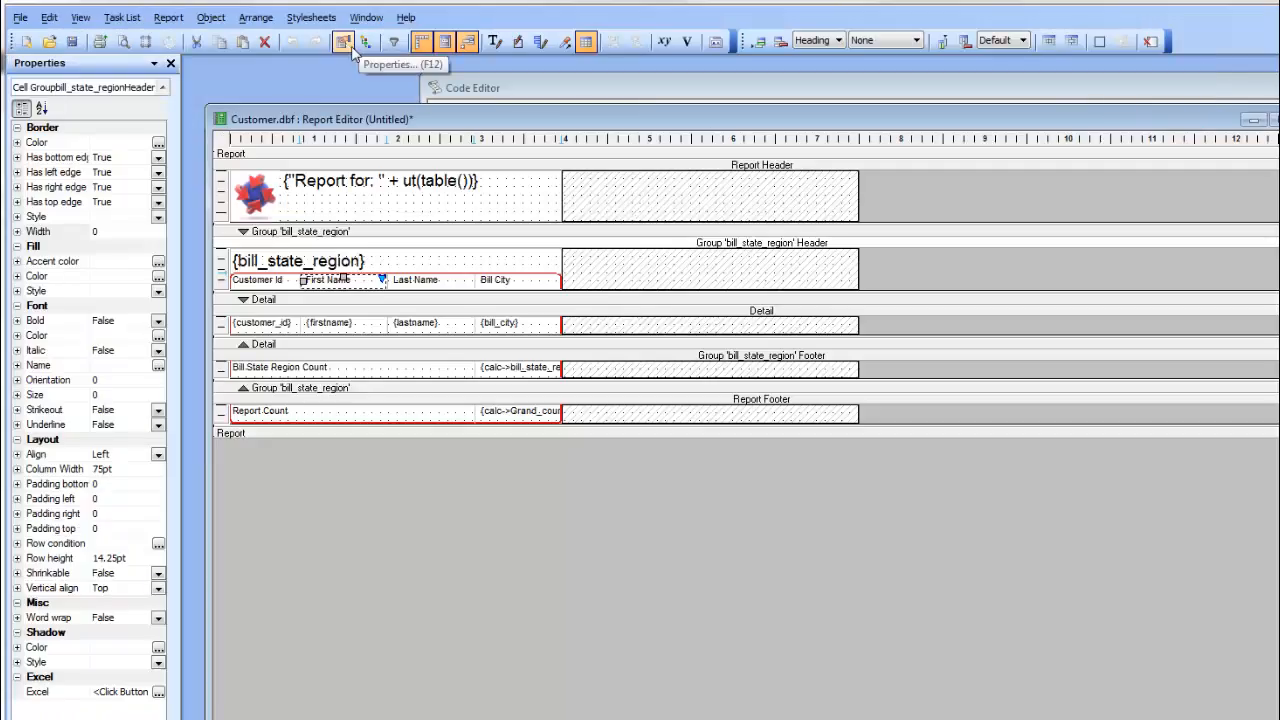
Step: Delete the red rounded box that encloses the bill_state_region group and check the report in the preview
{"action": "left_click", "coordinate": [254, 287]}
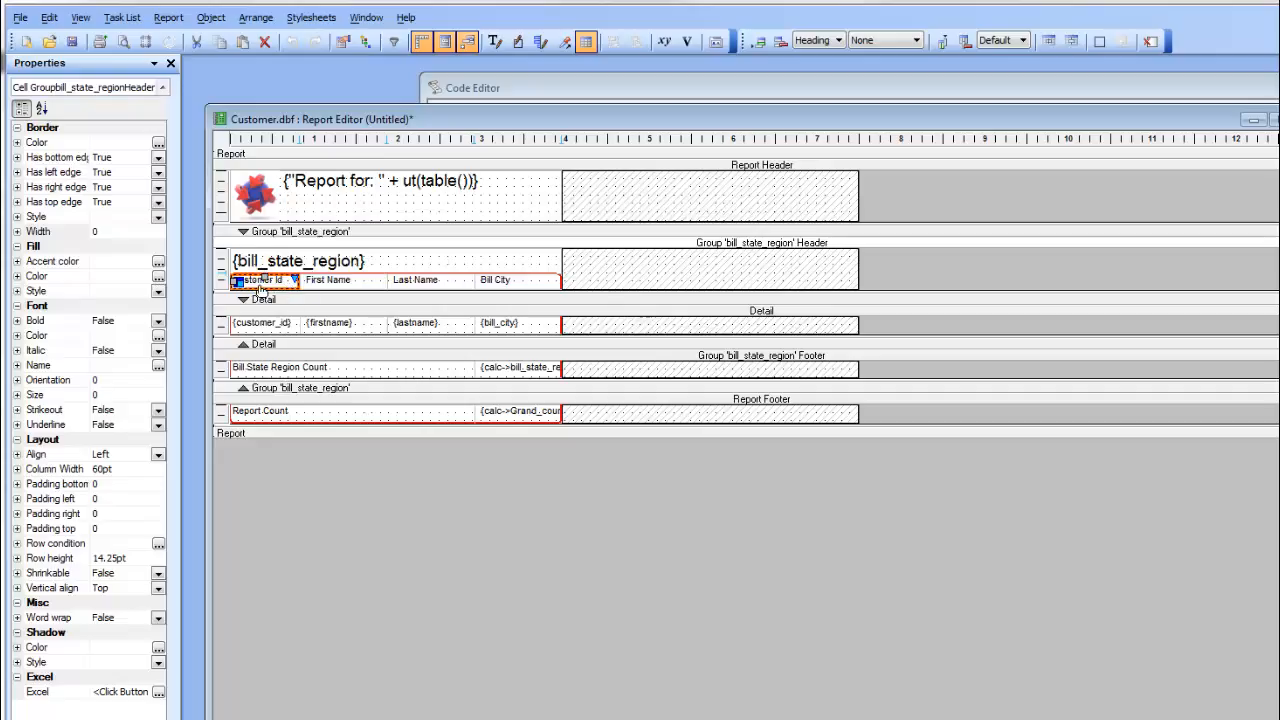
{"action": "left_click", "coordinate": [257, 285]}
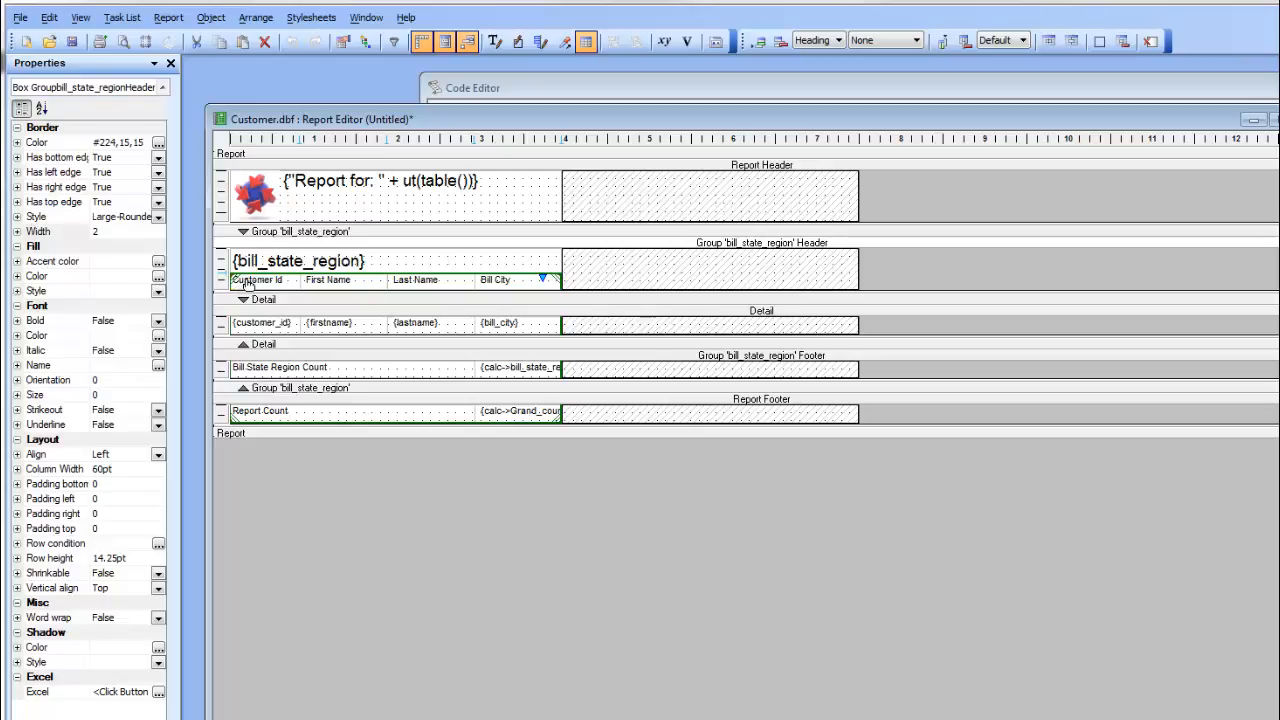
{"action": "left_click", "coordinate": [346, 287]}
{"action": "left_click", "coordinate": [266, 284]}
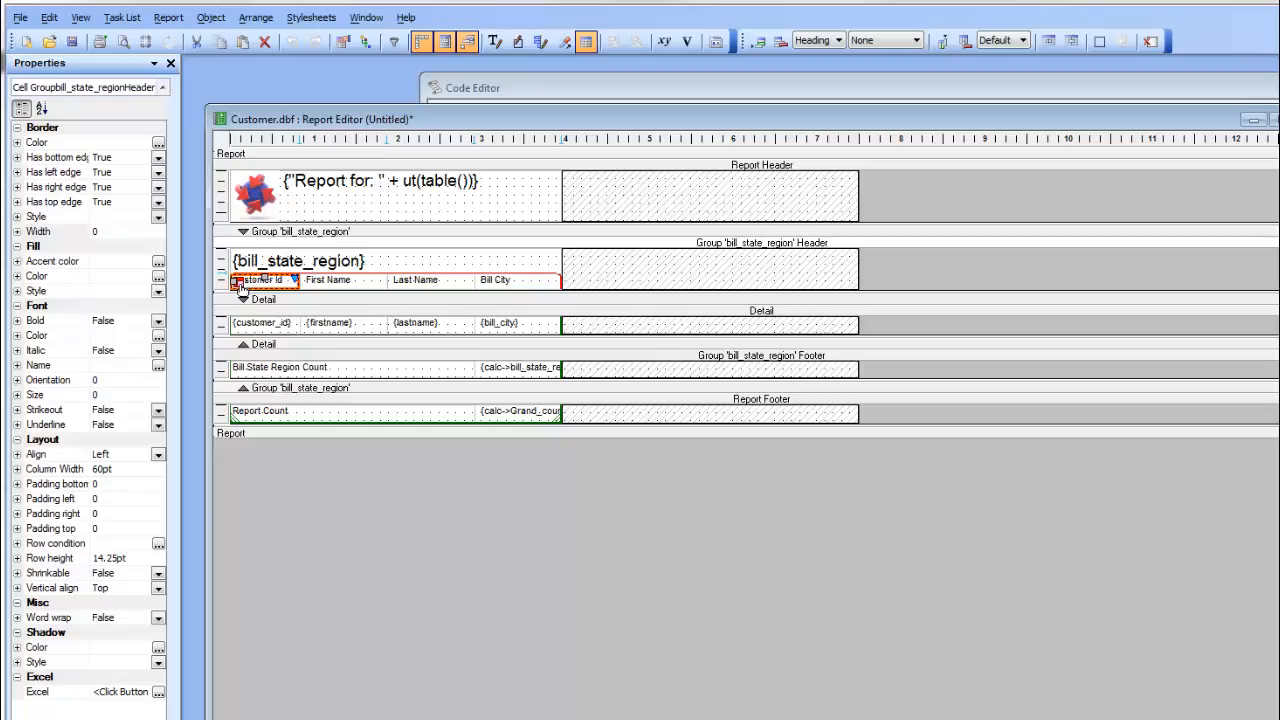
{"action": "left_click", "coordinate": [241, 288]}
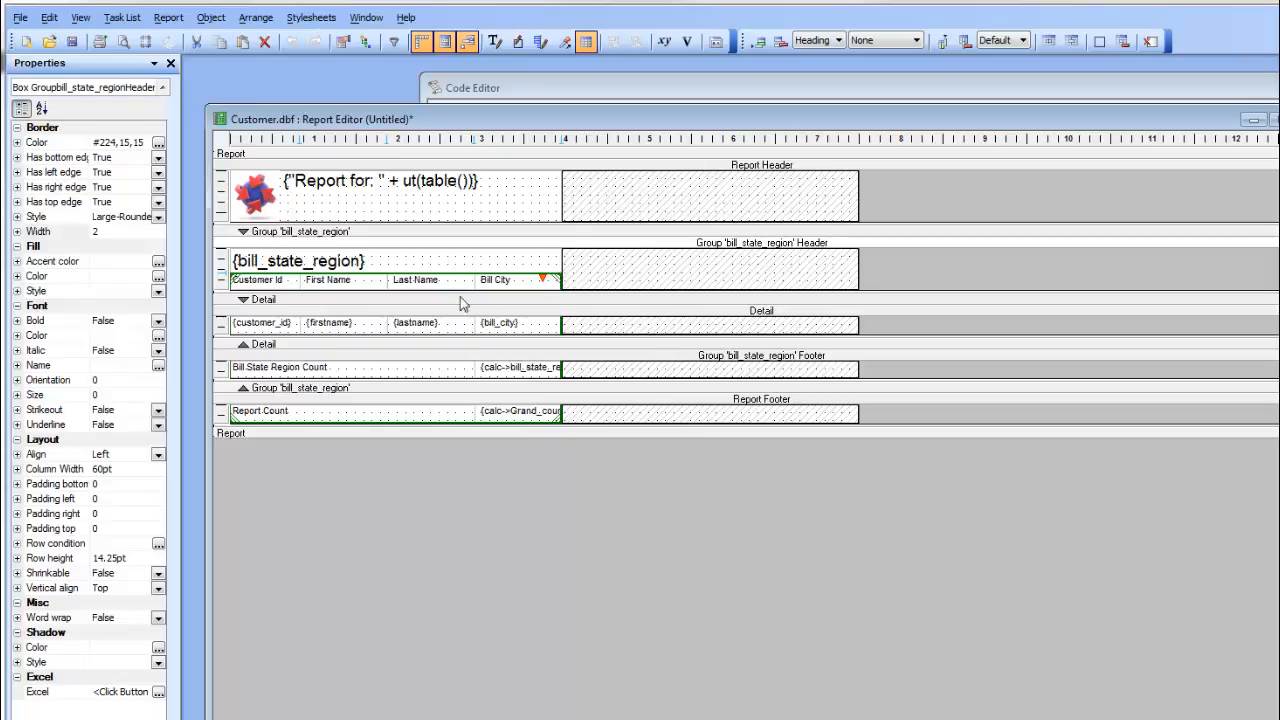
{"action": "left_click", "coordinate": [544, 281]}
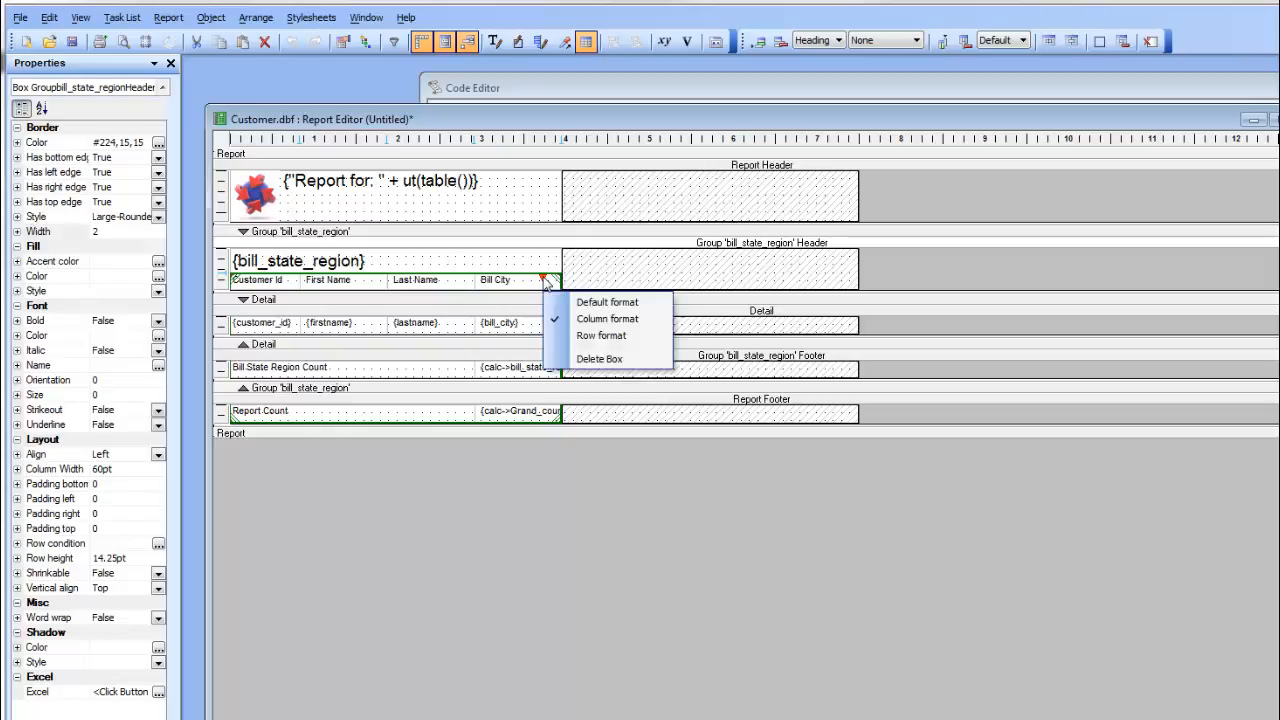
{"action": "left_click", "coordinate": [599, 359]}
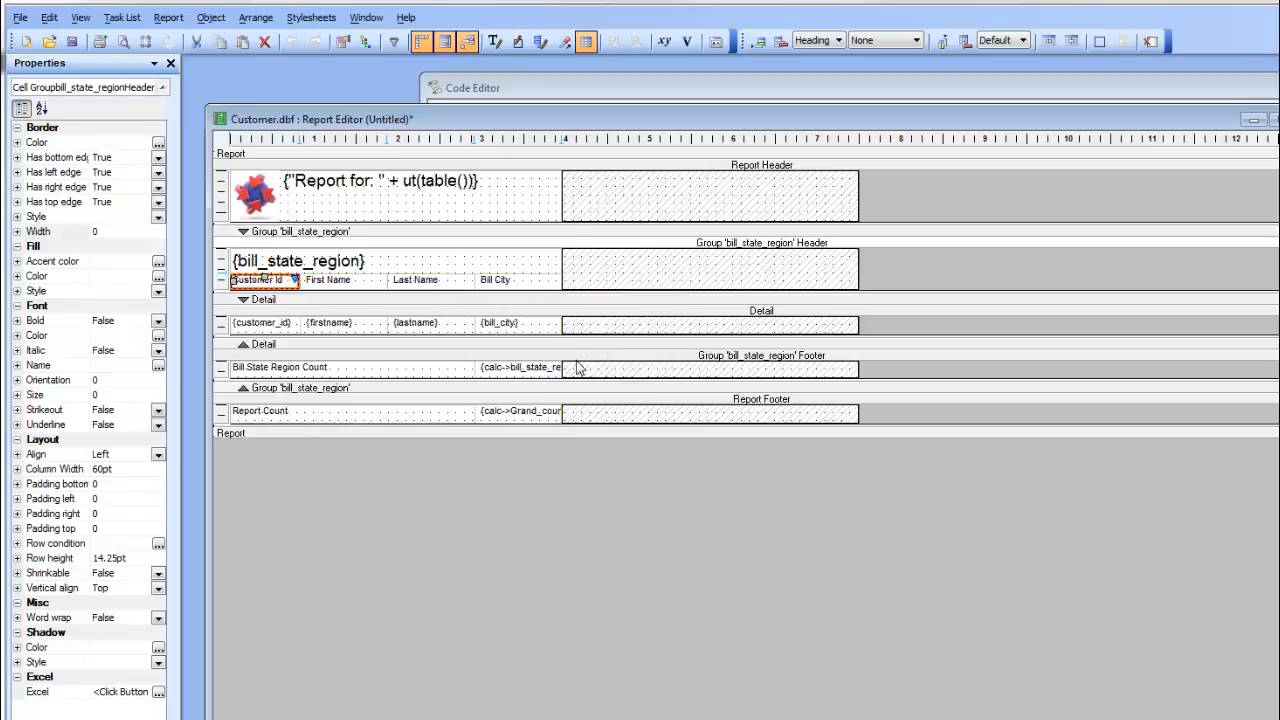
{"action": "left_click", "coordinate": [123, 44]}
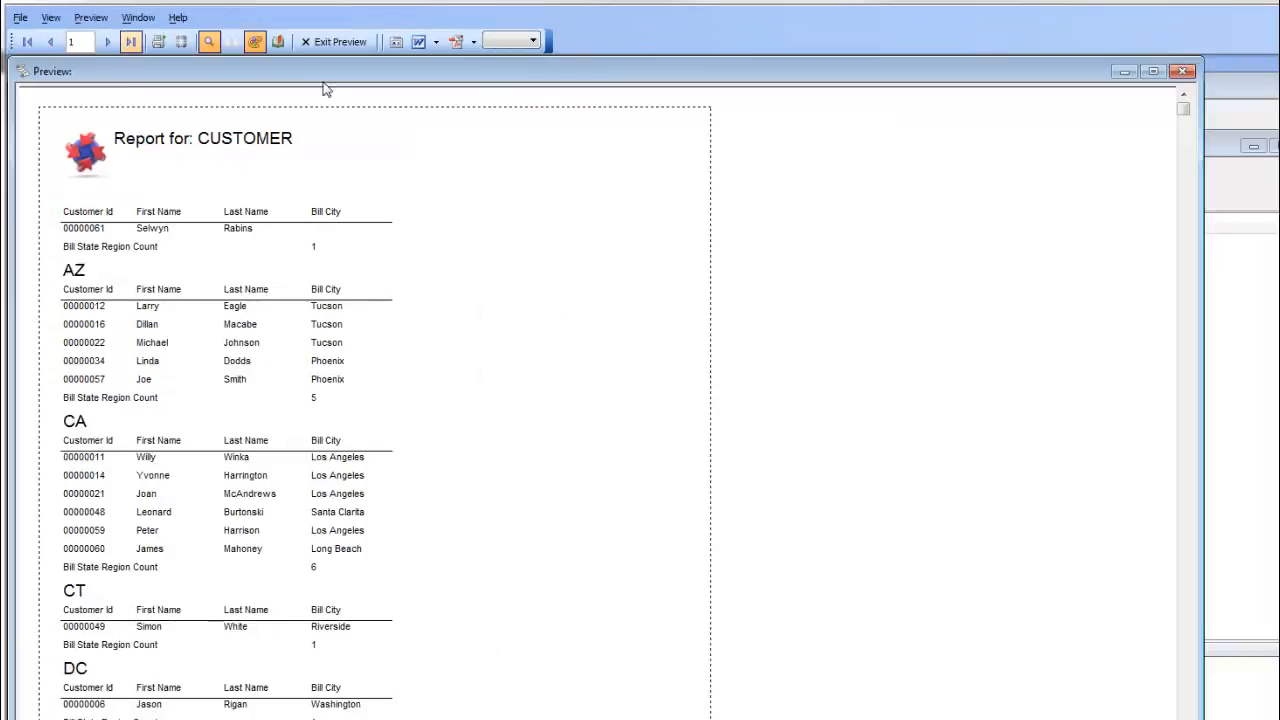
{"action": "left_click", "coordinate": [340, 44]}
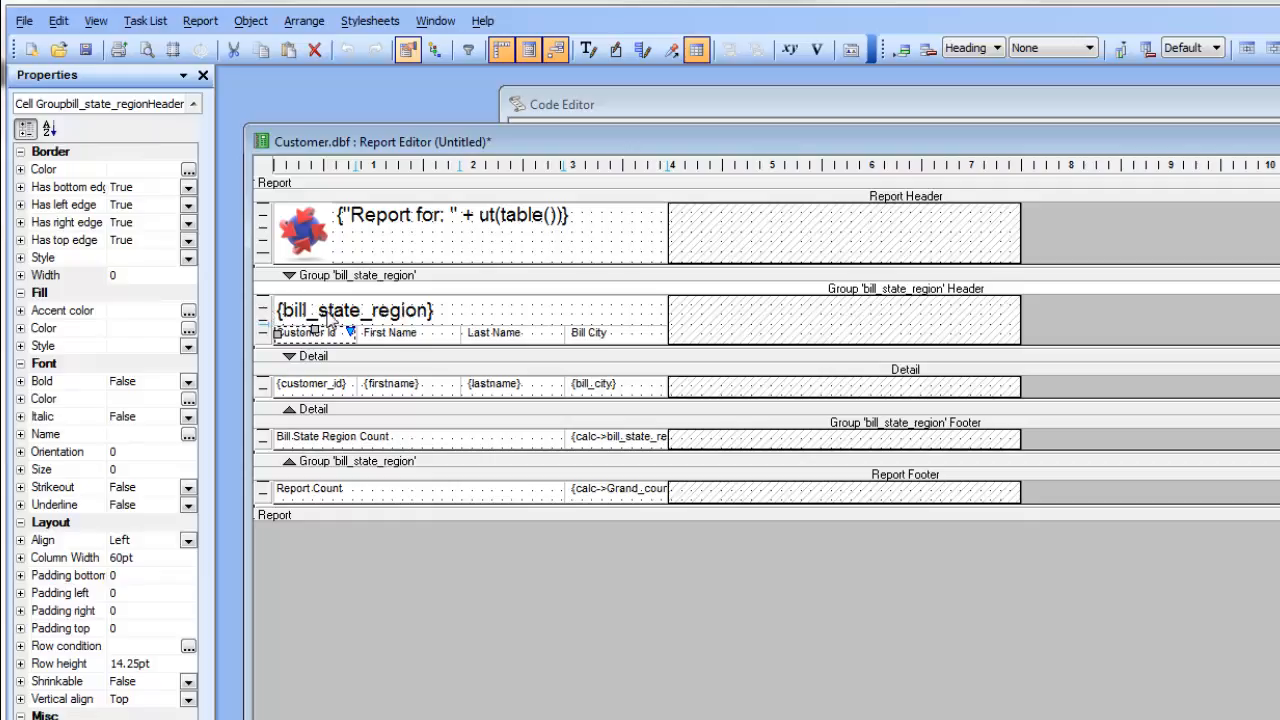
Step: Insert an empty row before the {bill_state_region} row in the group header
{"action": "left_click", "coordinate": [263, 314]}
{"action": "right_click", "coordinate": [263, 314]}
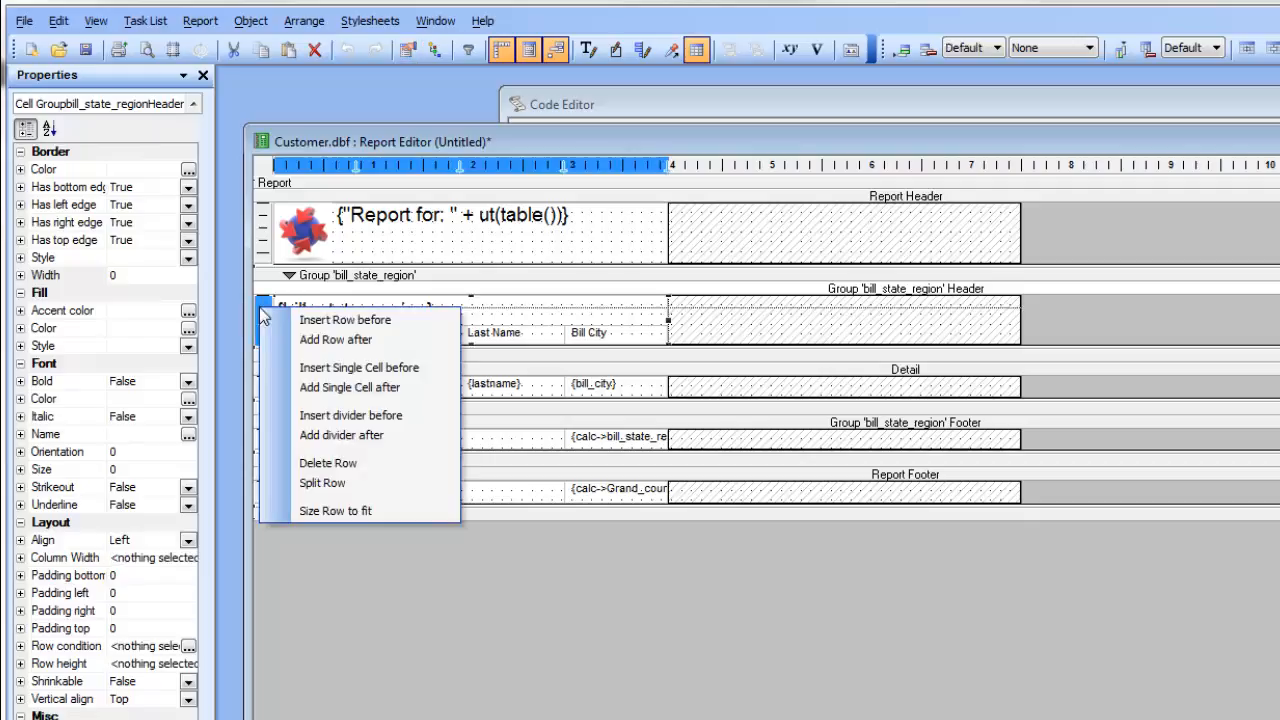
{"action": "left_click", "coordinate": [327, 321]}
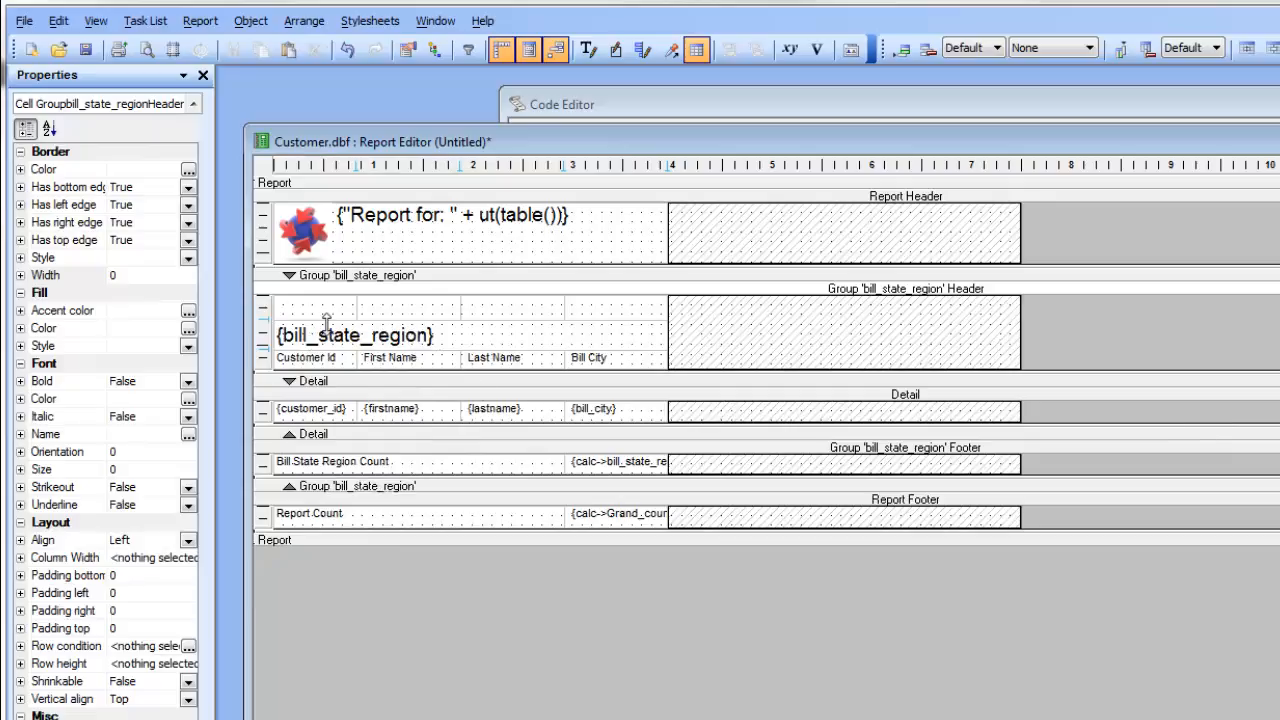
Step: Save the report under the name demoreprot2
{"action": "left_click", "coordinate": [86, 49]}
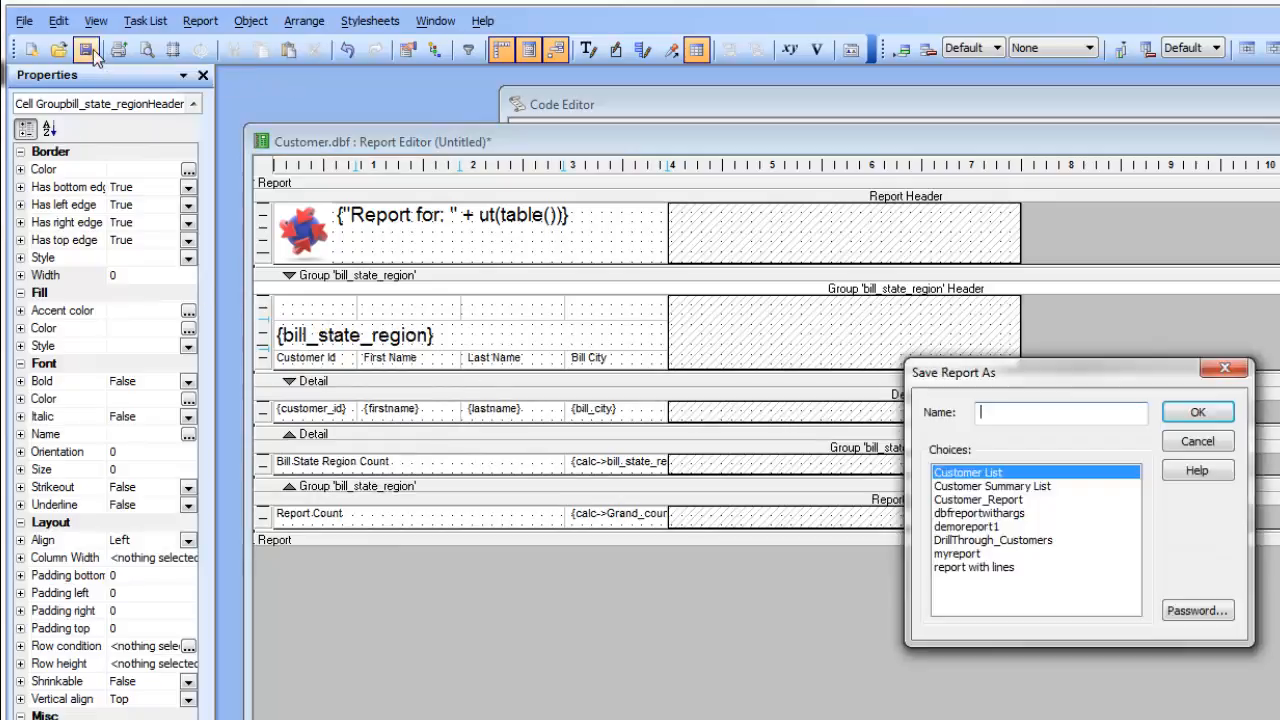
{"action": "type", "text": "demoreprot"}
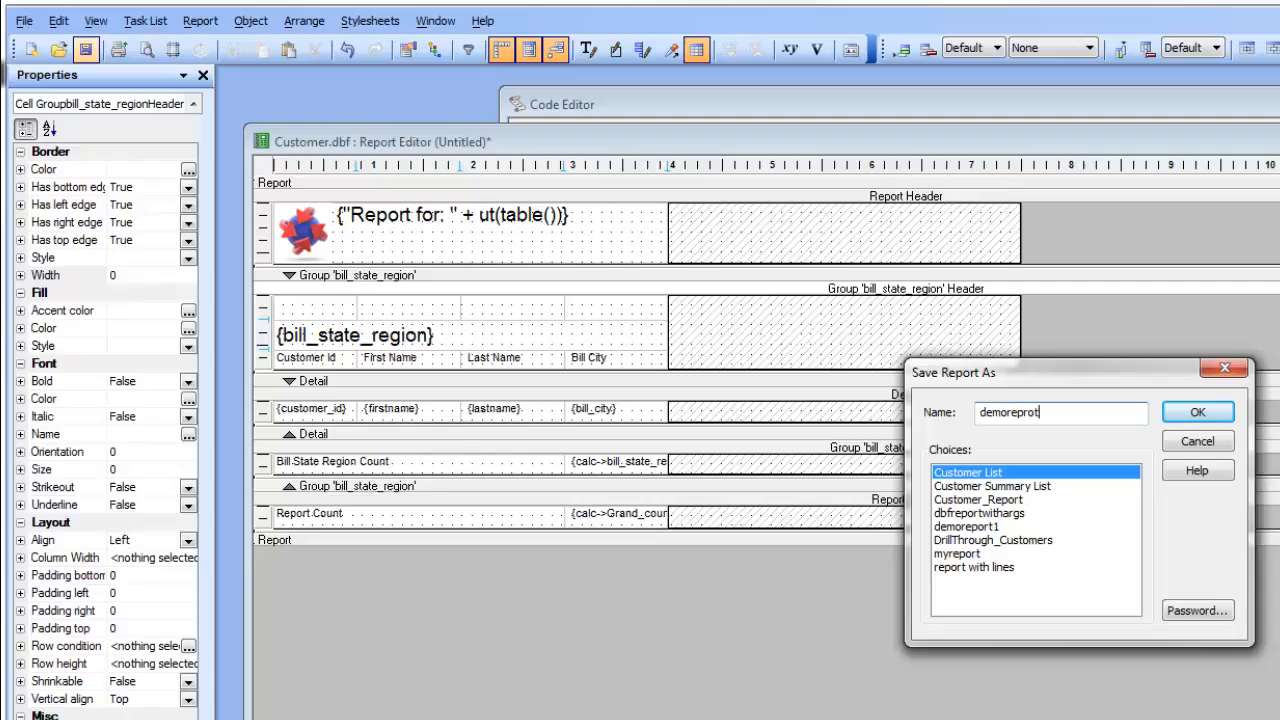
{"action": "type", "text": "2"}
{"action": "key", "text": "Return"}
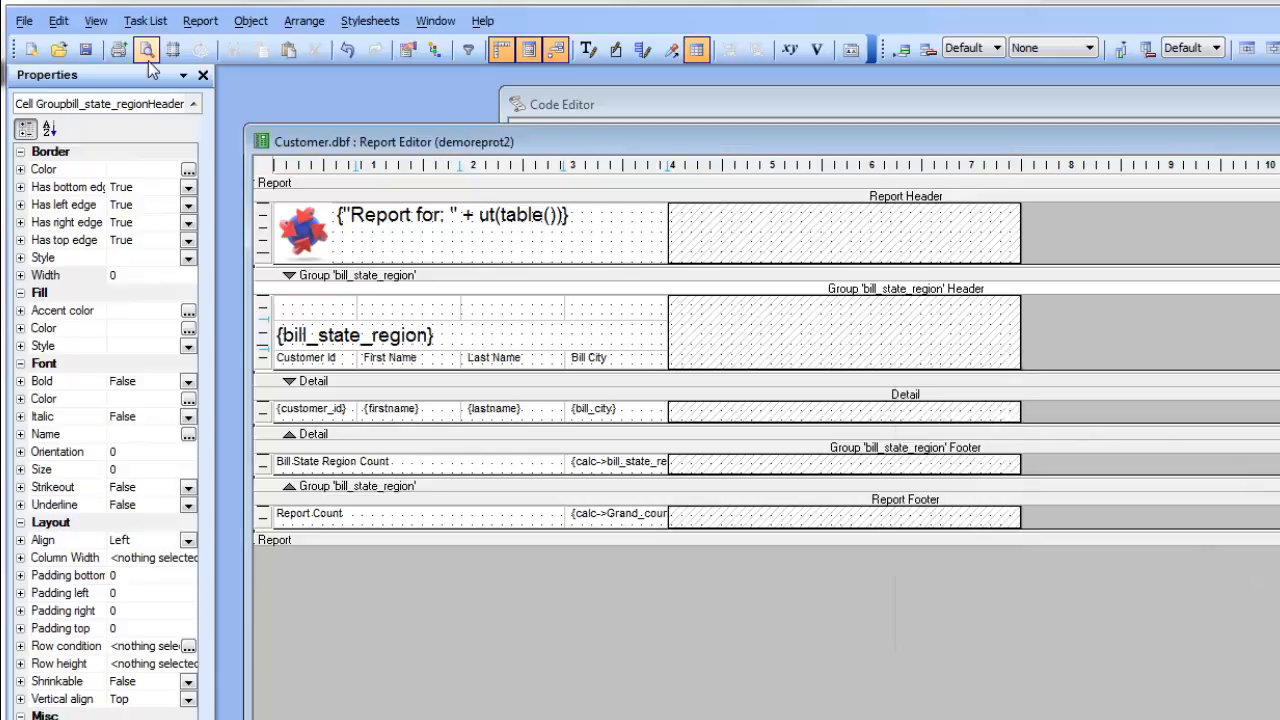
Step: Add a box at the {bill_state_region} cell and stretch it across all four columns down to the Report Count row
{"action": "left_click", "coordinate": [302, 339]}
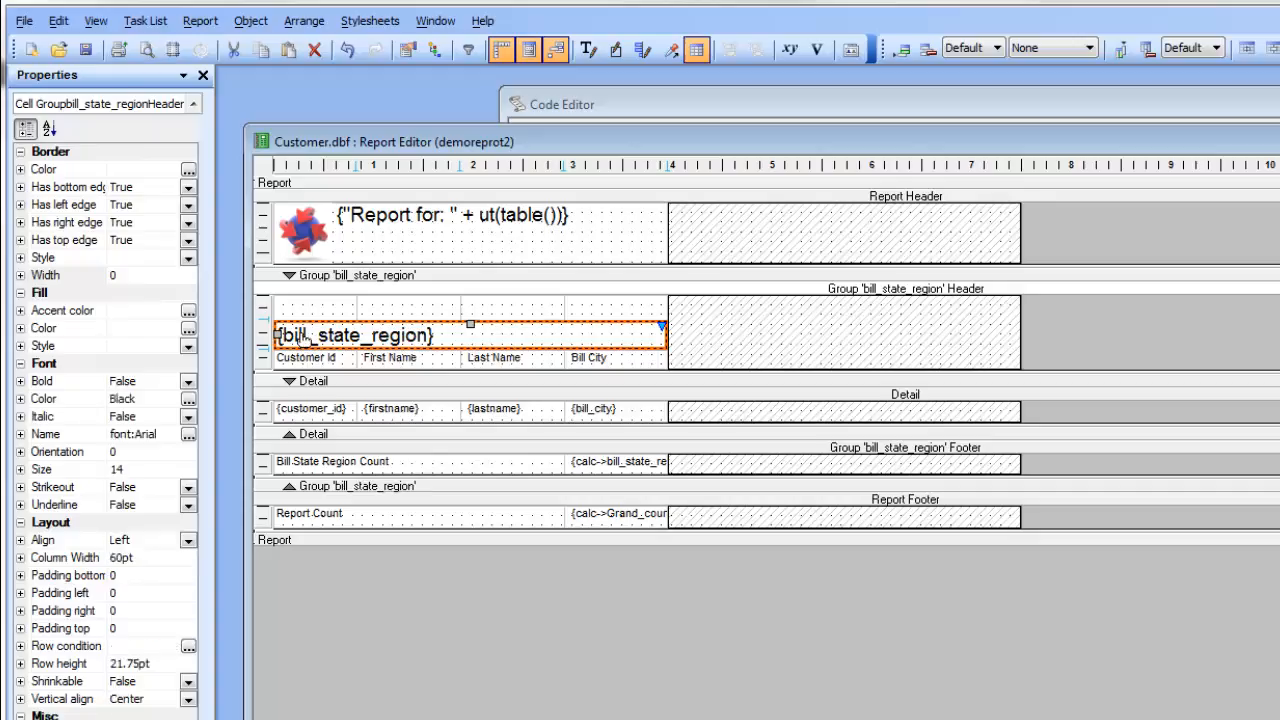
{"action": "right_click", "coordinate": [304, 337]}
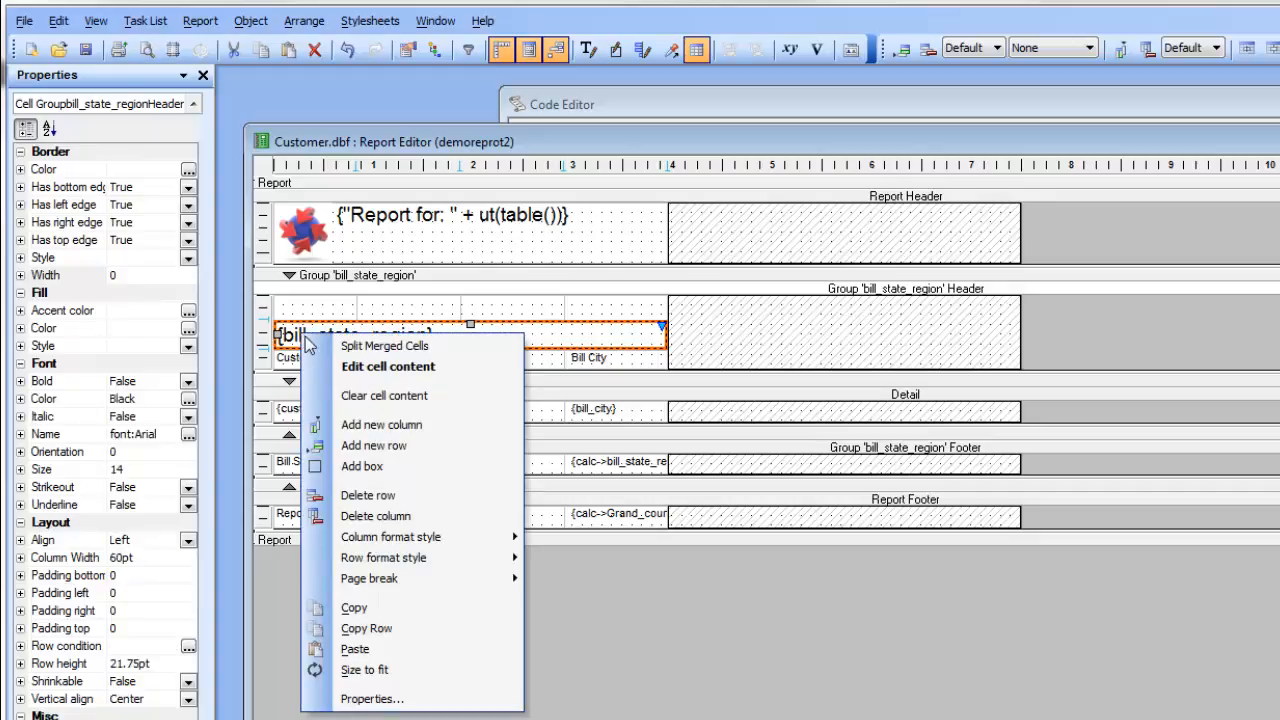
{"action": "left_click", "coordinate": [370, 467]}
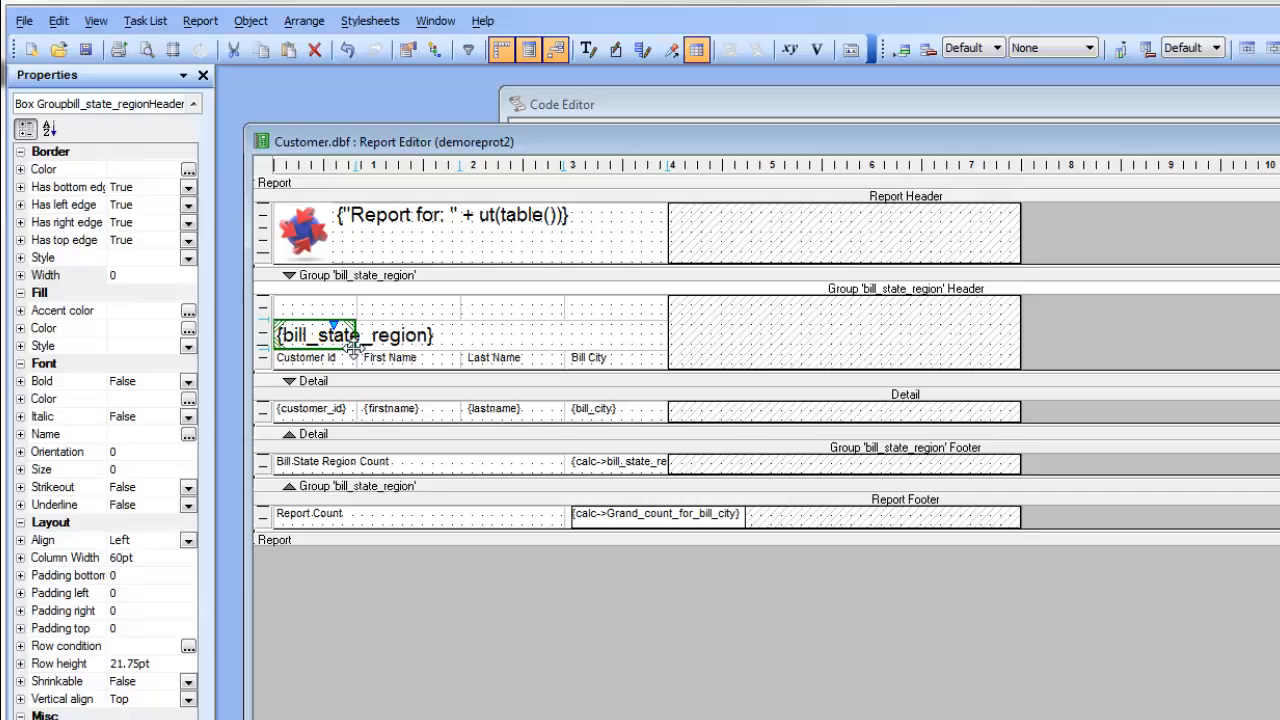
{"action": "left_click_drag", "start_coordinate": [354, 345], "coordinate": [591, 530]}
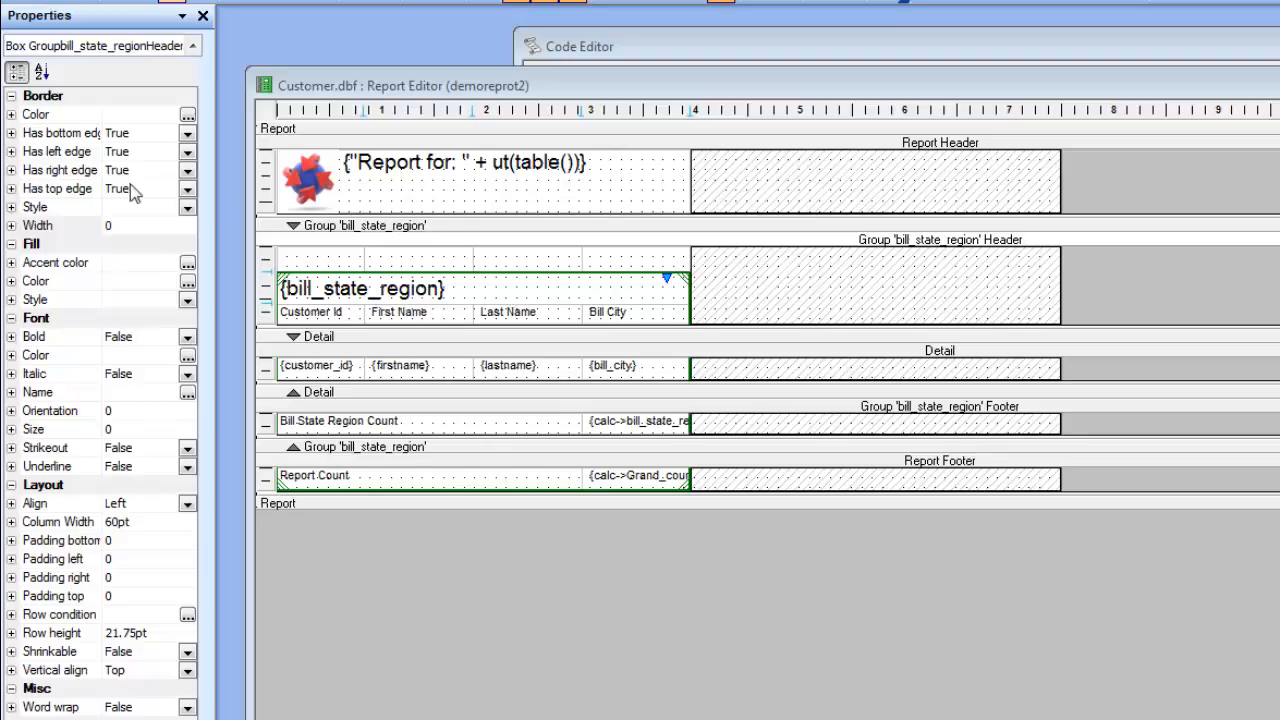
Step: Set the new box's border color to blue (#616ac1)
{"action": "left_click", "coordinate": [186, 118]}
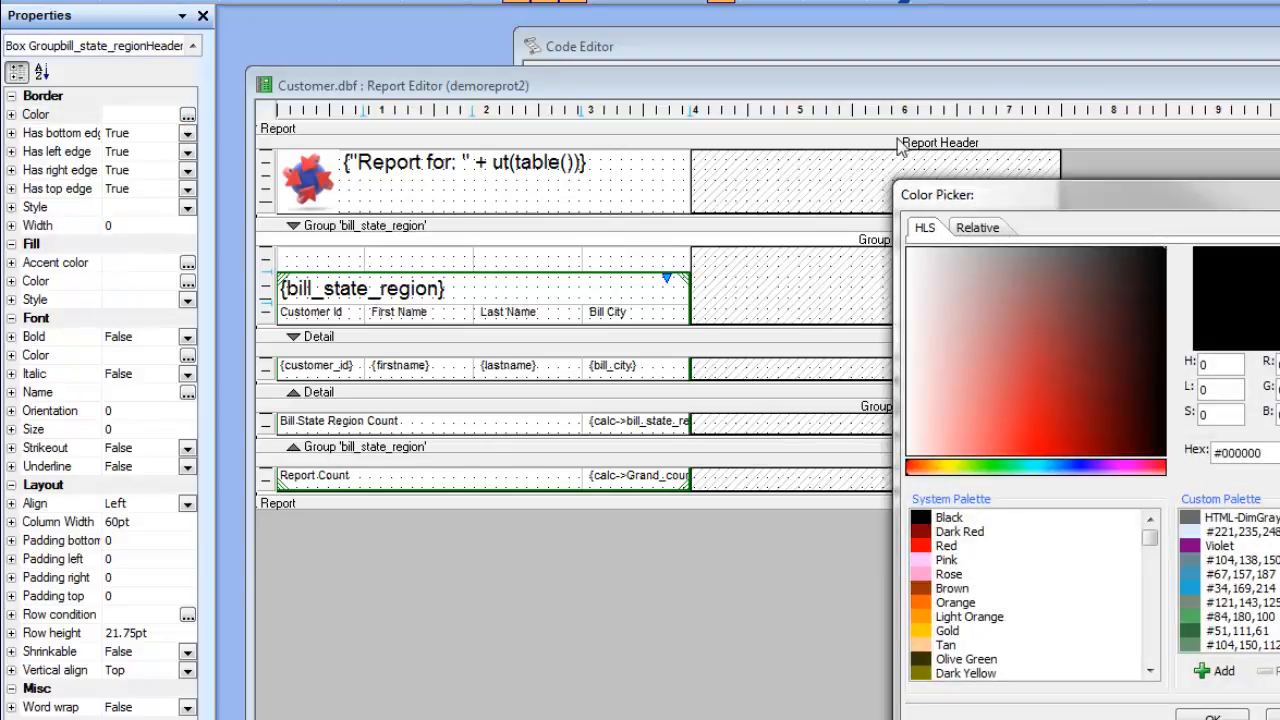
{"action": "left_click_drag", "start_coordinate": [1095, 206], "coordinate": [816, 132]}
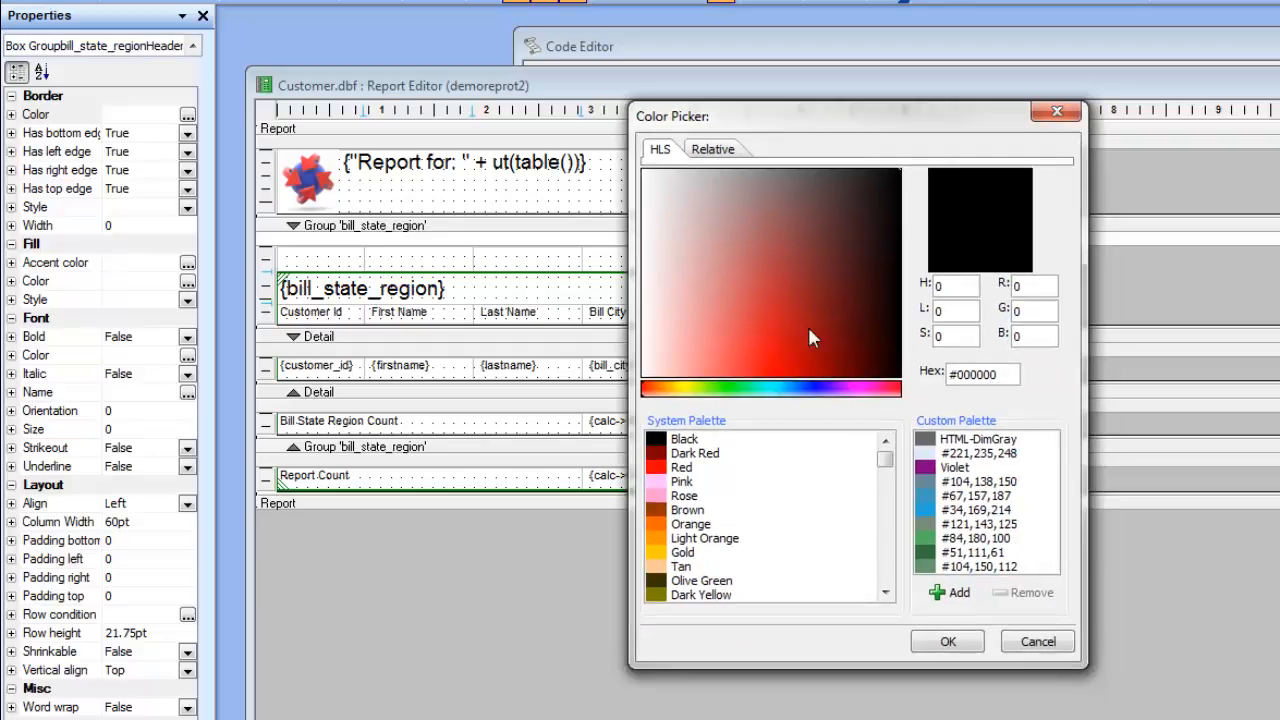
{"action": "left_click", "coordinate": [811, 392]}
{"action": "left_click", "coordinate": [752, 260]}
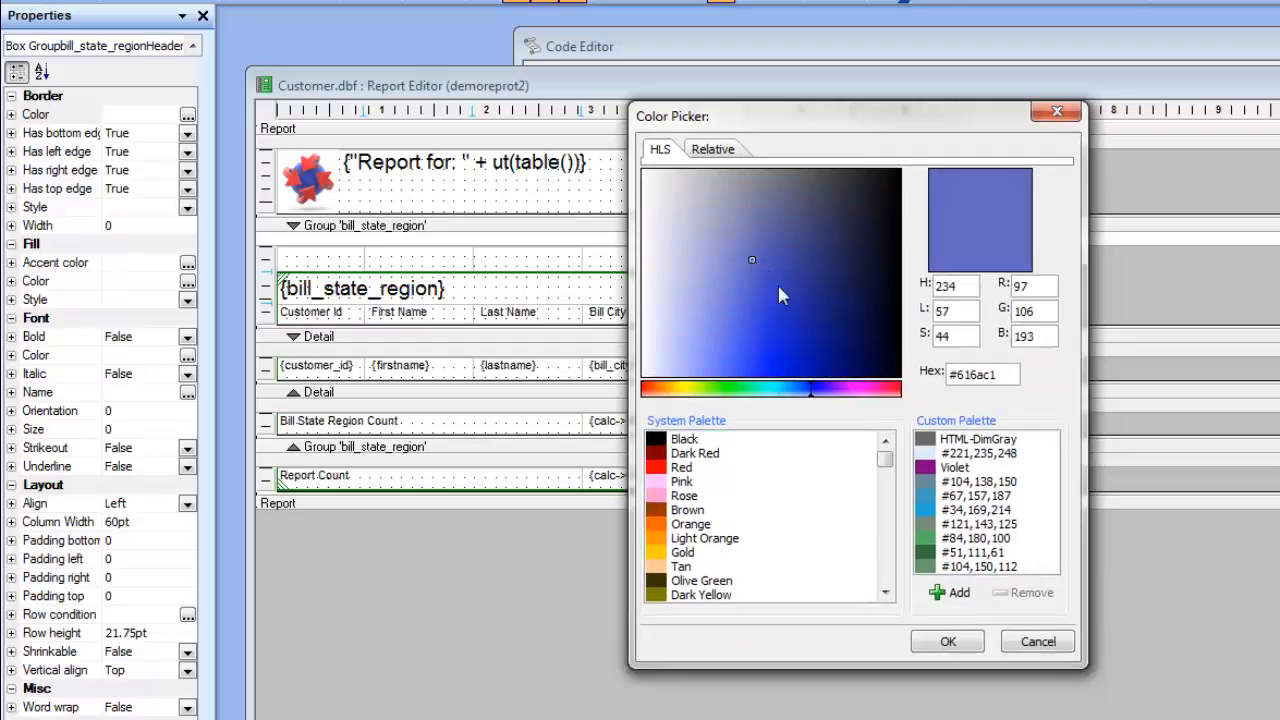
{"action": "left_click", "coordinate": [946, 641]}
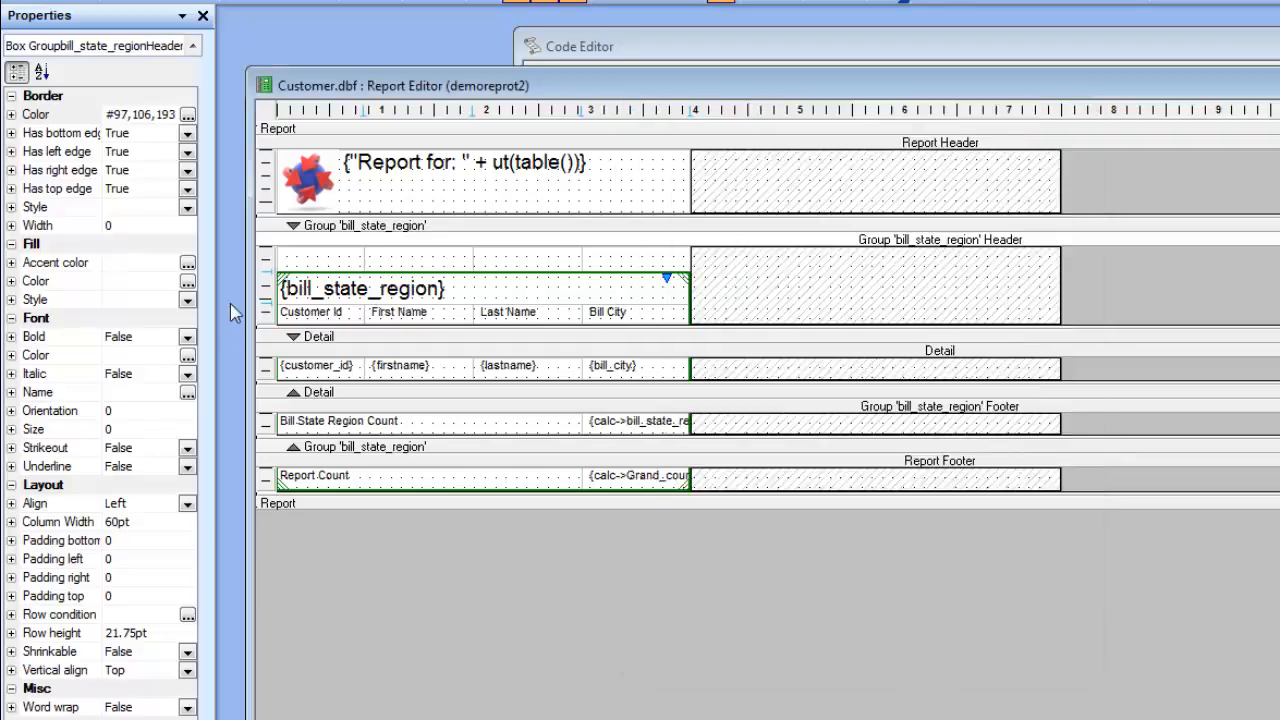
Step: Give the box a Large-Rounded-Single line border with a width of 2, and check it in the preview
{"action": "left_click", "coordinate": [187, 207]}
{"action": "left_click_drag", "start_coordinate": [187, 240], "coordinate": [202, 290]}
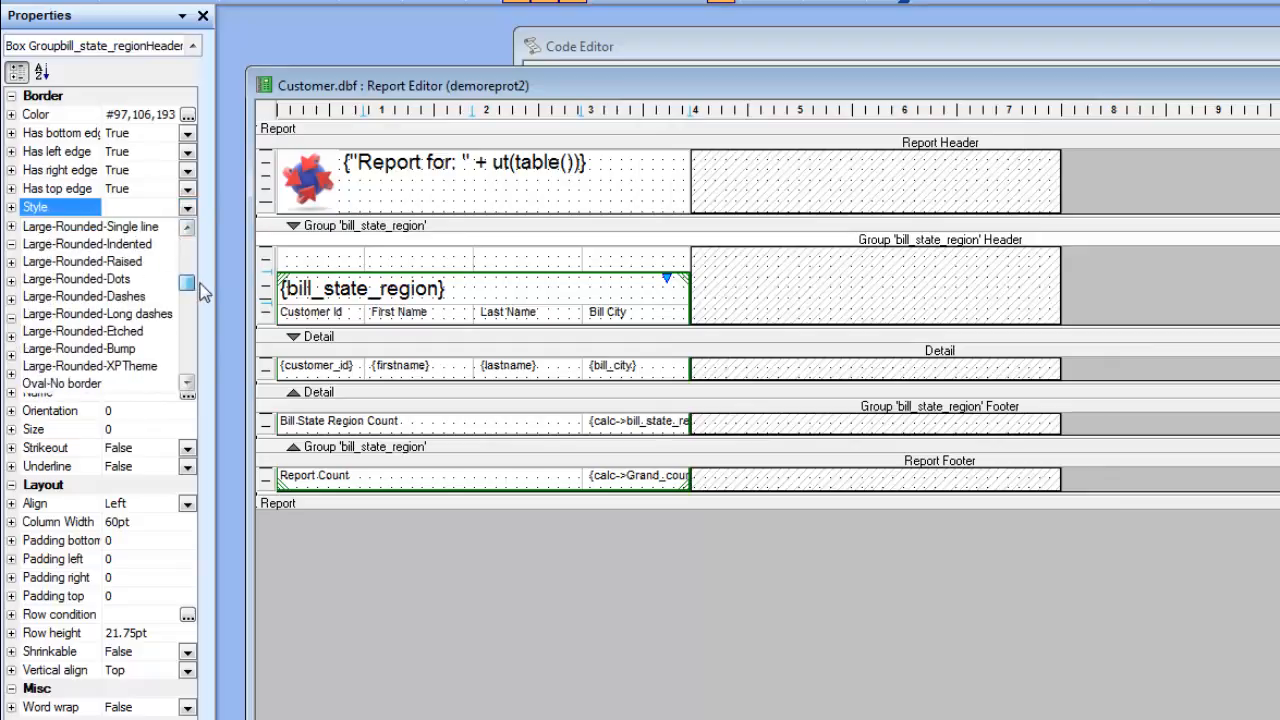
{"action": "left_click", "coordinate": [142, 227]}
{"action": "left_click", "coordinate": [88, 225]}
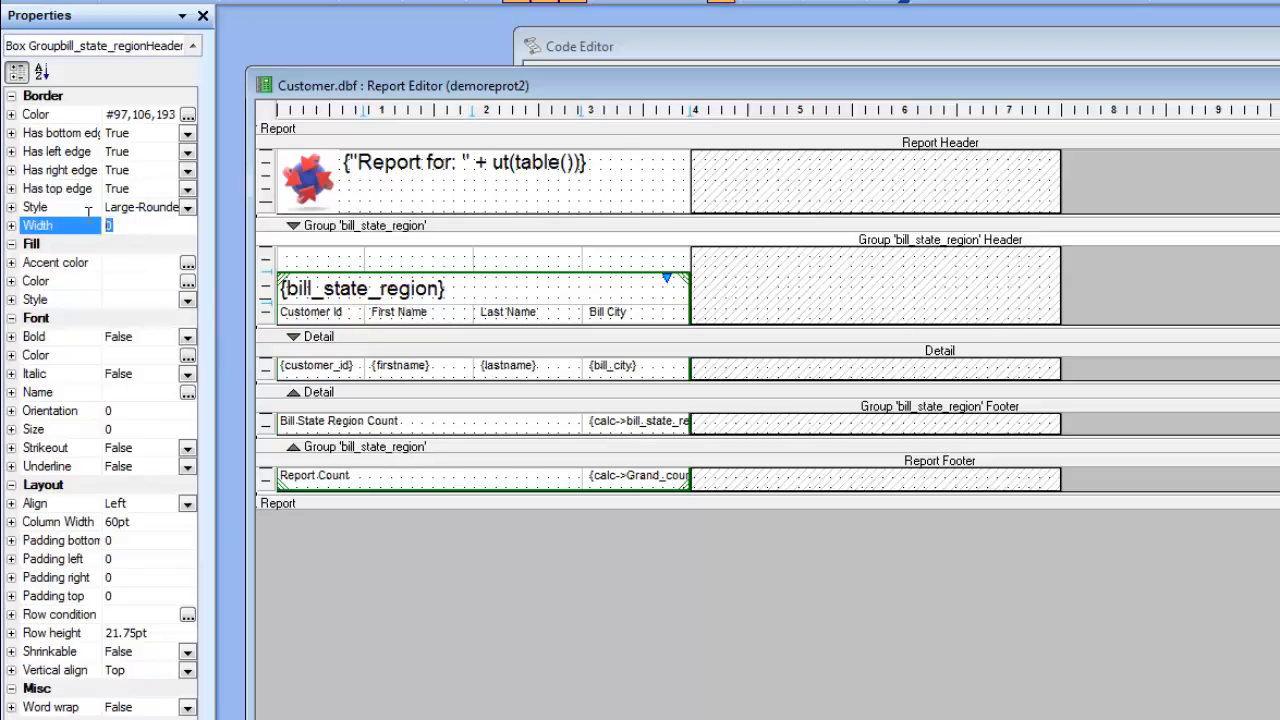
{"action": "type", "text": "2"}
{"action": "left_click", "coordinate": [545, 2]}
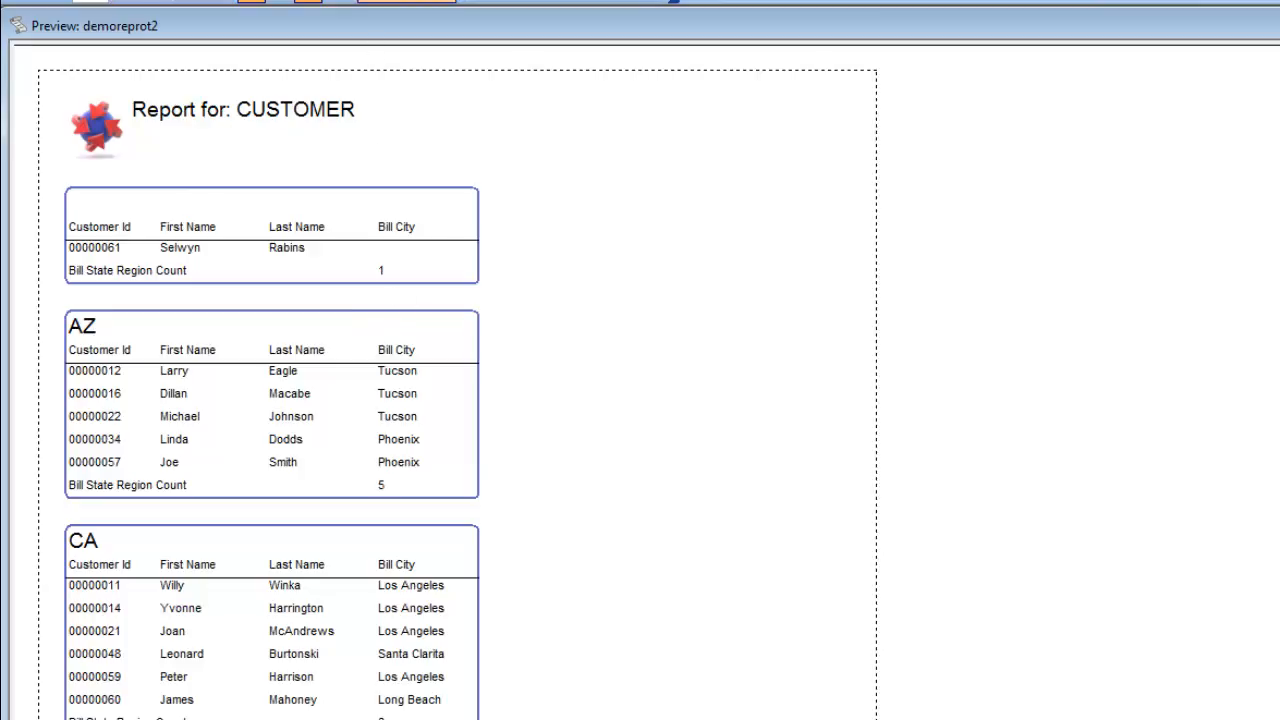
{"action": "left_click", "coordinate": [406, 2]}
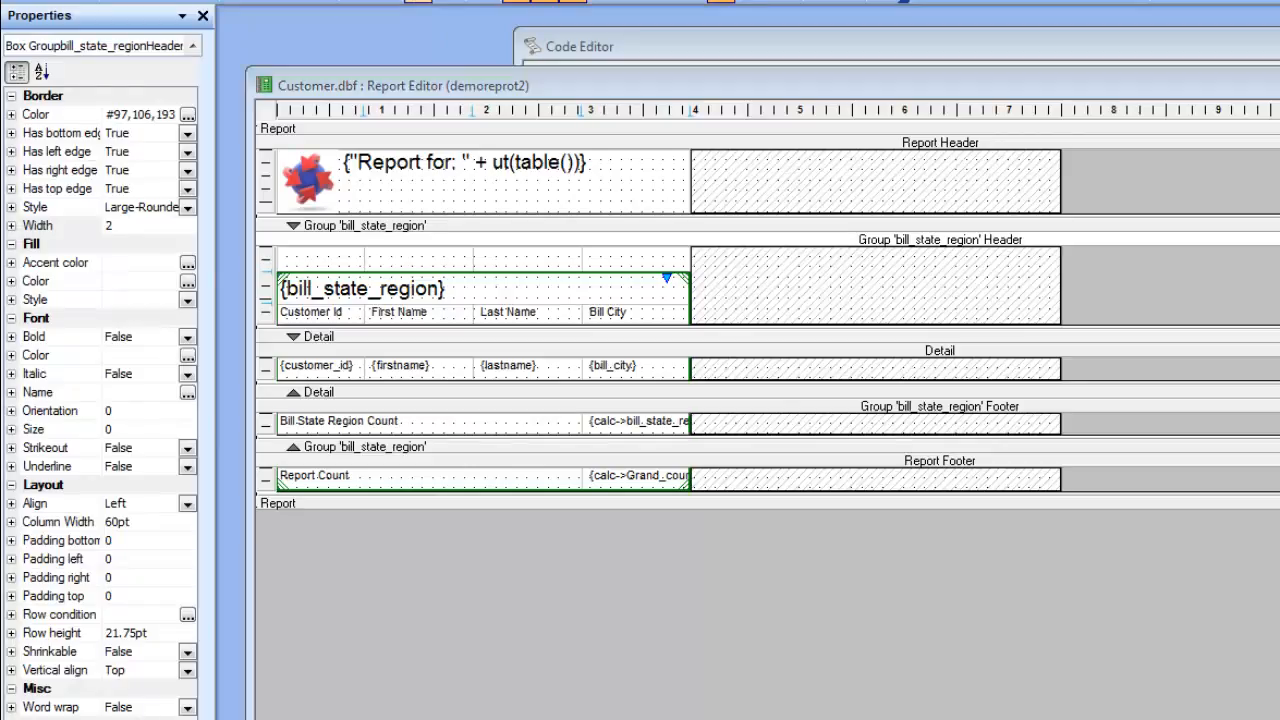
Step: Set the bill_state_region group to start each group on a new page
{"action": "right_click", "coordinate": [377, 227]}
{"action": "left_click", "coordinate": [449, 238]}
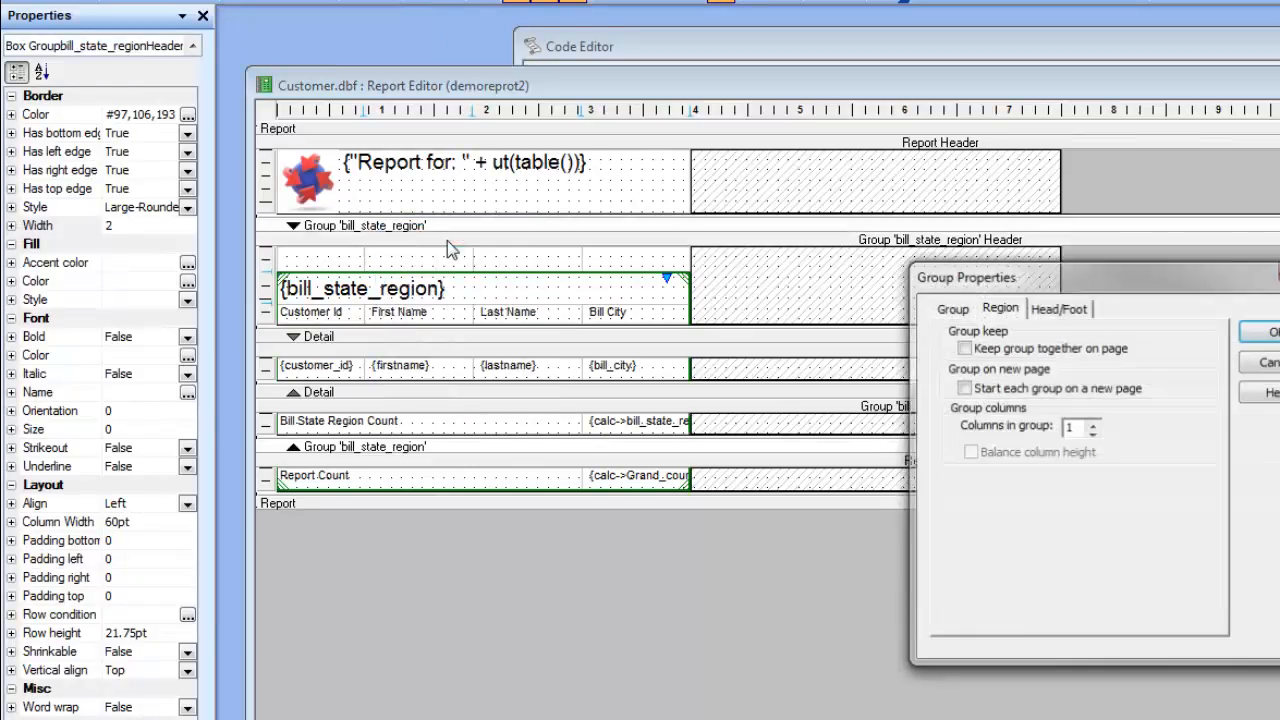
{"action": "left_click", "coordinate": [964, 388]}
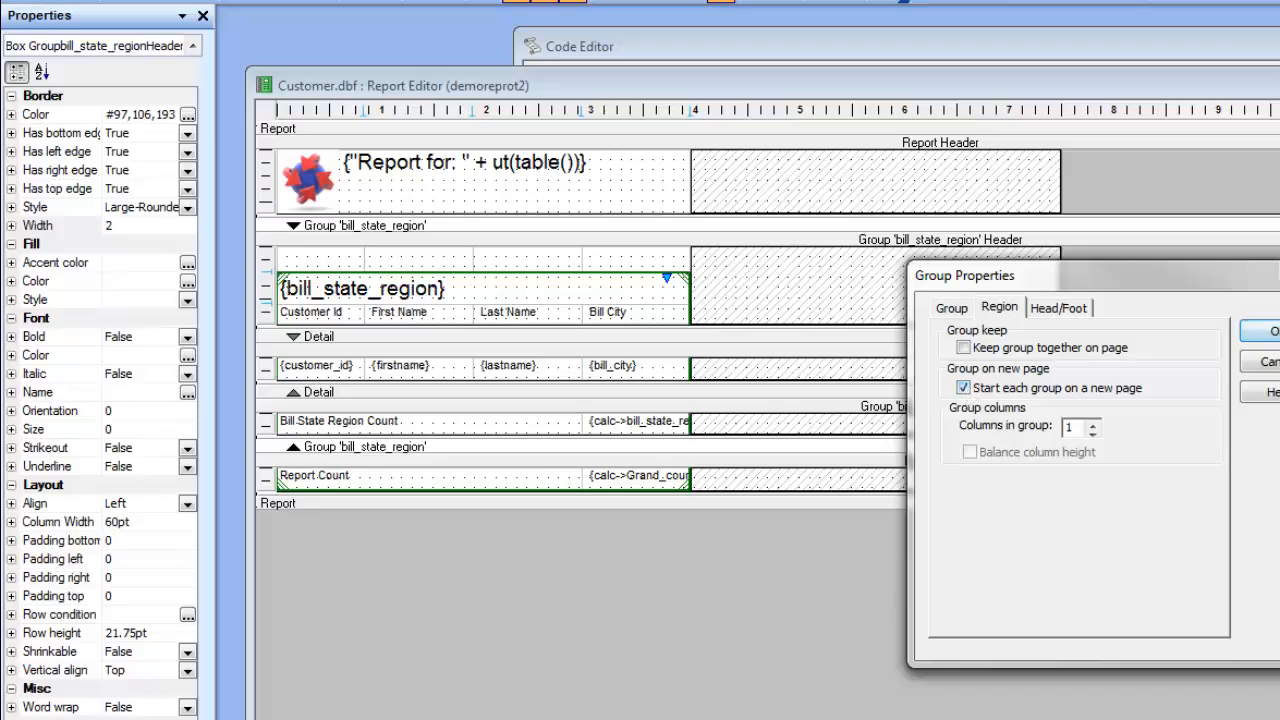
{"action": "left_click", "coordinate": [1261, 331]}
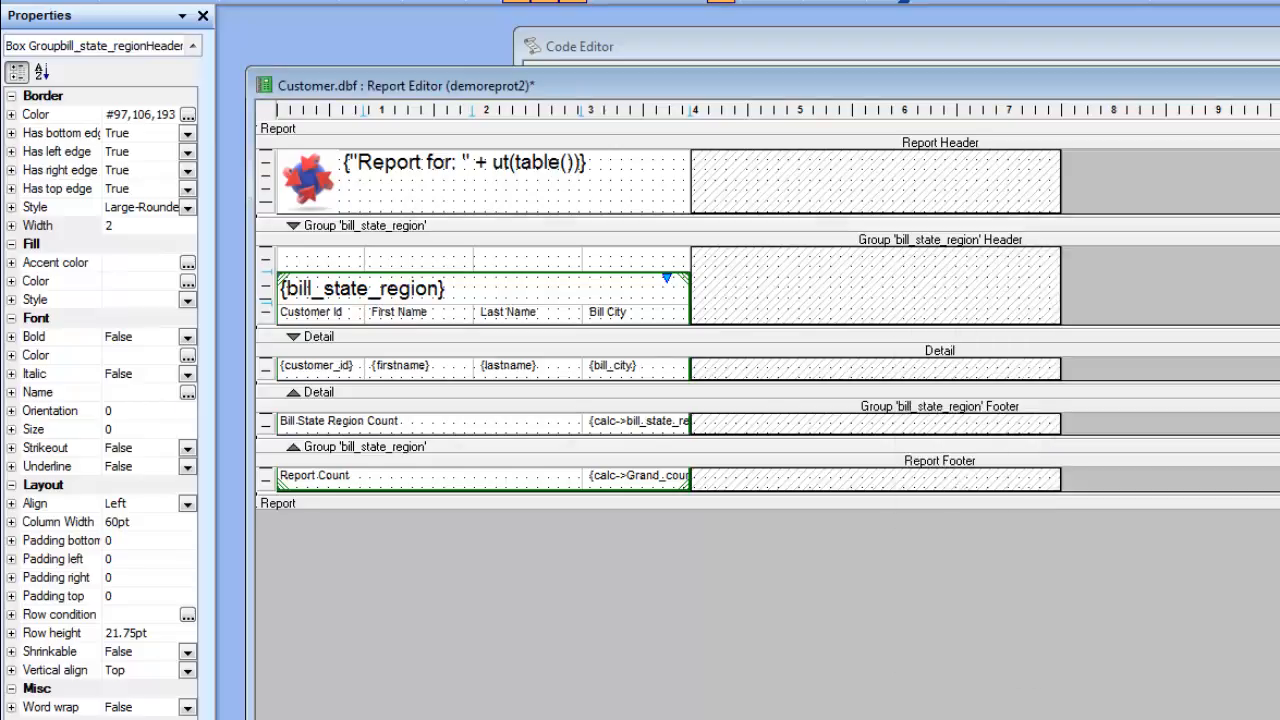
Step: Set the bill_state_region group footer region to be justified to the bottom of the page
{"action": "right_click", "coordinate": [463, 412]}
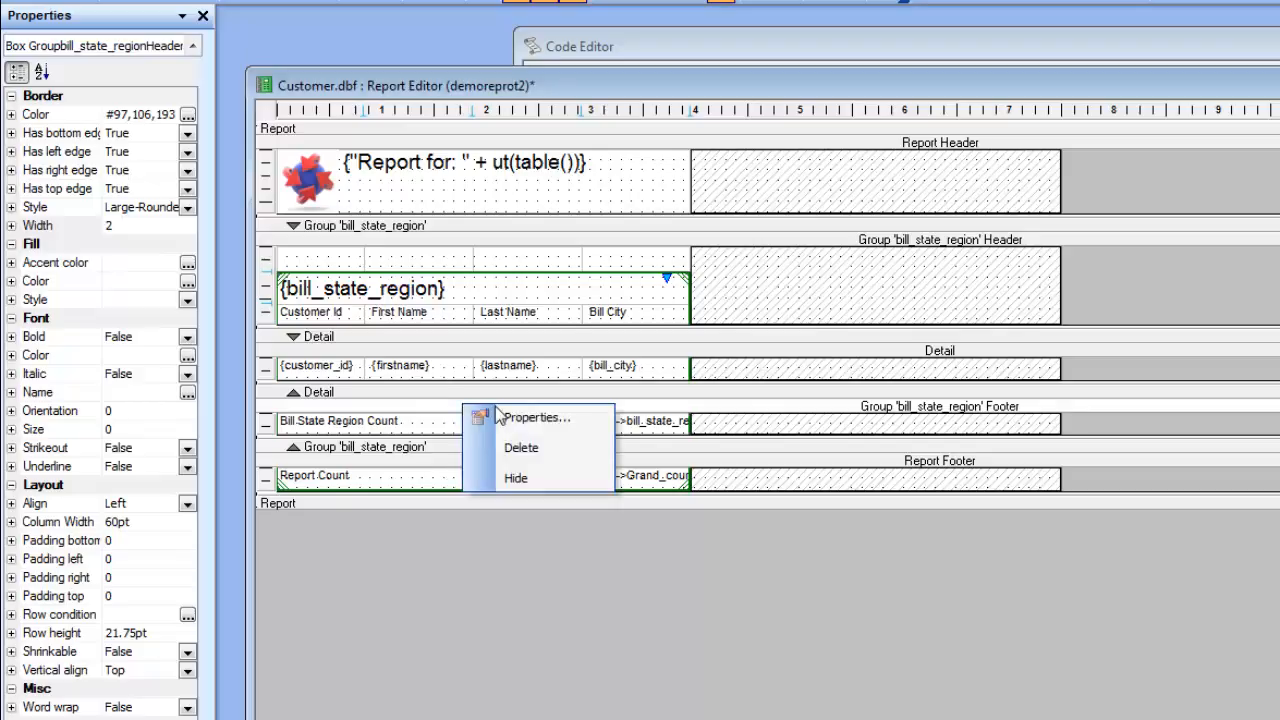
{"action": "left_click", "coordinate": [502, 419]}
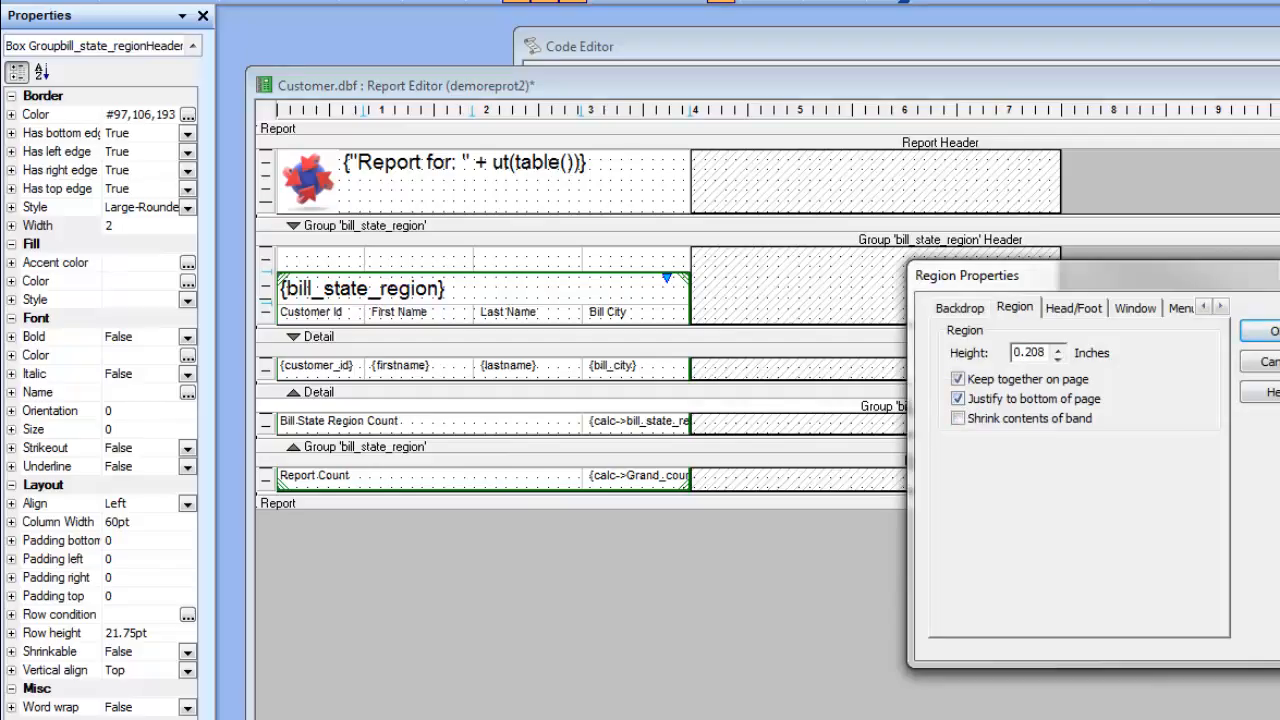
{"action": "key", "text": "Return"}
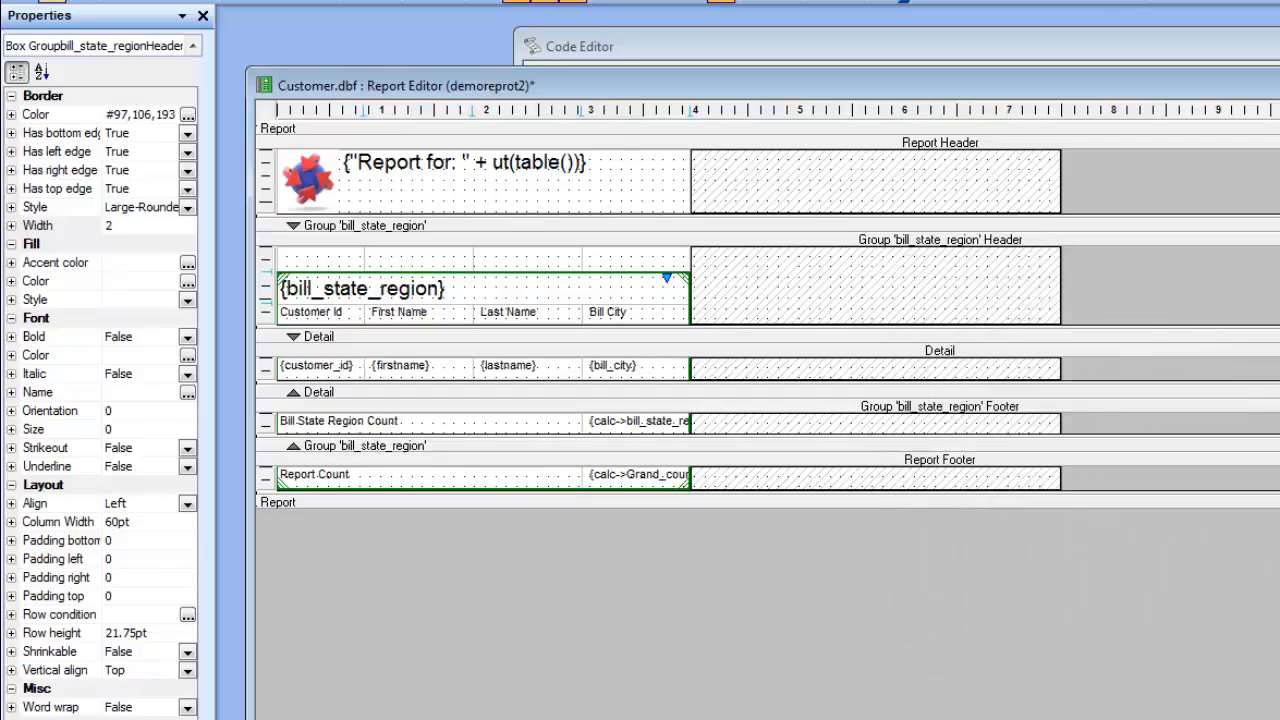
Step: Save the report and preview it zoomed out to show the page layout
{"action": "key", "text": "ctrl+s"}
{"action": "left_click", "coordinate": [144, 1]}
{"action": "left_click", "coordinate": [125, 1]}
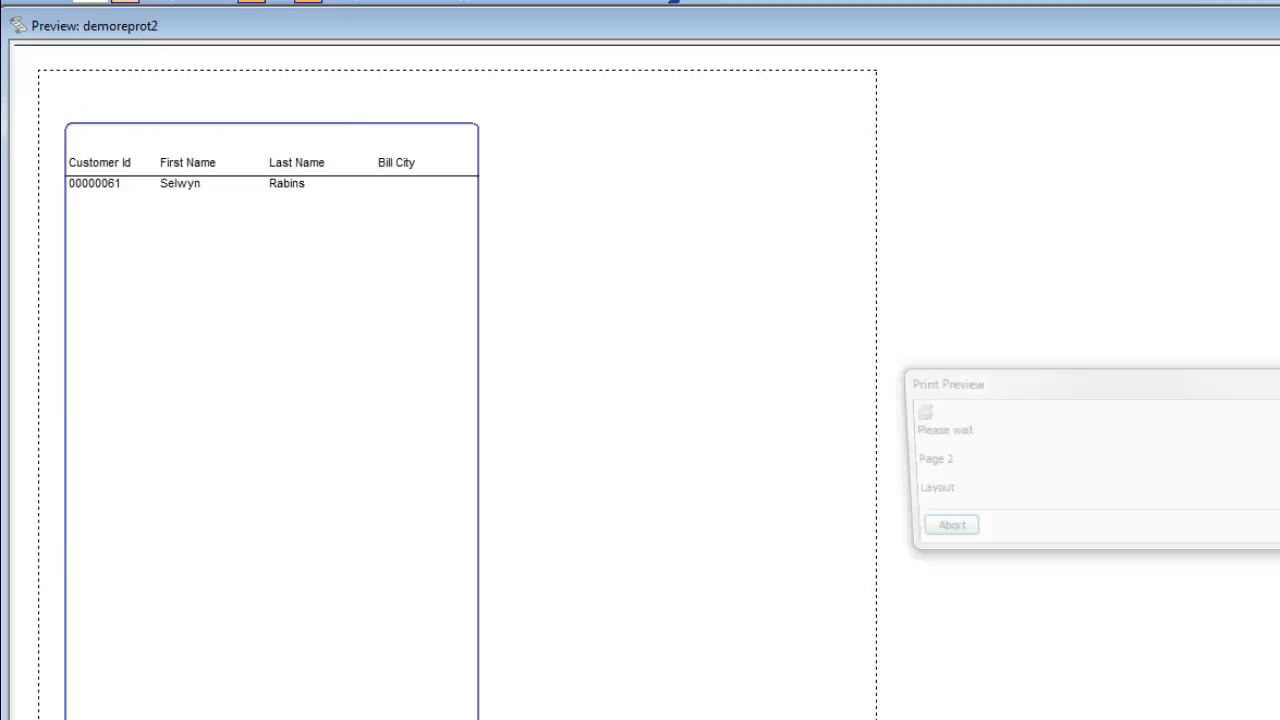
{"action": "left_click", "coordinate": [274, 371]}
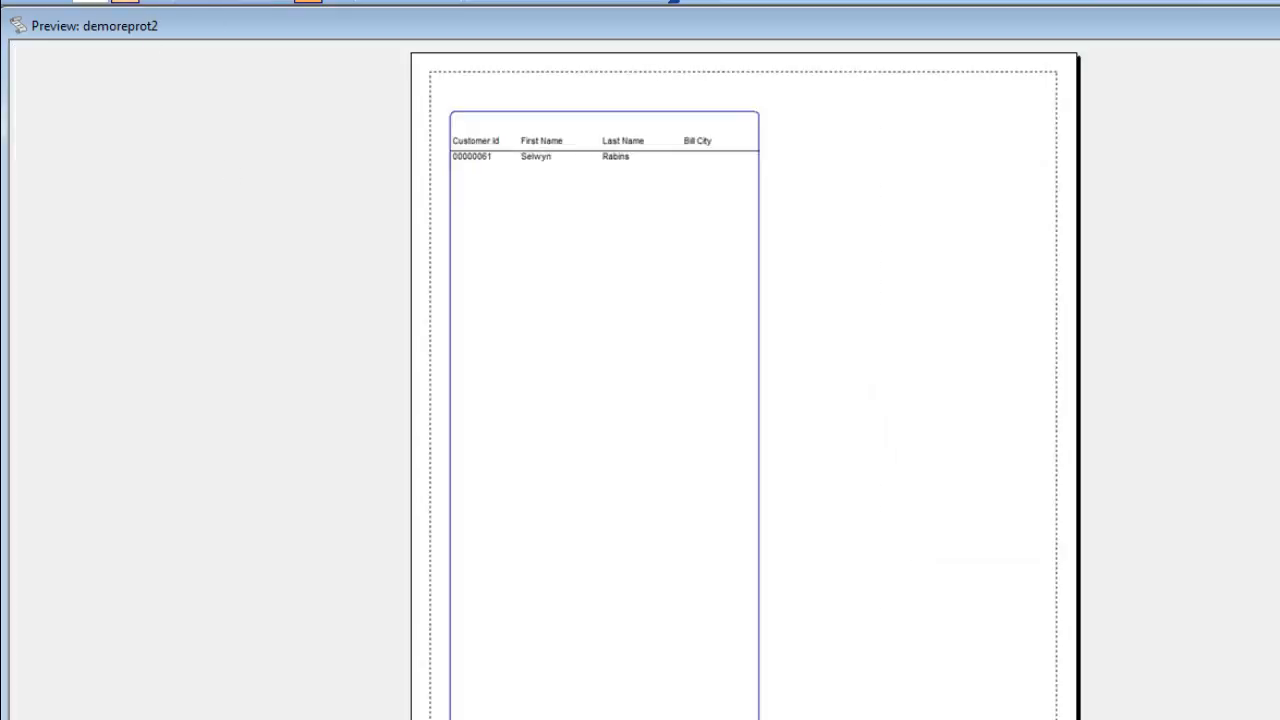
Step: Page through the preview from the AZ group to NV to examine each group's box, and return to the design
{"action": "left_click", "coordinate": [145, 1]}
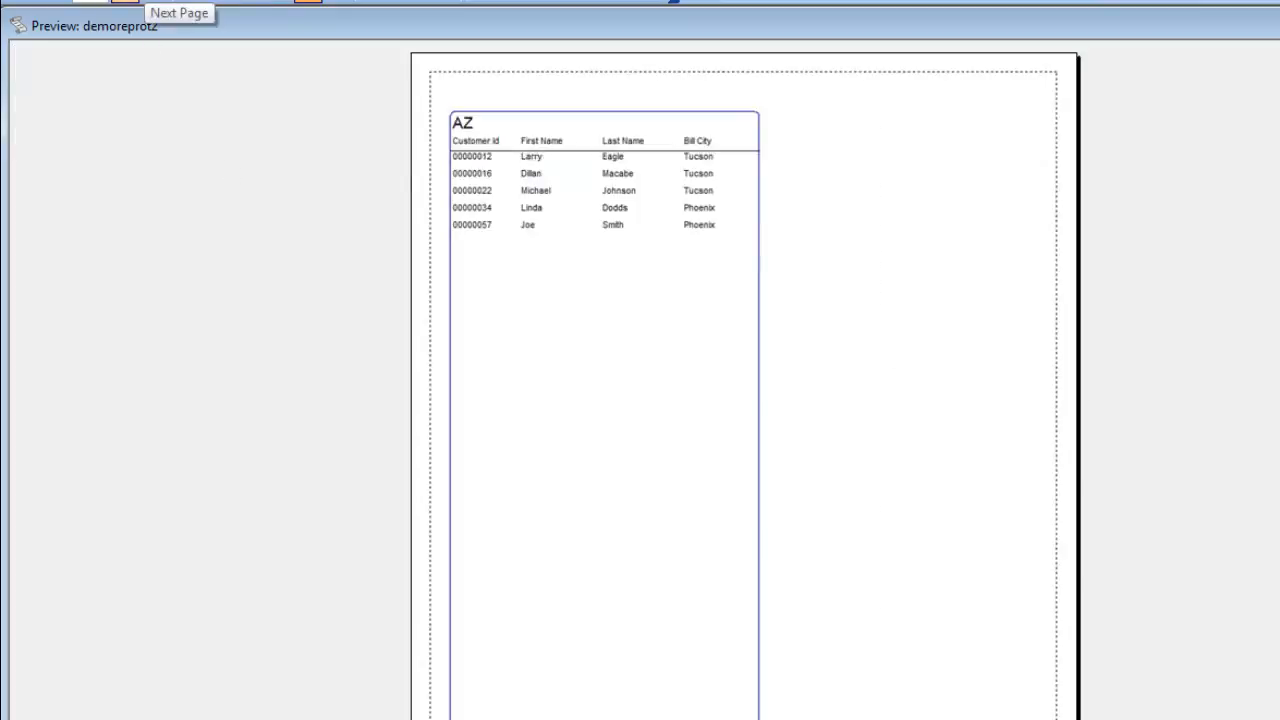
{"action": "left_click", "coordinate": [145, 1]}
{"action": "left_click", "coordinate": [145, 1]}
{"action": "left_click", "coordinate": [145, 1]}
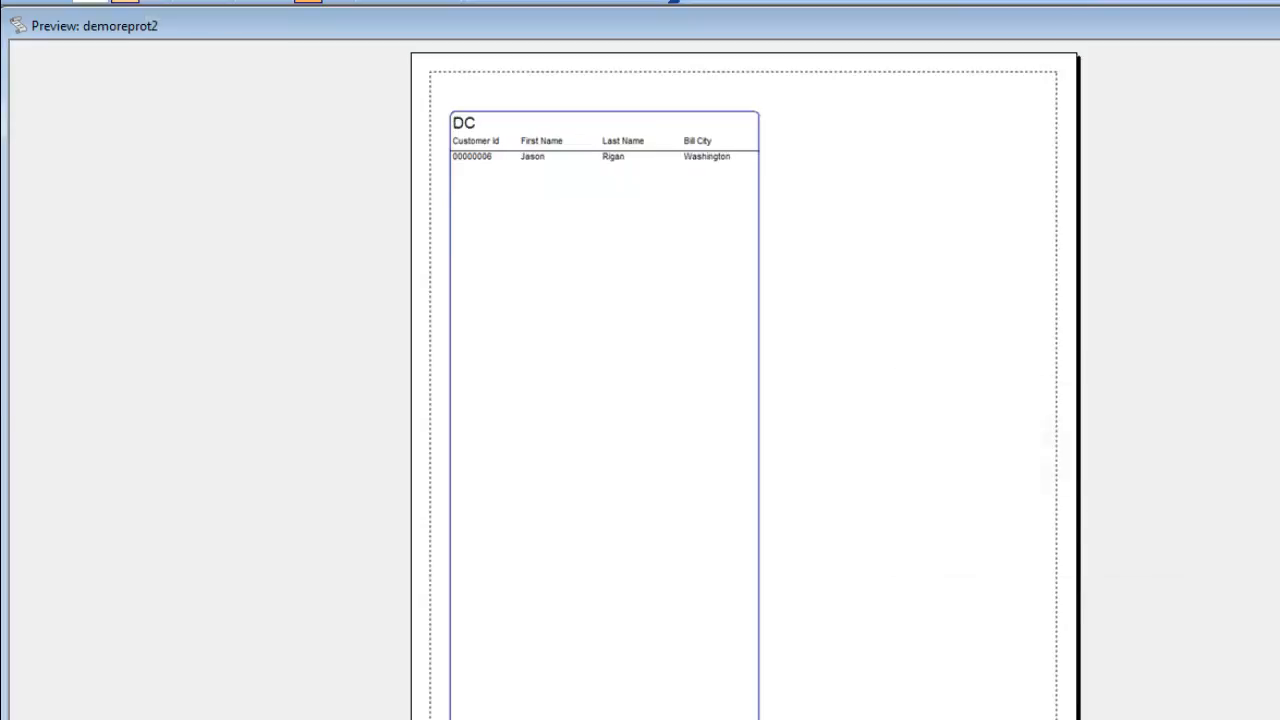
{"action": "left_click", "coordinate": [145, 1]}
{"action": "left_click", "coordinate": [145, 1]}
{"action": "left_click", "coordinate": [145, 1]}
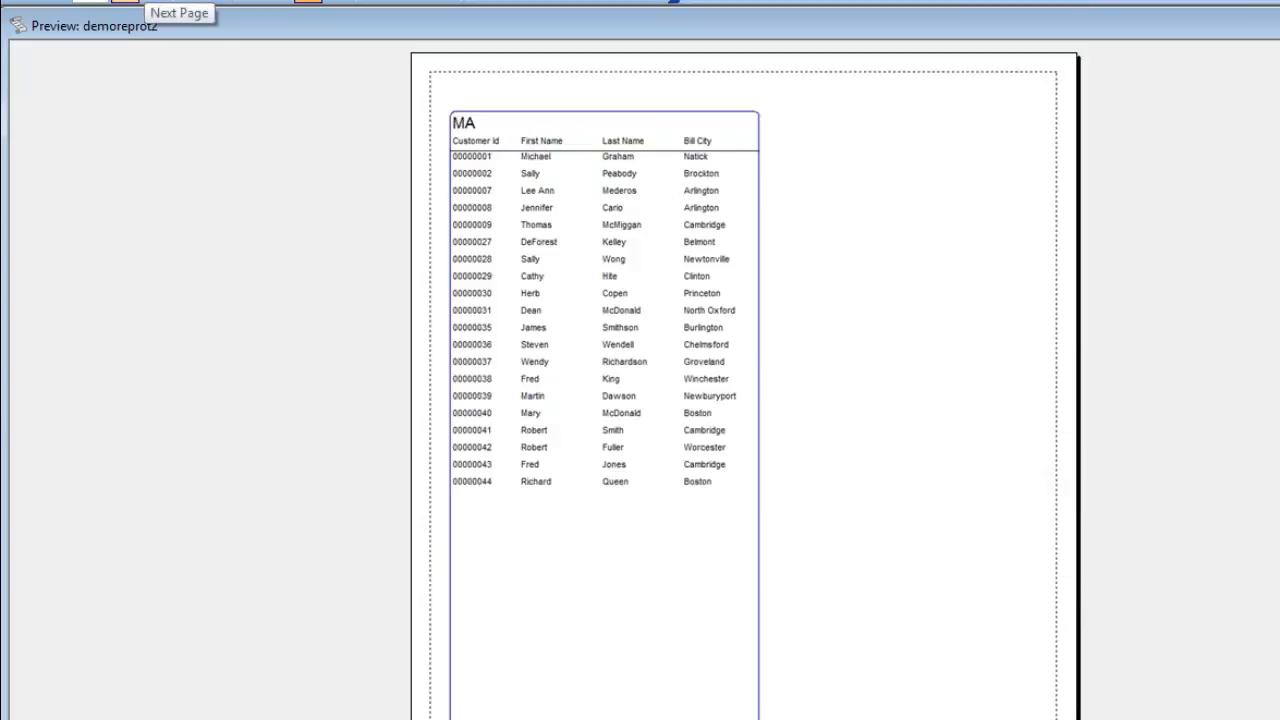
{"action": "left_click", "coordinate": [145, 1]}
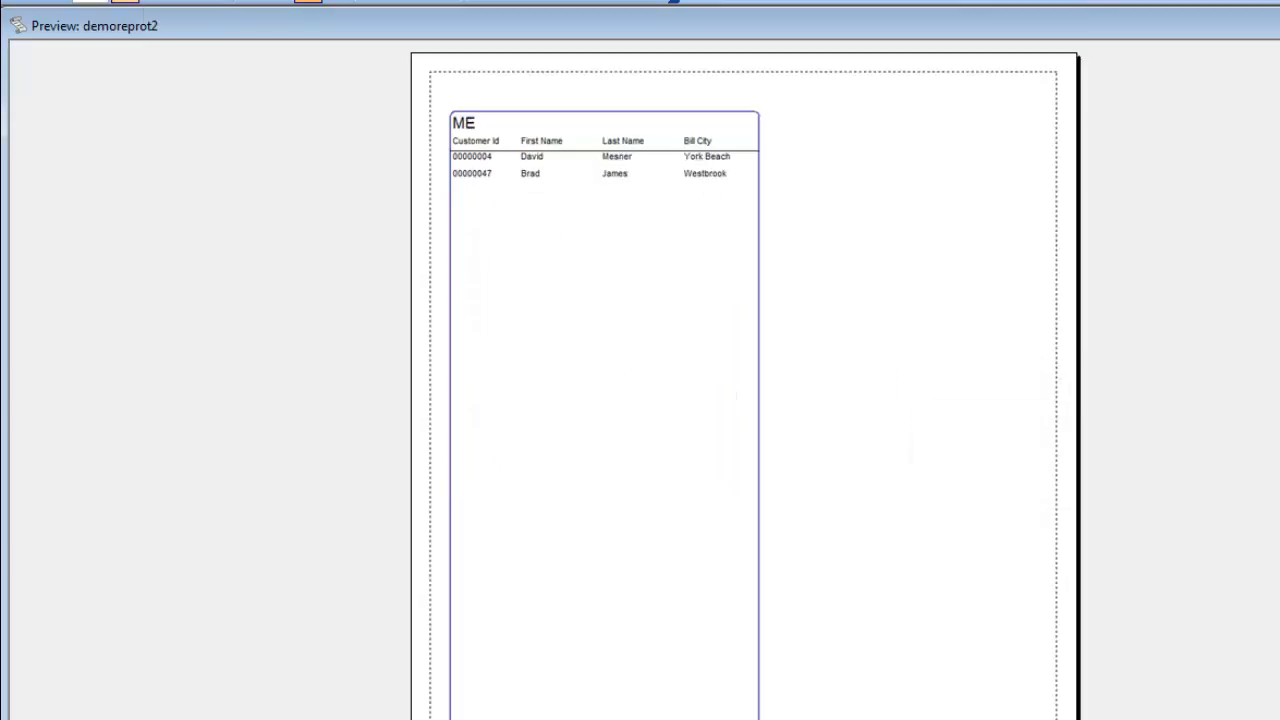
{"action": "left_click", "coordinate": [145, 1]}
{"action": "left_click", "coordinate": [145, 1]}
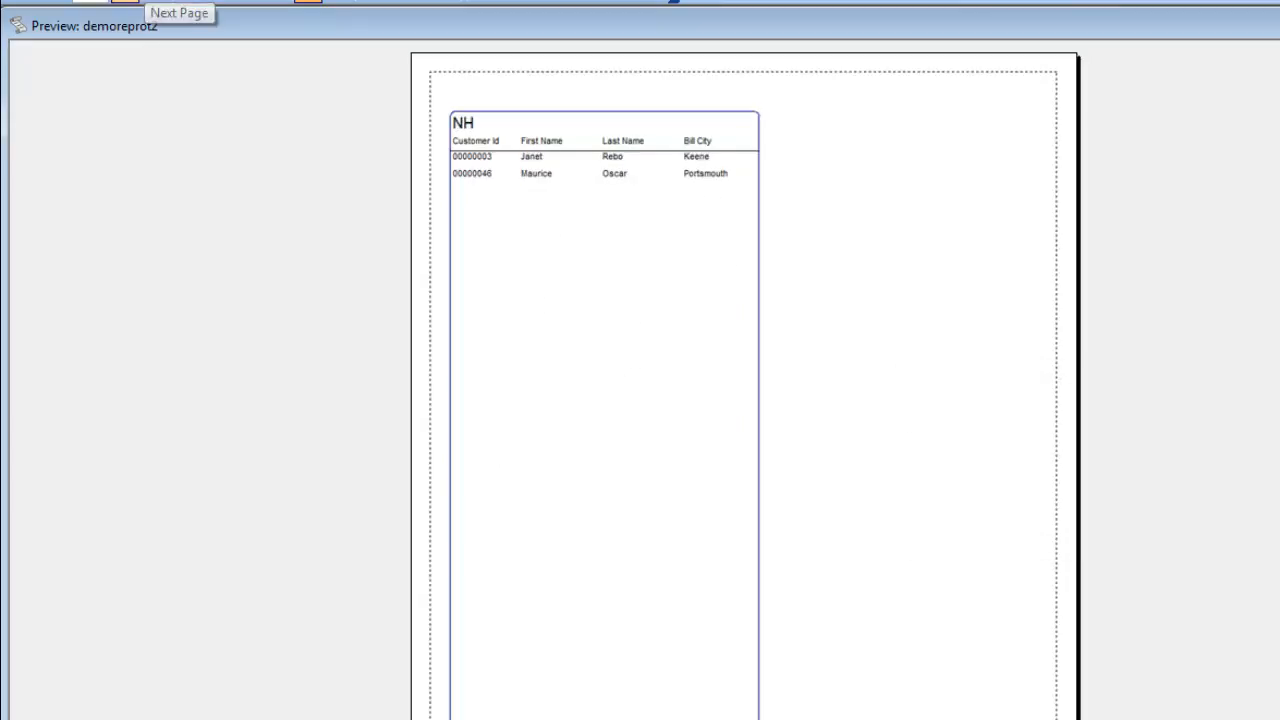
{"action": "left_click", "coordinate": [145, 1]}
{"action": "left_click", "coordinate": [145, 1]}
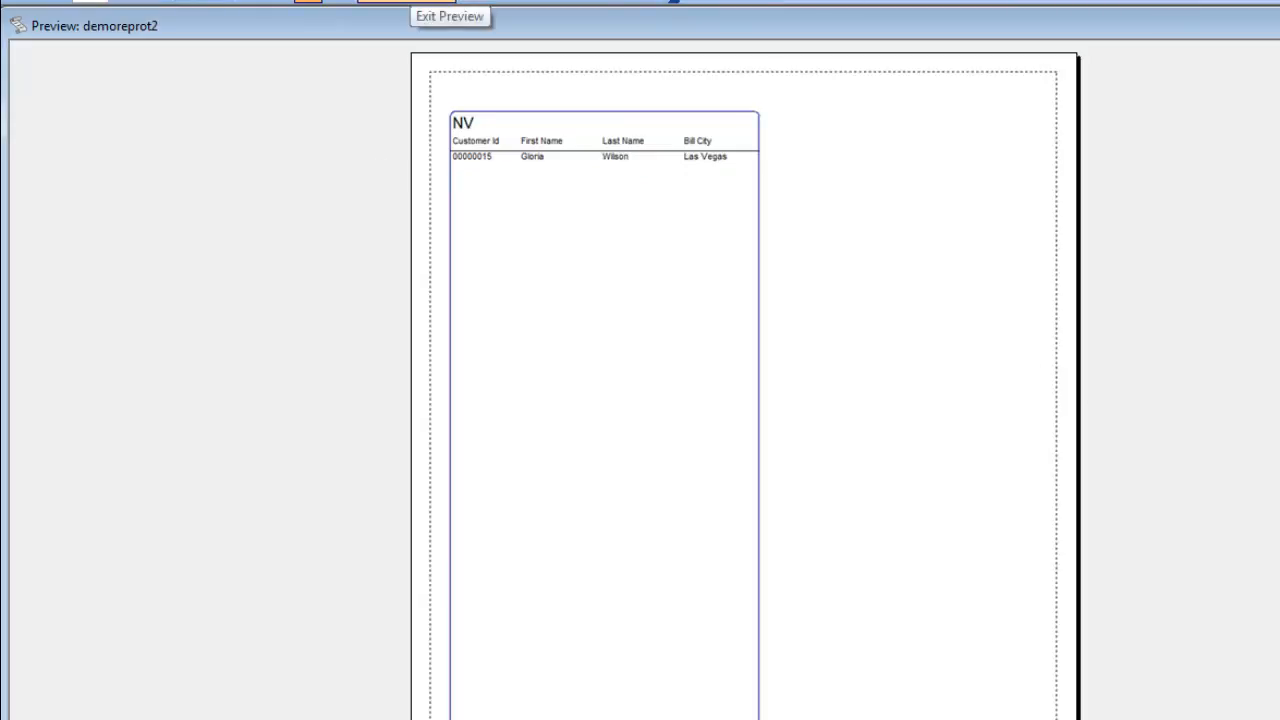
{"action": "left_click", "coordinate": [405, 2]}
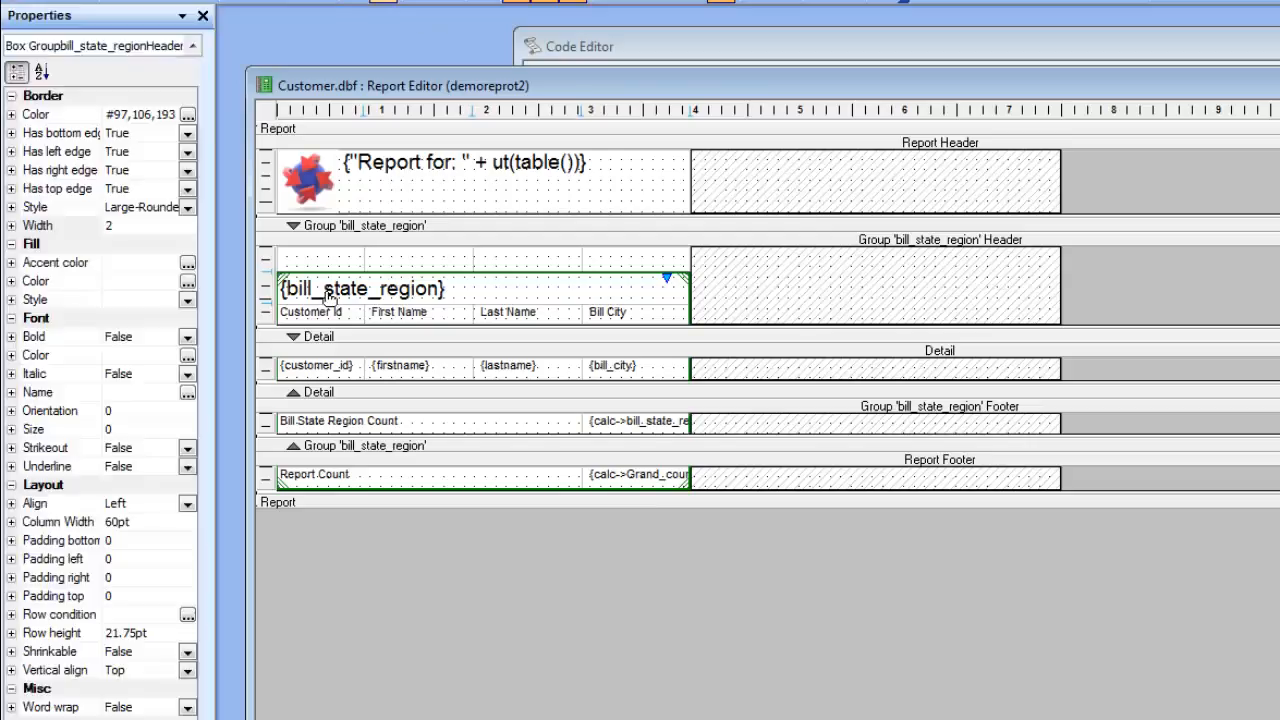